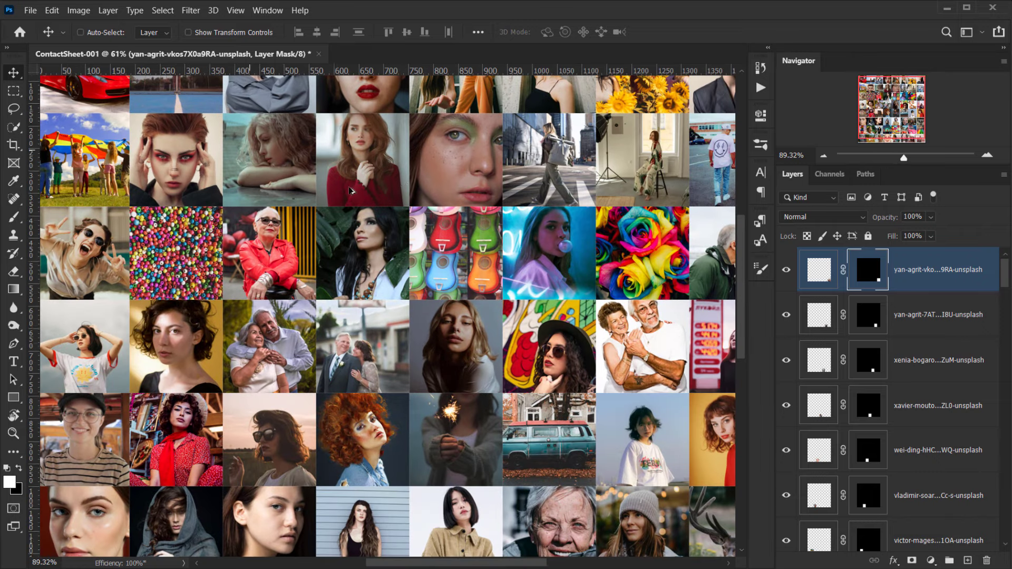
Crop the contact sheet with the 1 : 1 (Square) ratio, trimming the white strip along its edges.
drag(433, 158, 289, 271)
scroll(288, 271, down, 3)
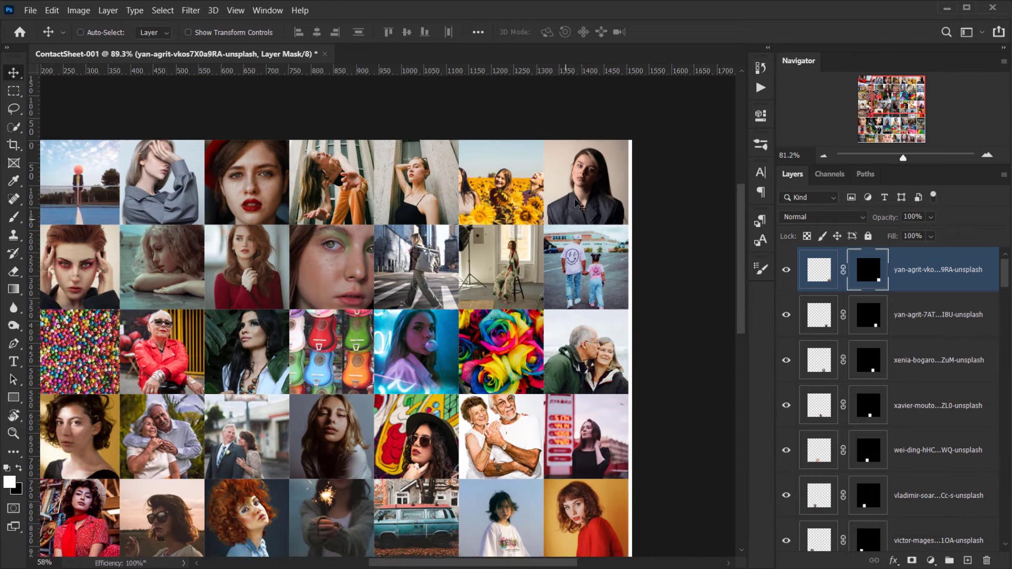
scroll(590, 240, down, 2)
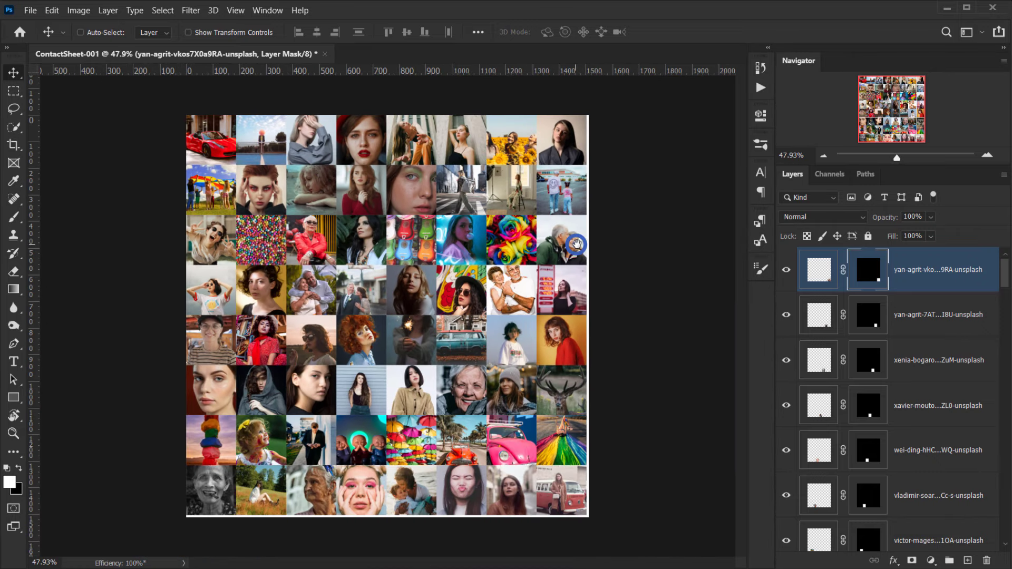
scroll(577, 243, up, 1)
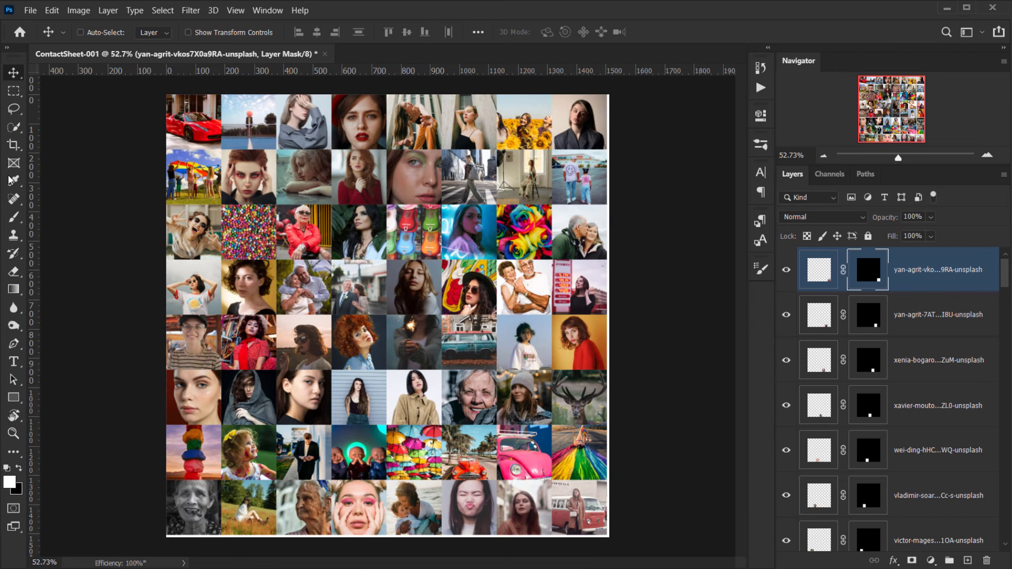
click(14, 147)
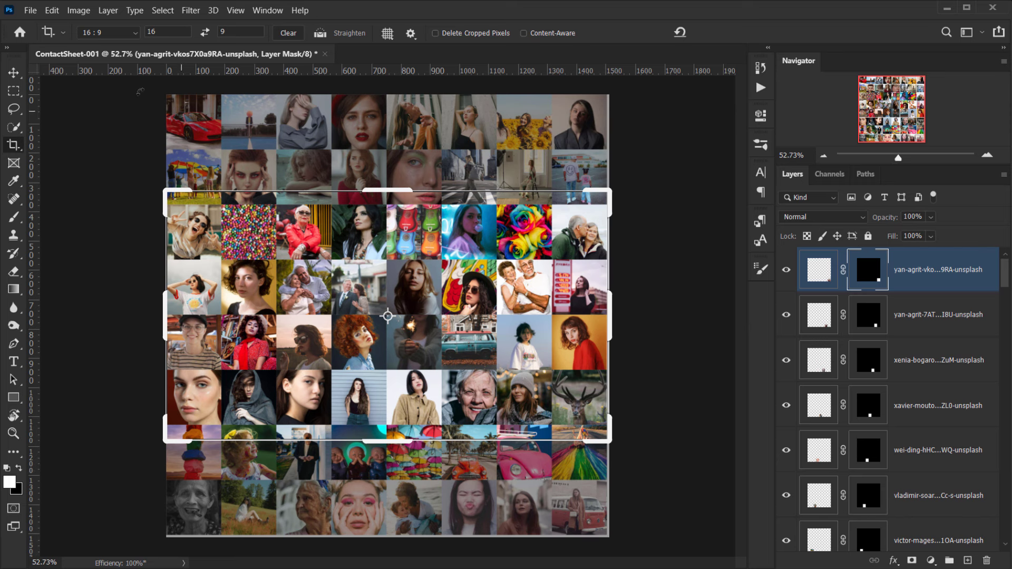
click(135, 31)
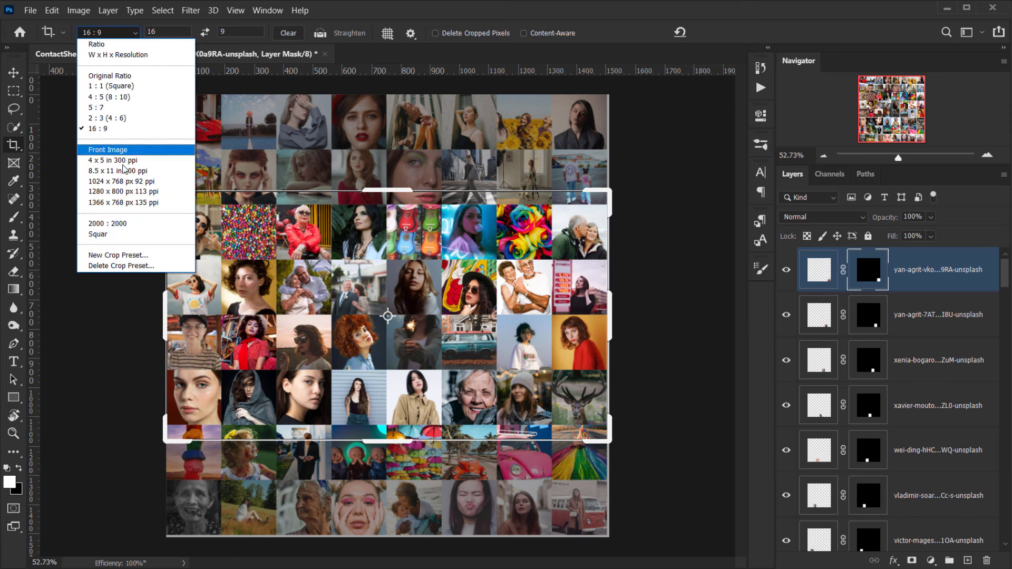
click(108, 86)
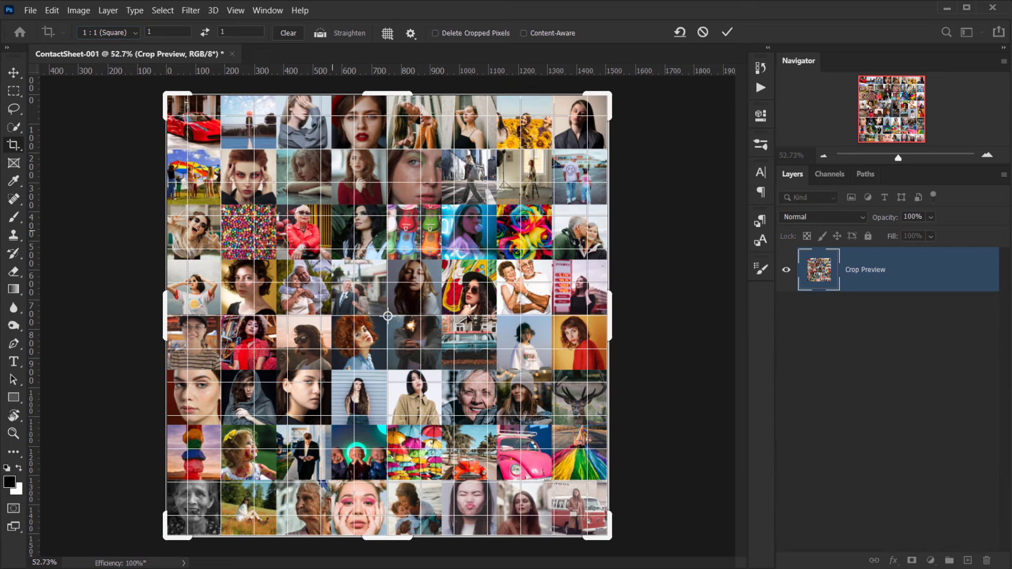
scroll(635, 378, up, 3)
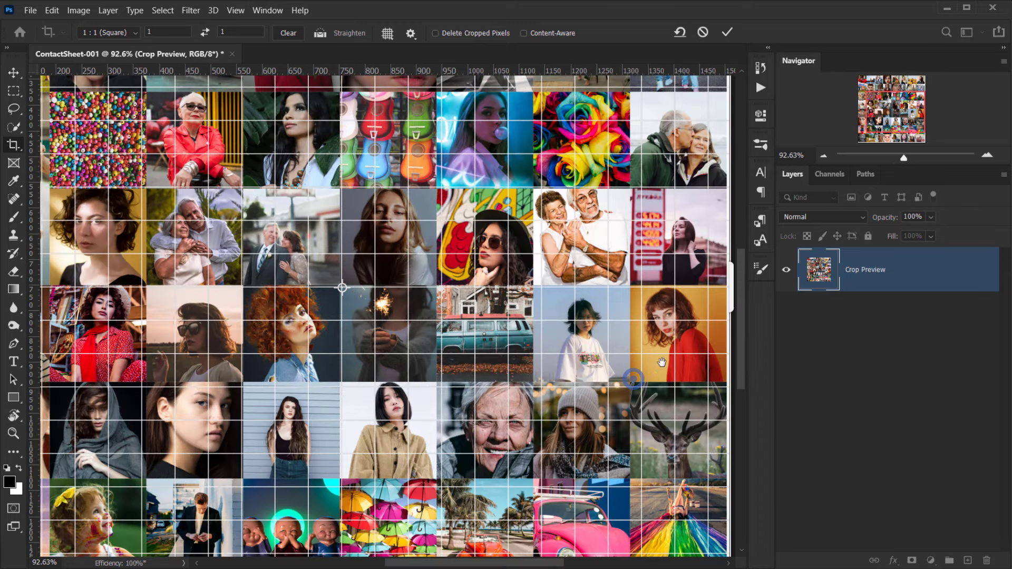
drag(662, 363, 452, 208)
drag(517, 522, 518, 521)
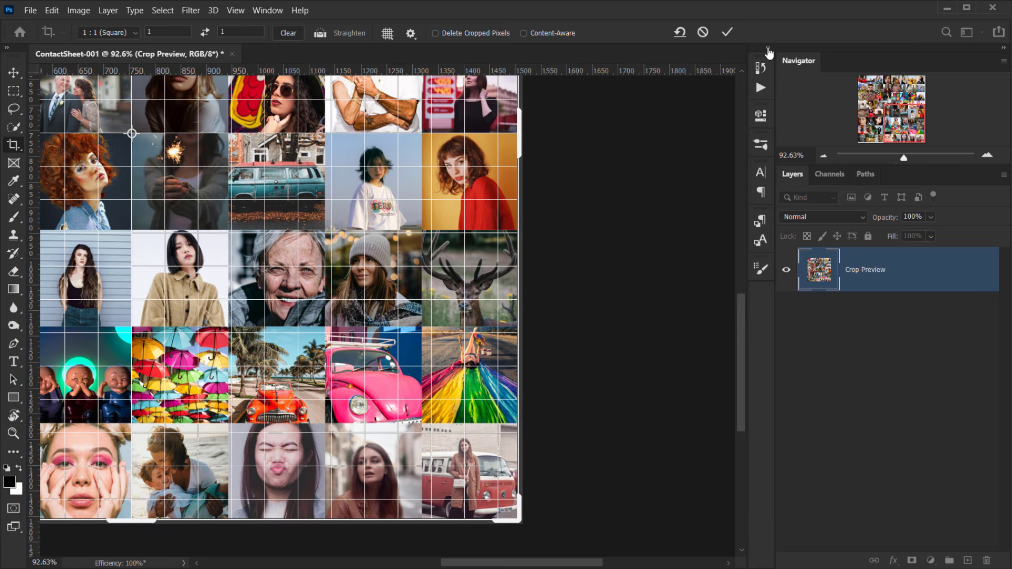
click(728, 32)
scroll(384, 342, down, 3)
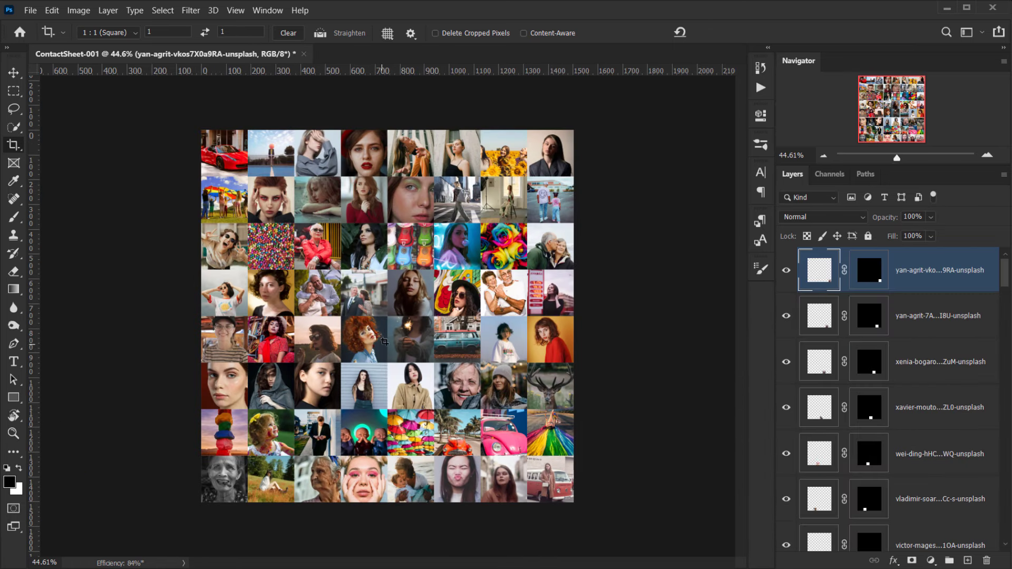
Examine the masked photo layers down to Layer 0, toggling the lowest photo layer's visibility to identify its picture in the grid.
click(870, 270)
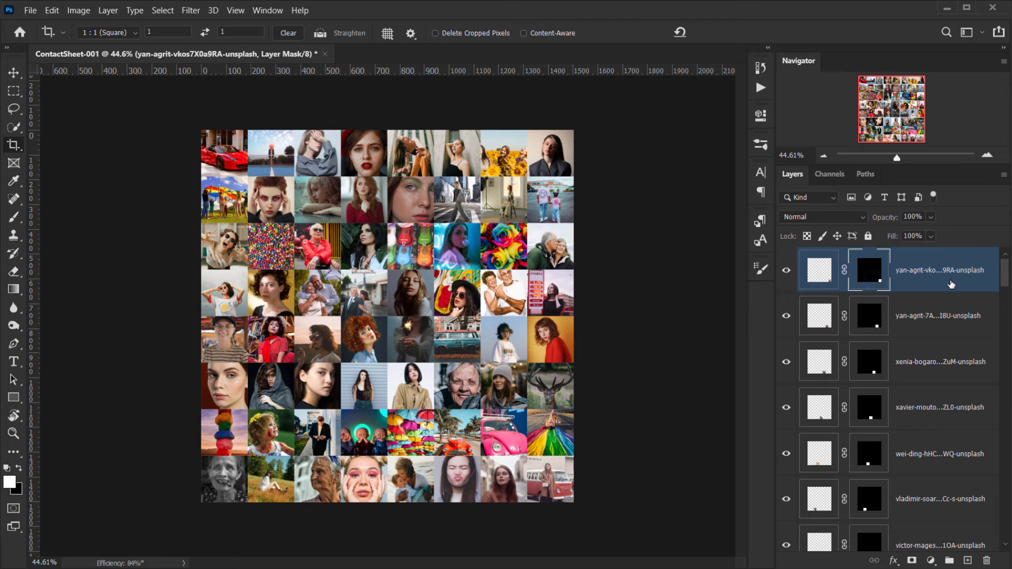
scroll(921, 376, down, 5)
scroll(921, 376, down, 15)
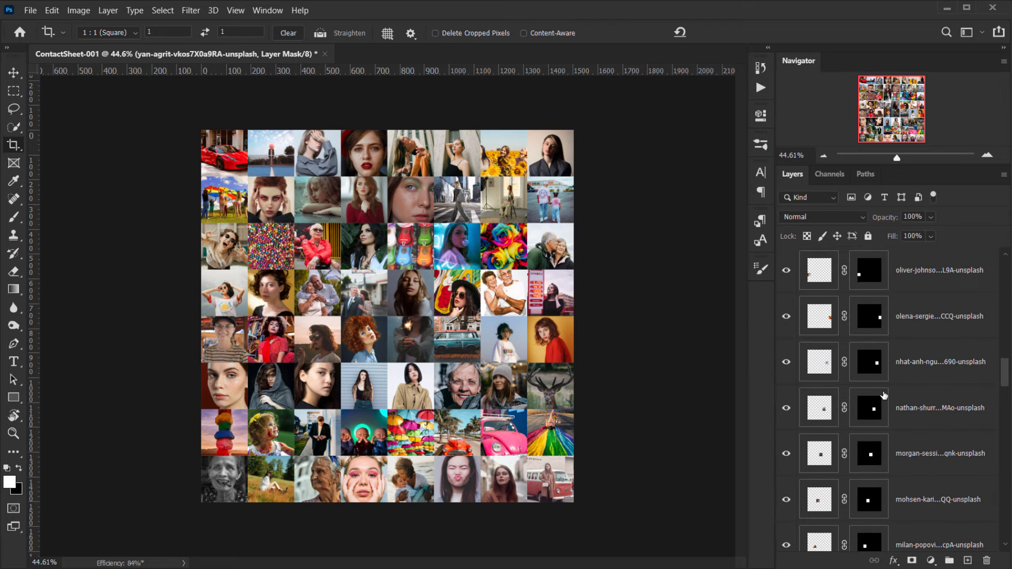
scroll(875, 385, down, 10)
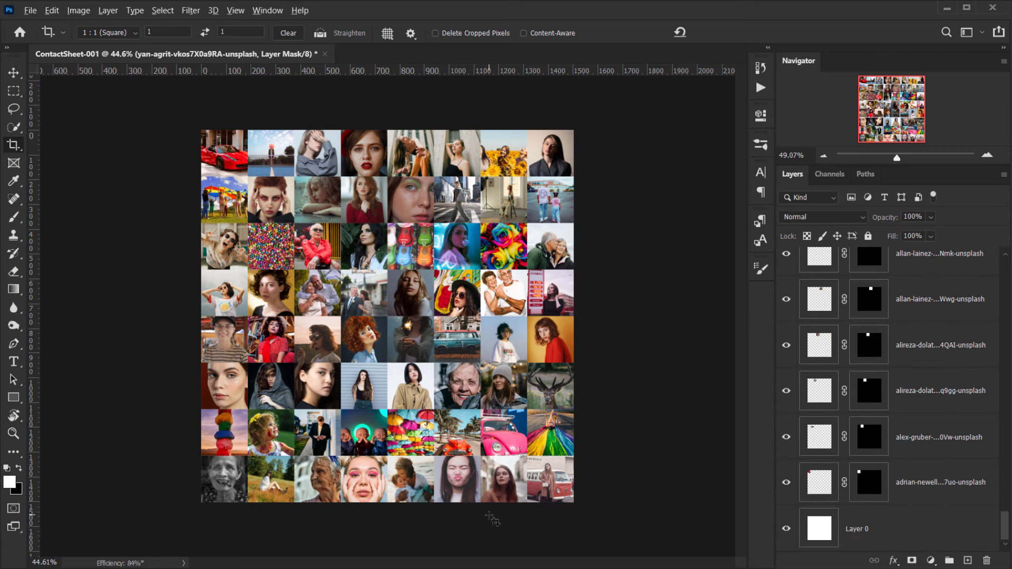
scroll(488, 504, up, 3)
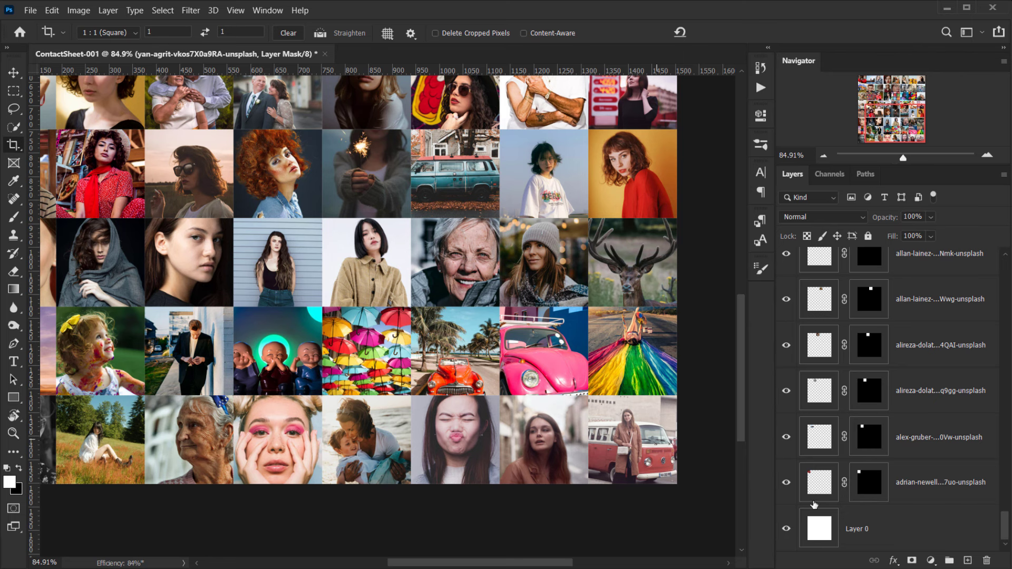
click(788, 483)
key(ctrl+0)
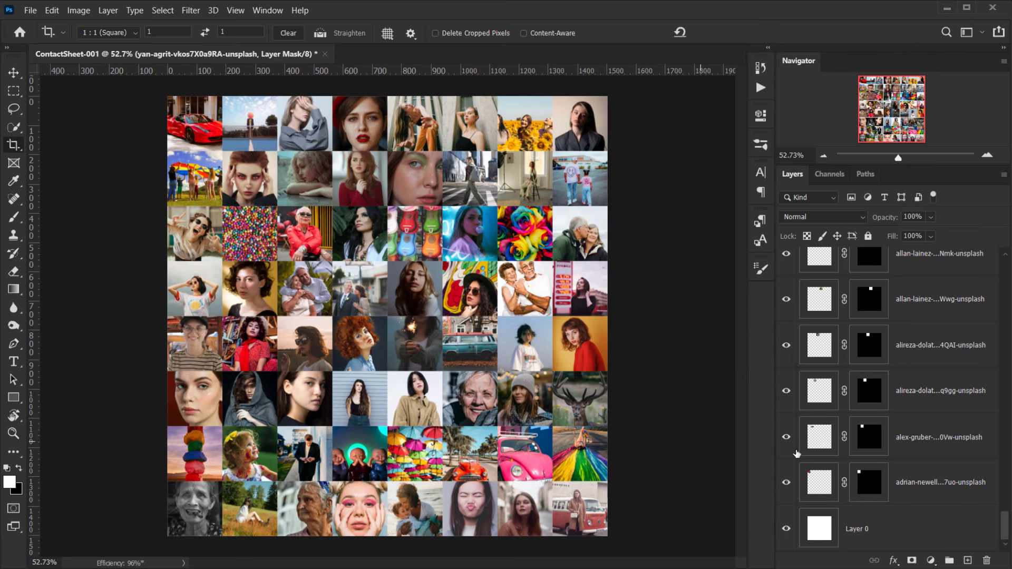
click(788, 483)
click(787, 483)
scroll(227, 152, up, 5)
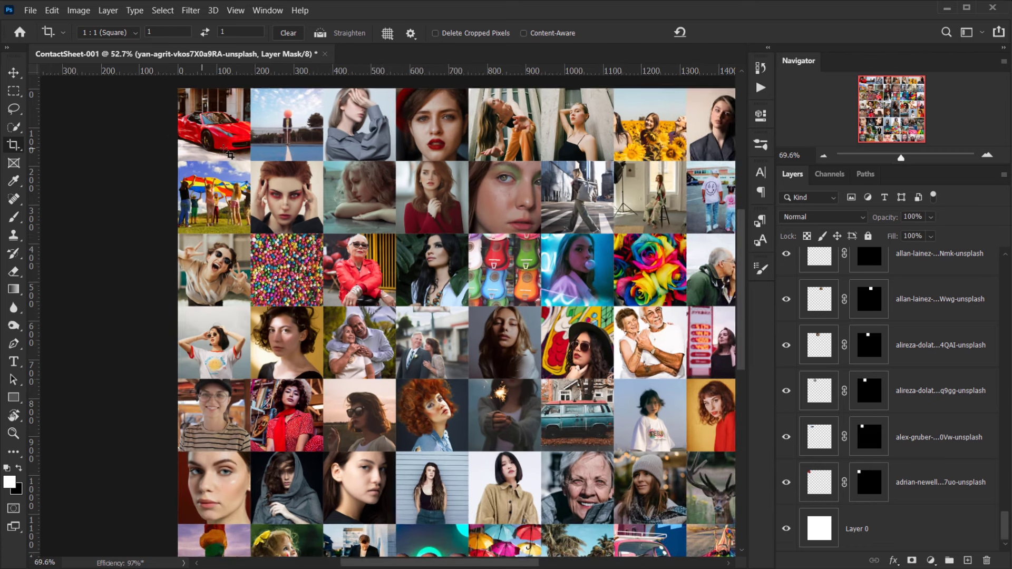
scroll(226, 151, up, 2)
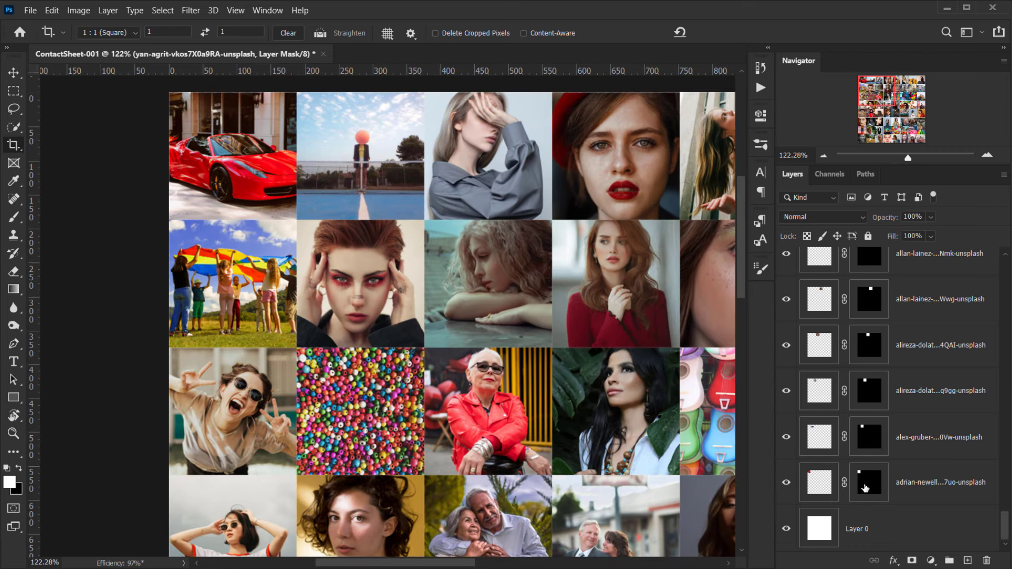
Unlink the red sports car photo from its layer mask and scale the photo to about 117.39% within its square.
click(863, 489)
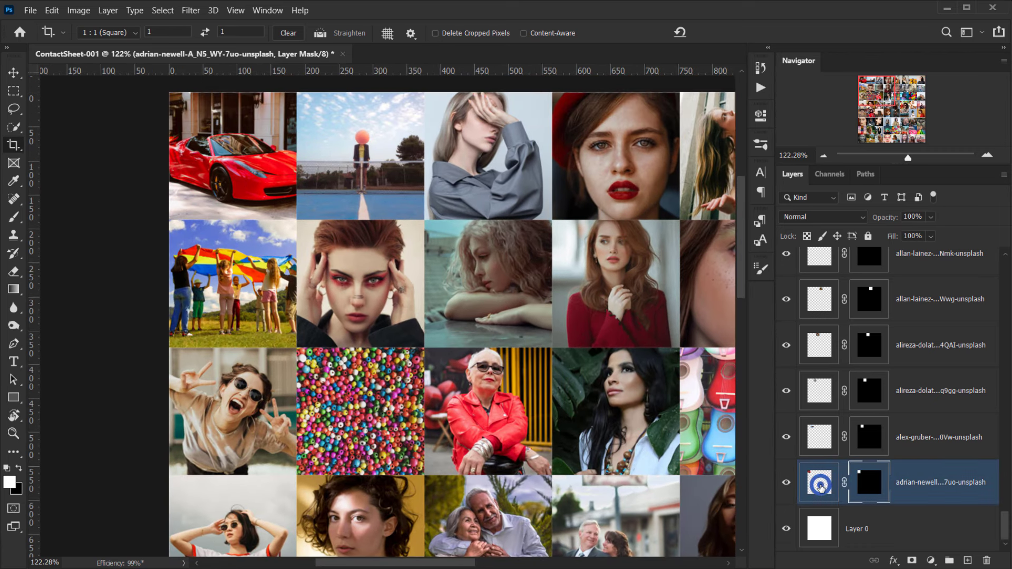
click(819, 481)
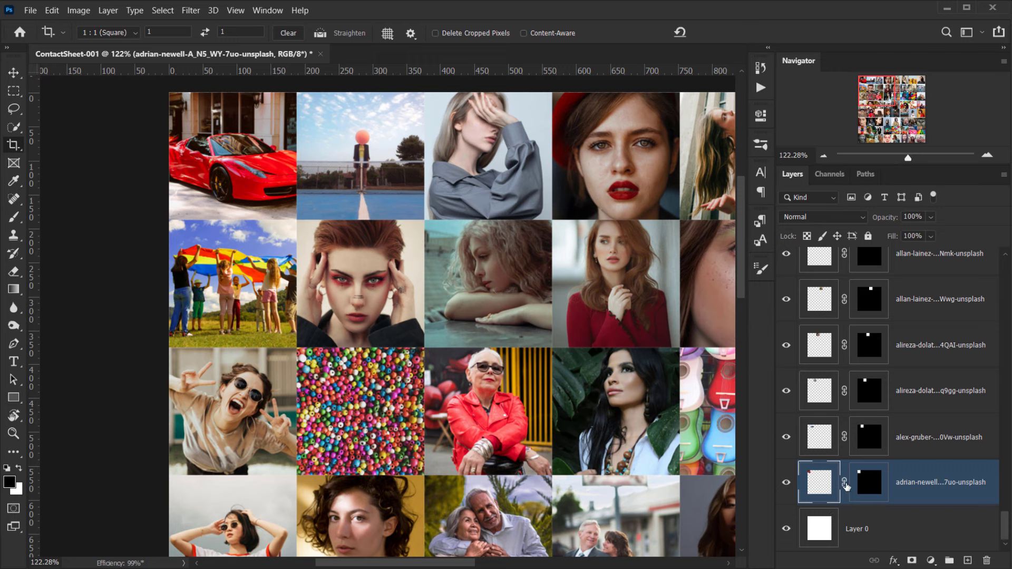
click(845, 482)
key(ctrl+t)
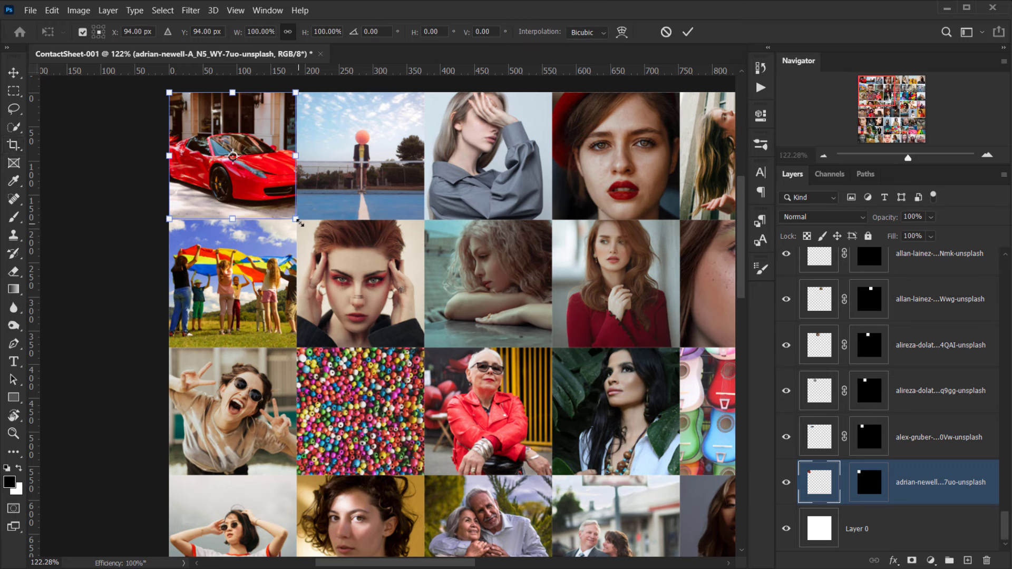
drag(267, 214, 250, 201)
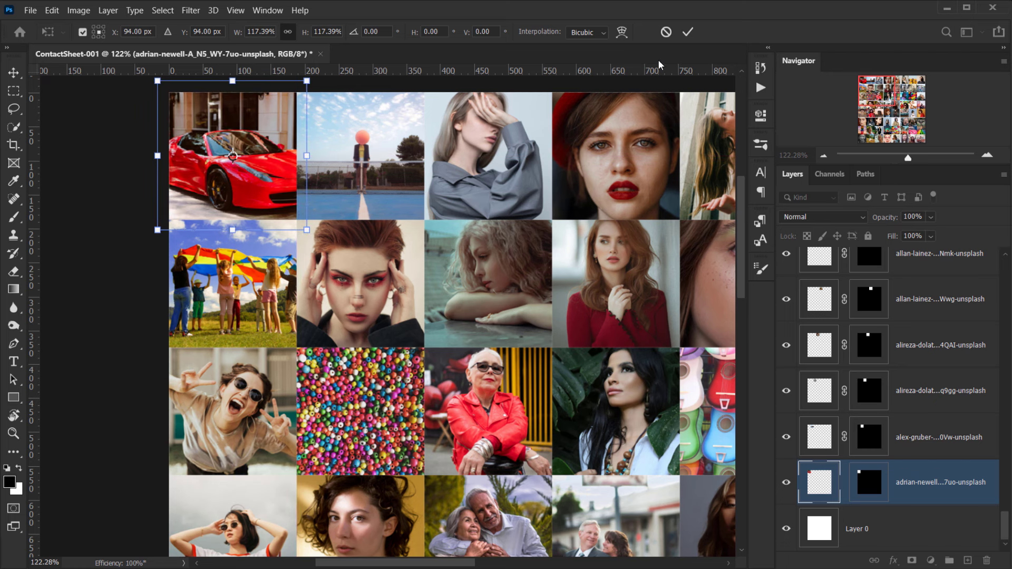
click(688, 32)
Switch to the Move tool and relink the red sports car photo with its layer mask.
key(c)
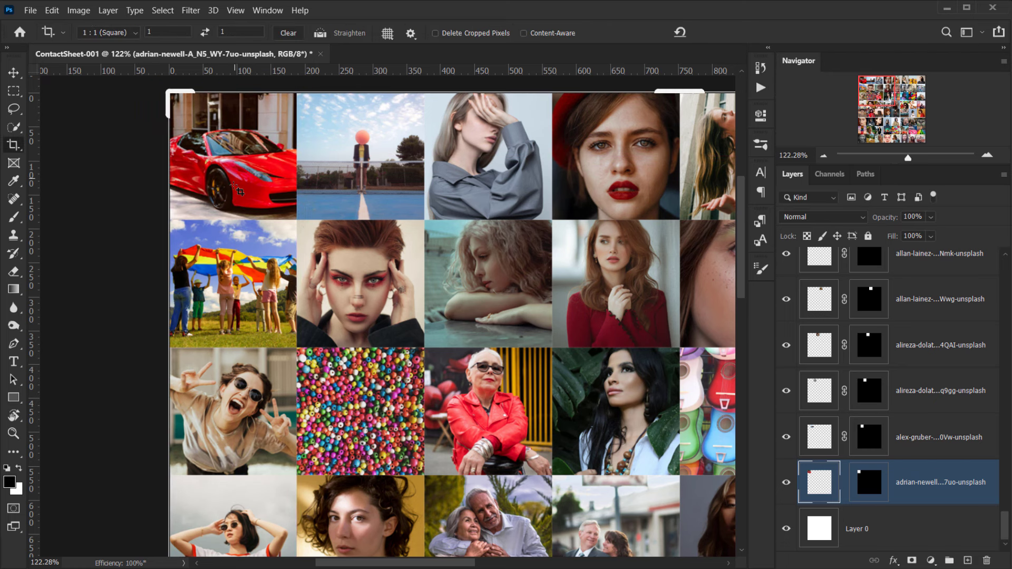
key(ctrl+minus)
click(14, 72)
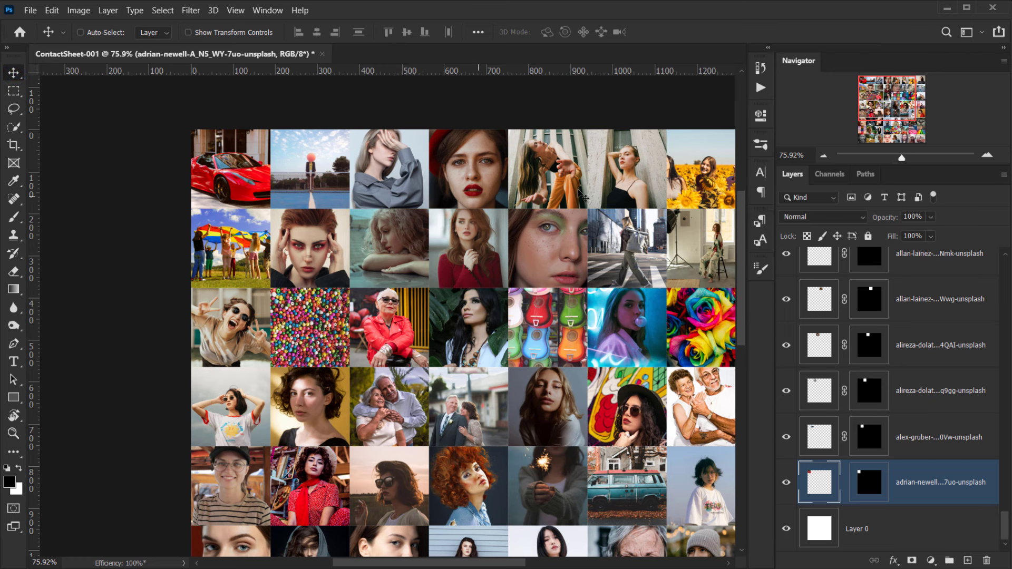
key(ctrl+0)
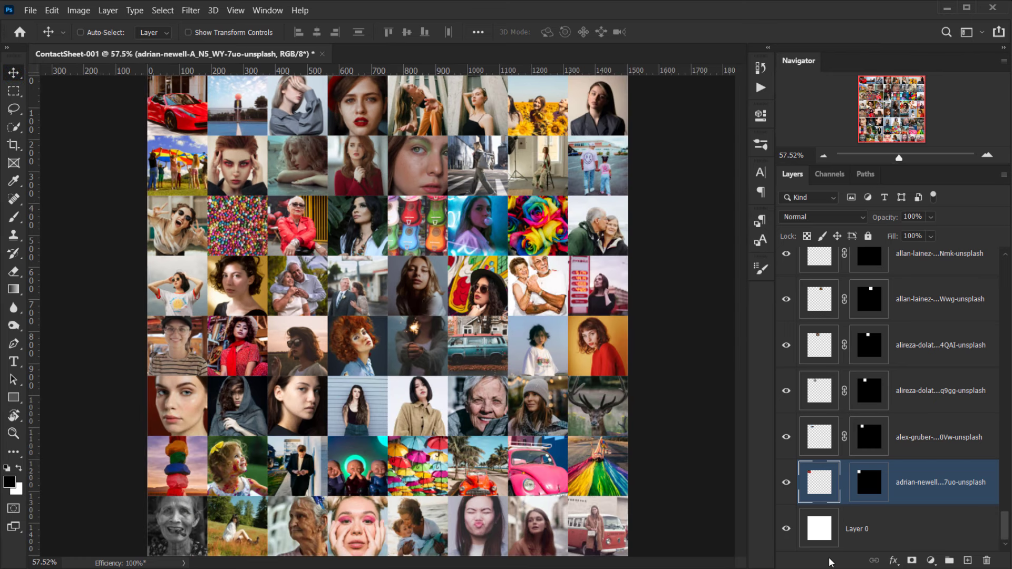
click(851, 481)
Select Layer 0 beneath the photo layers and merge all visible layers into a single layer.
click(898, 531)
key(ctrl+minus)
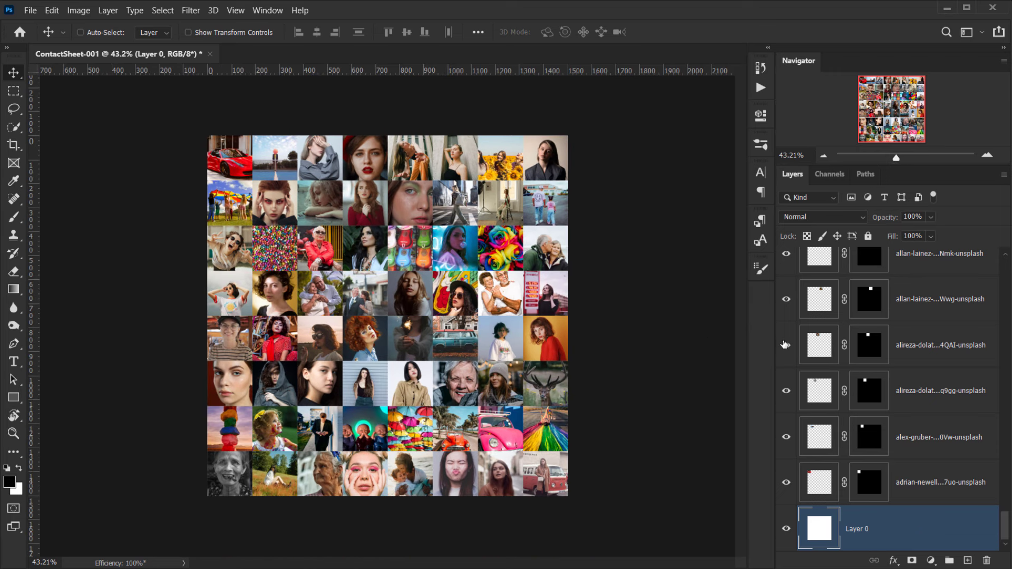
scroll(911, 435, up, 15)
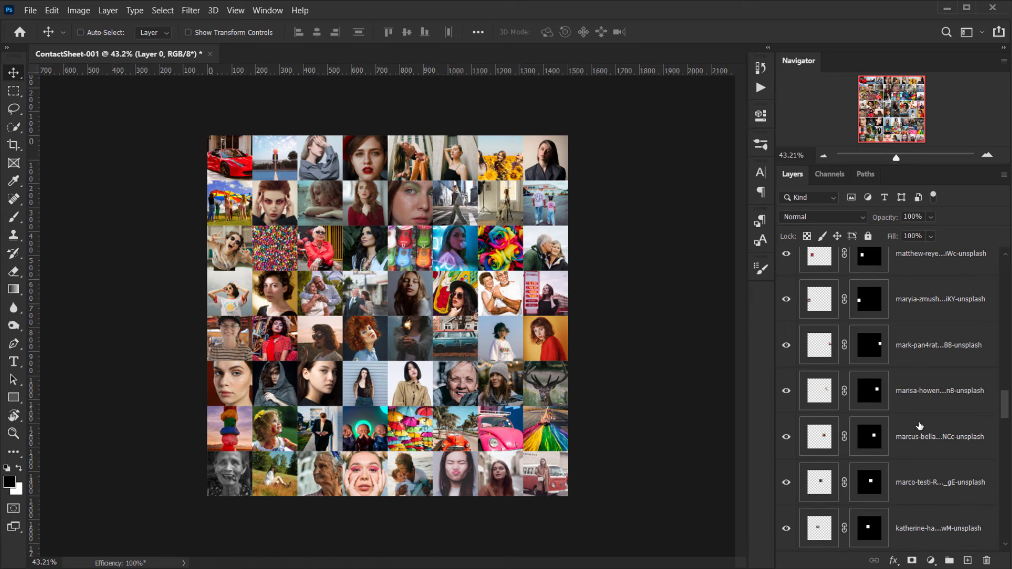
scroll(916, 417, up, 8)
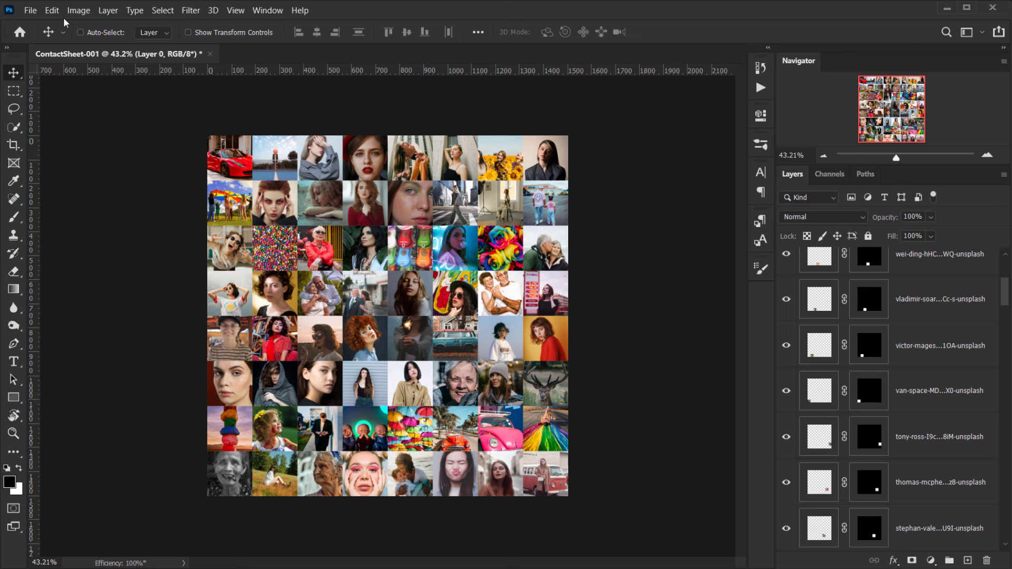
click(108, 11)
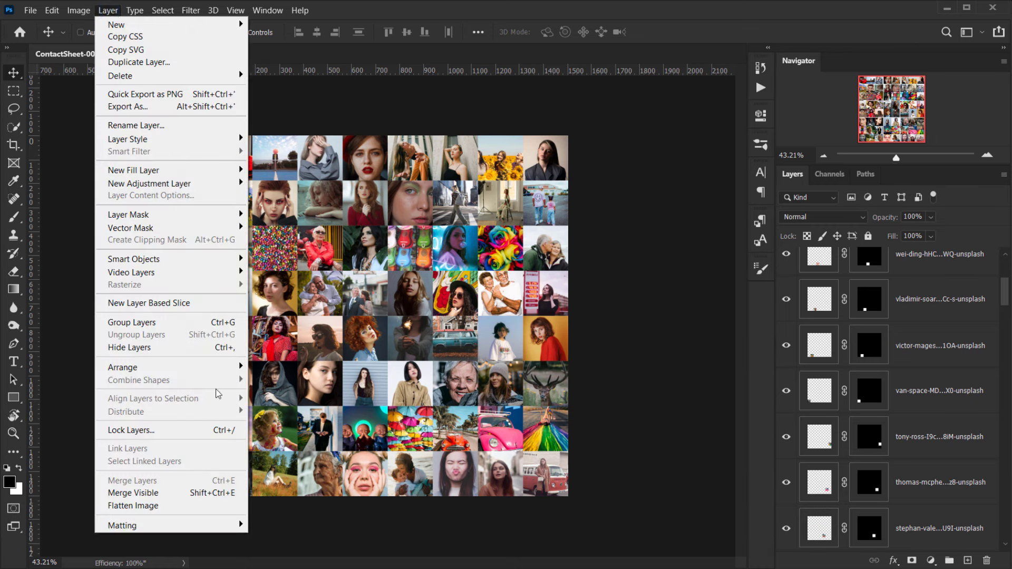
click(160, 493)
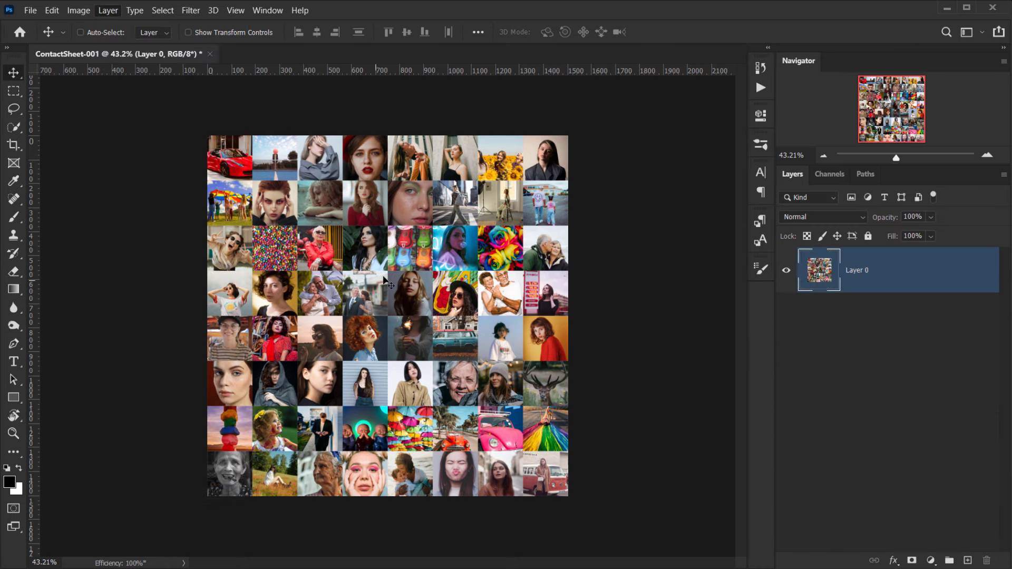
Select the entire canvas and define it as a pattern named ContactSheet-64.
scroll(402, 238, up, 4)
scroll(358, 201, down, 2)
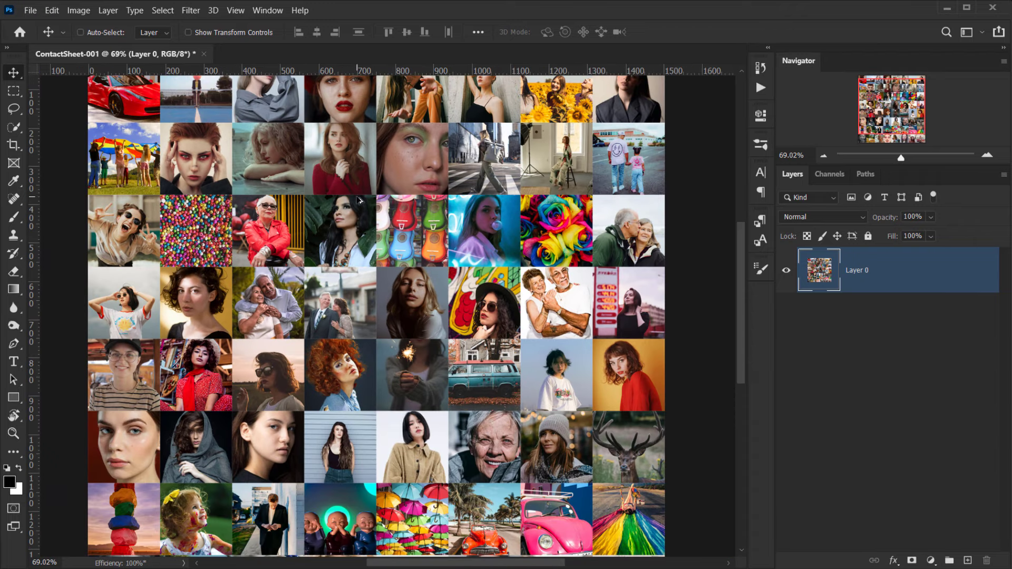
scroll(359, 201, down, 3)
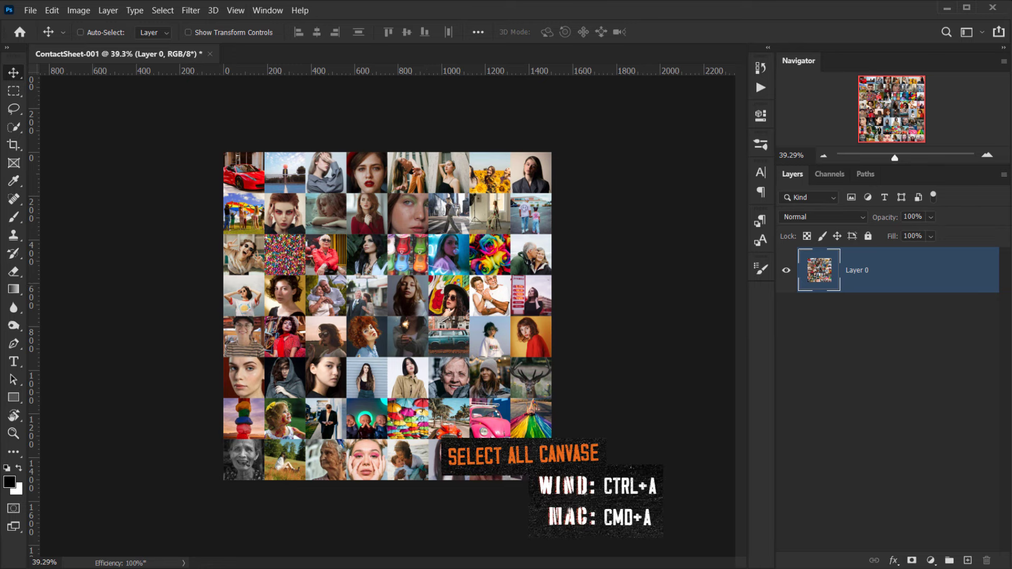
key(ctrl+a)
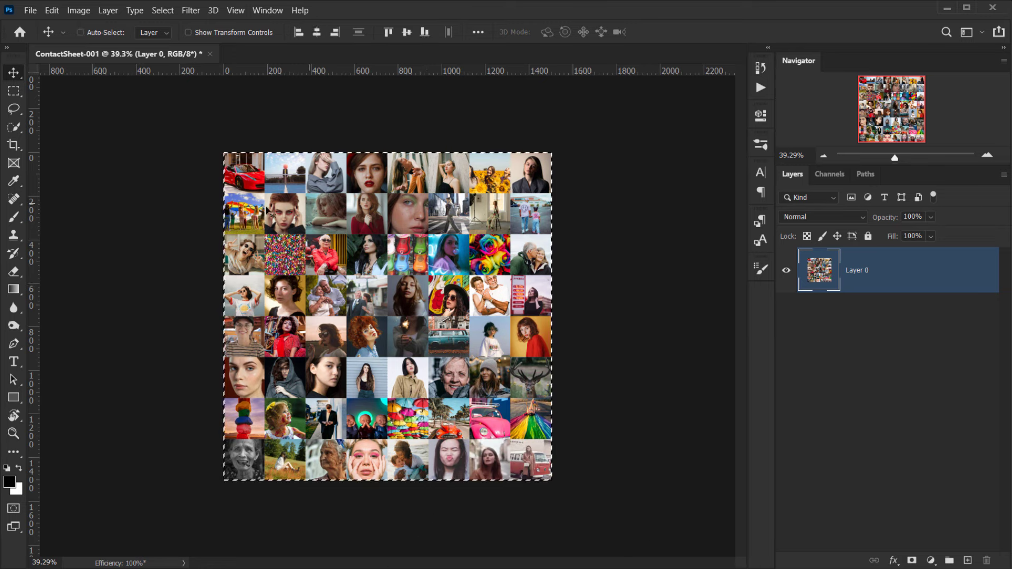
scroll(332, 142, up, 2)
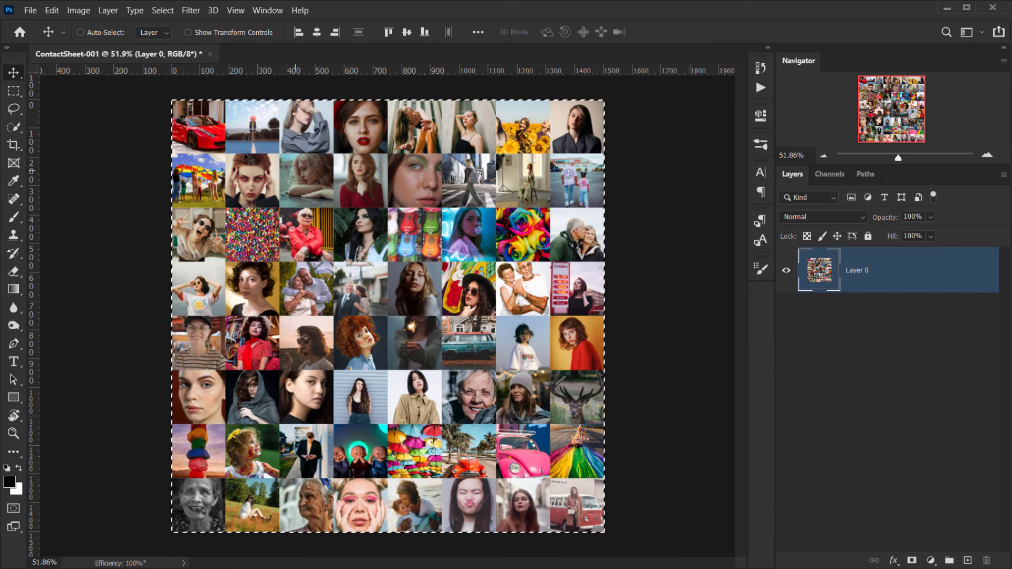
click(51, 11)
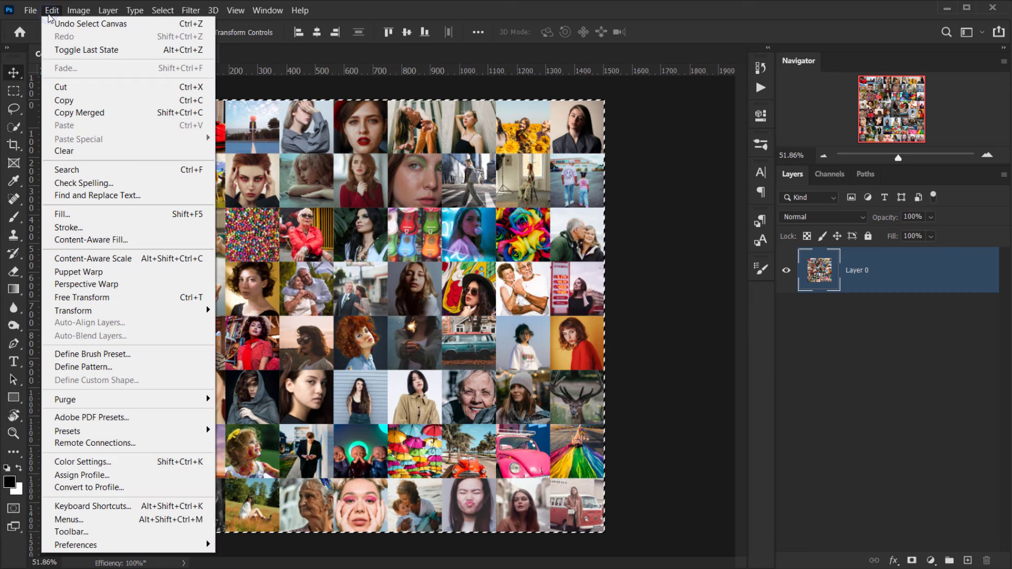
click(125, 368)
drag(523, 196, 485, 193)
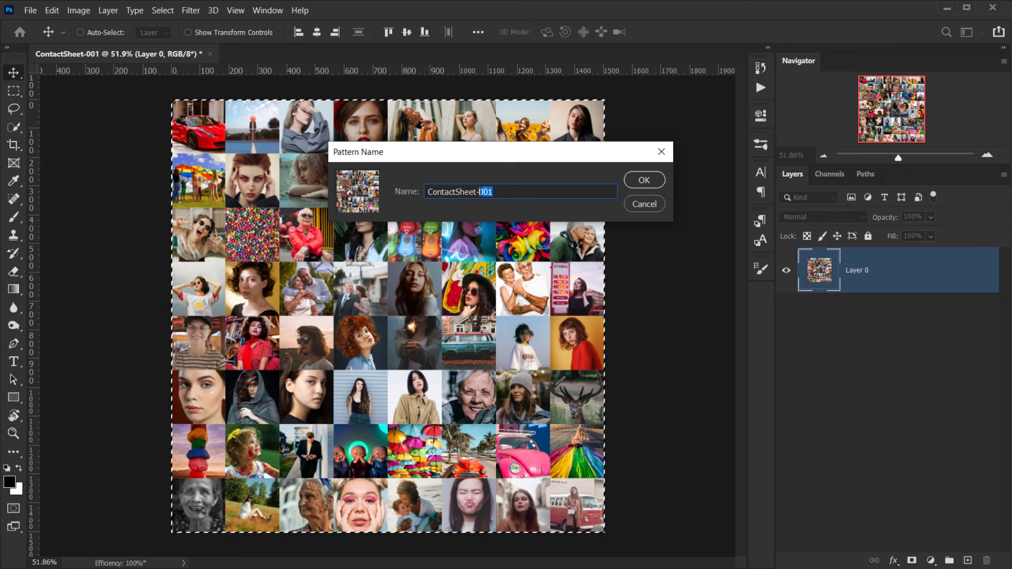
text(64)
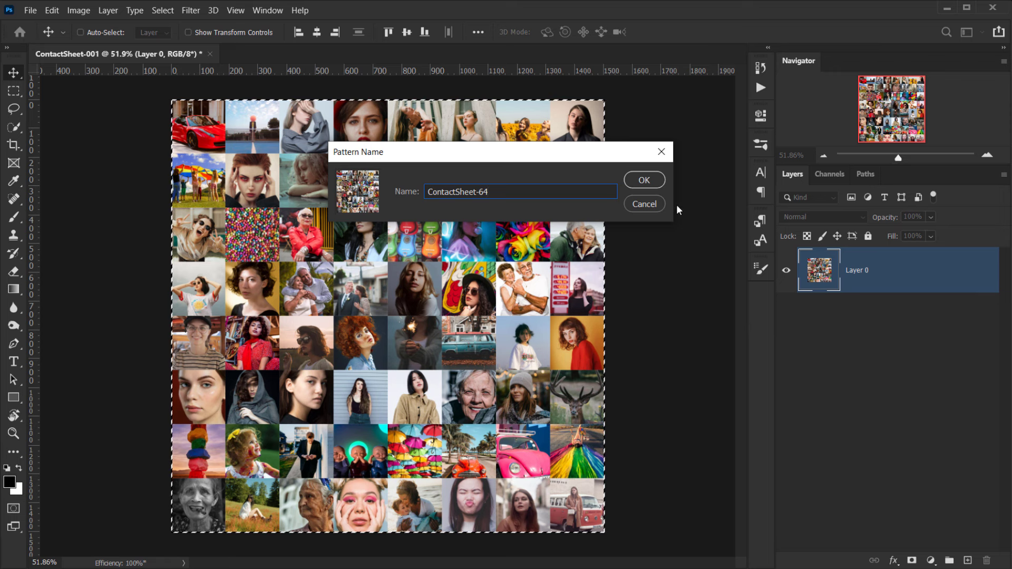
click(657, 183)
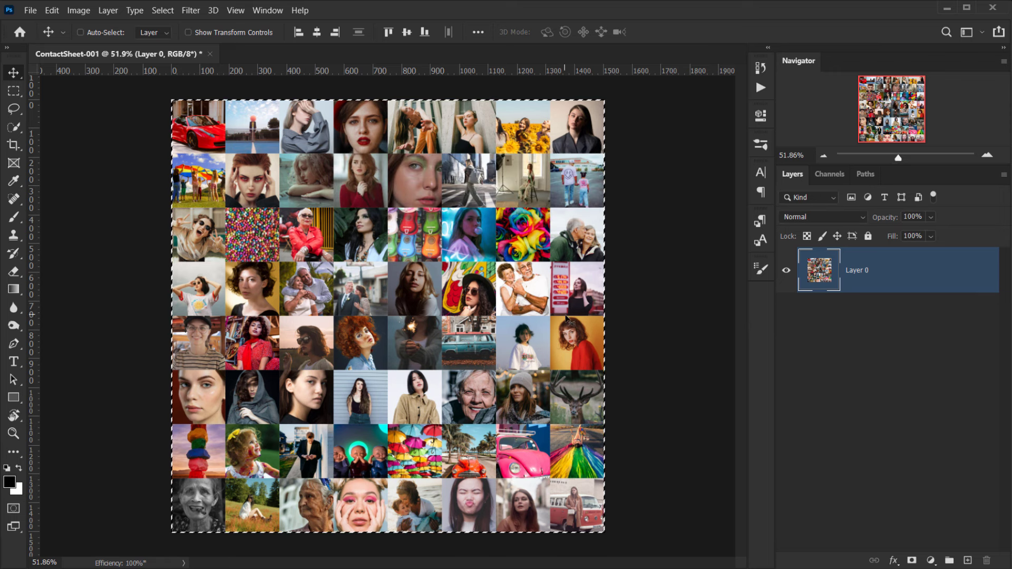
Close the merged contact sheet document.
key(ctrl)
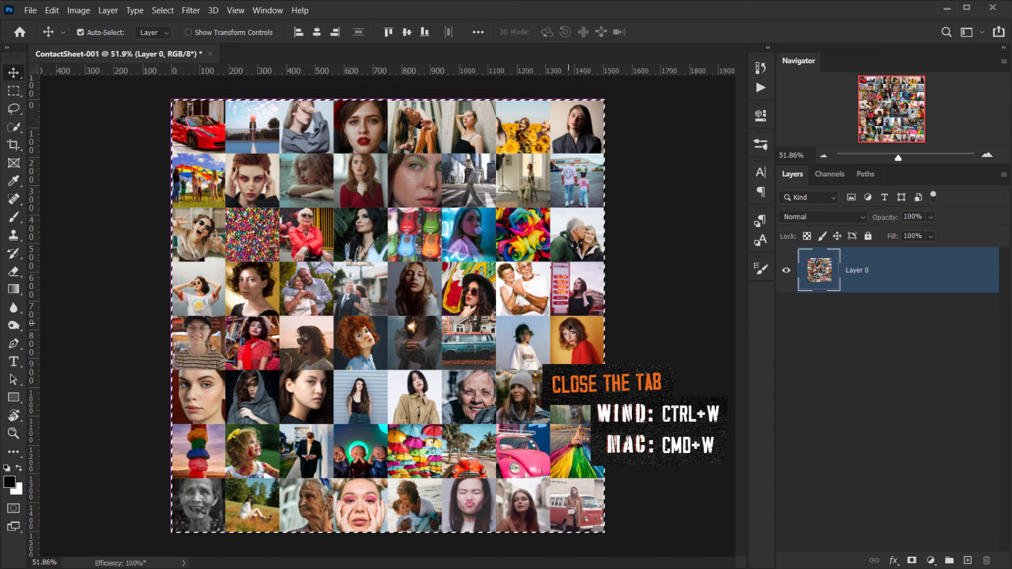
key(ctrl+w)
click(540, 232)
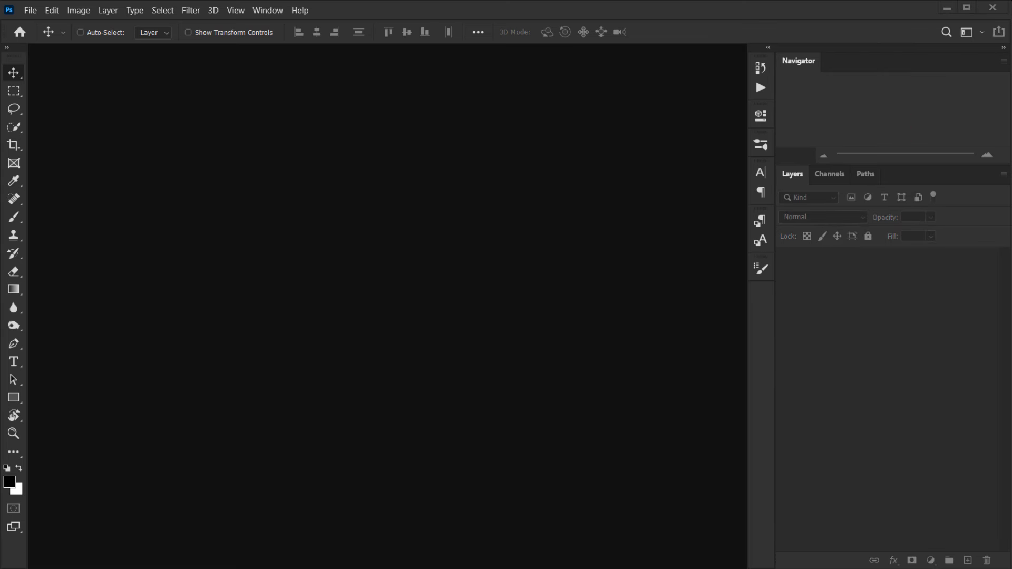
Switch to File Explorer and open the couple's portrait JPG from the Mosaic Effect 25x25 folder in Photoshop.
key(alt+Tab)
click(176, 102)
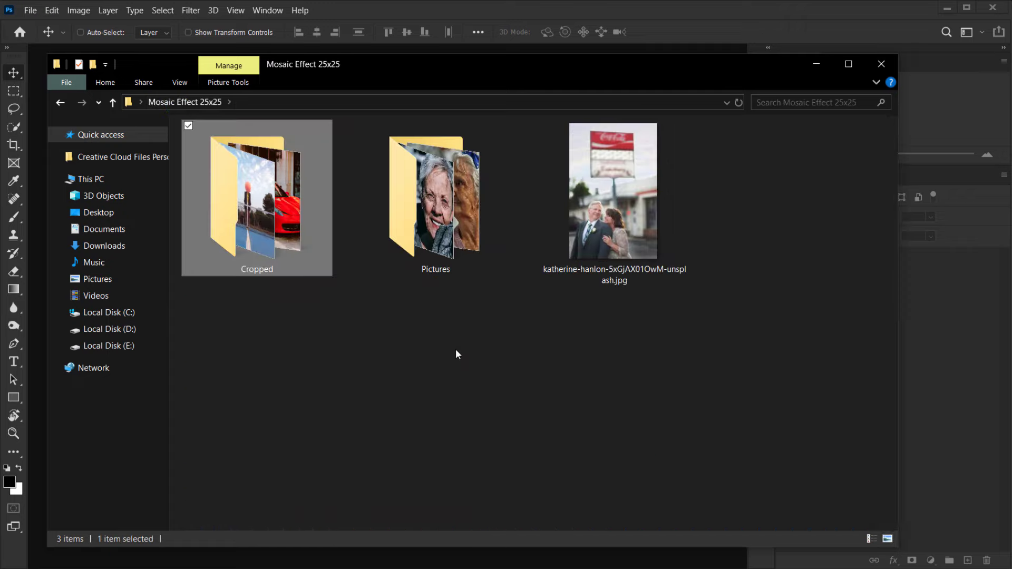
click(679, 222)
drag(621, 215, 158, 565)
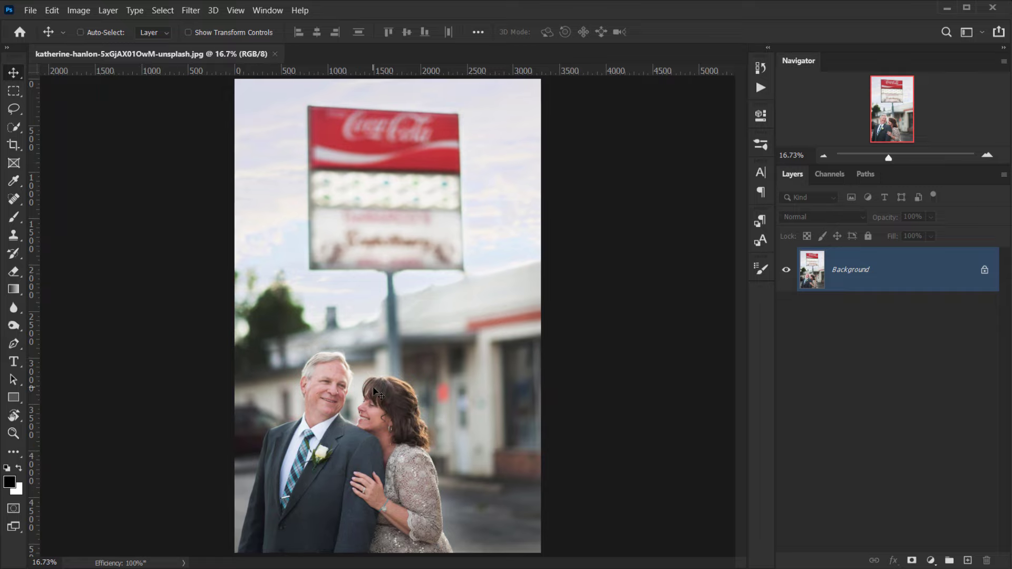
Crop the portrait to a 16:9 ratio around the couple's heads and shoulders, fit it on screen and switch to the Move tool.
scroll(315, 431, up, 2)
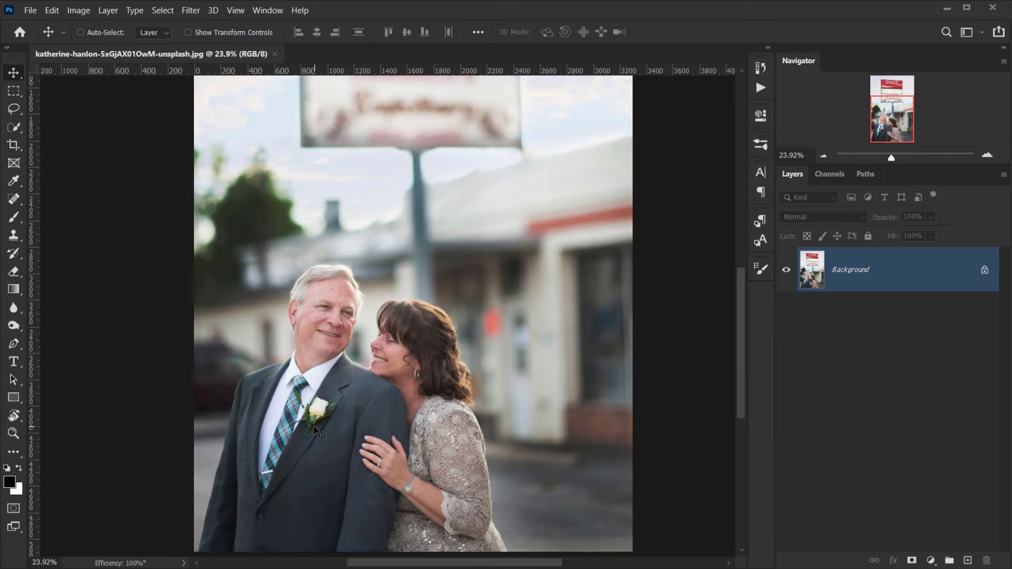
scroll(318, 353, down, 2)
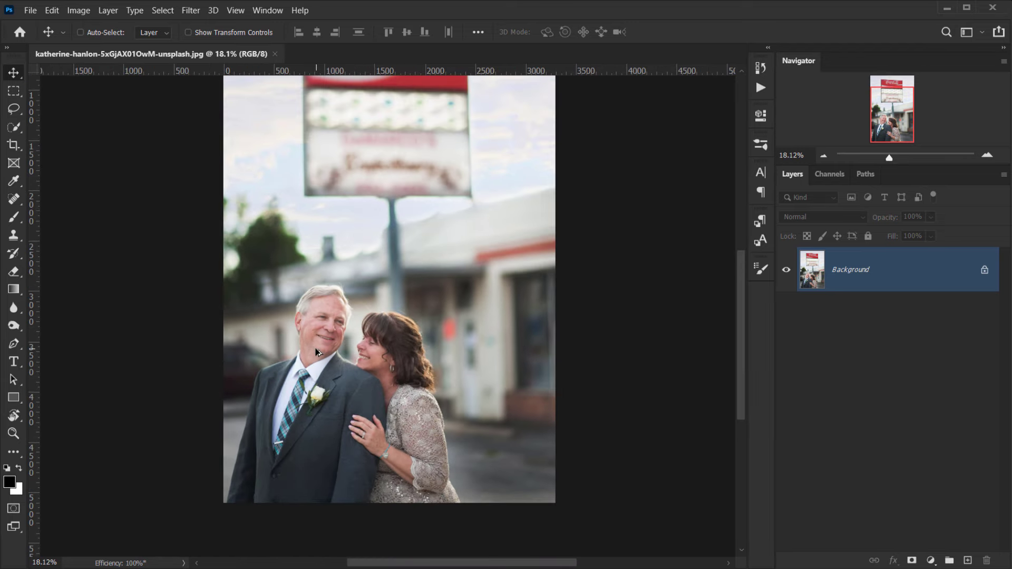
click(14, 146)
click(129, 33)
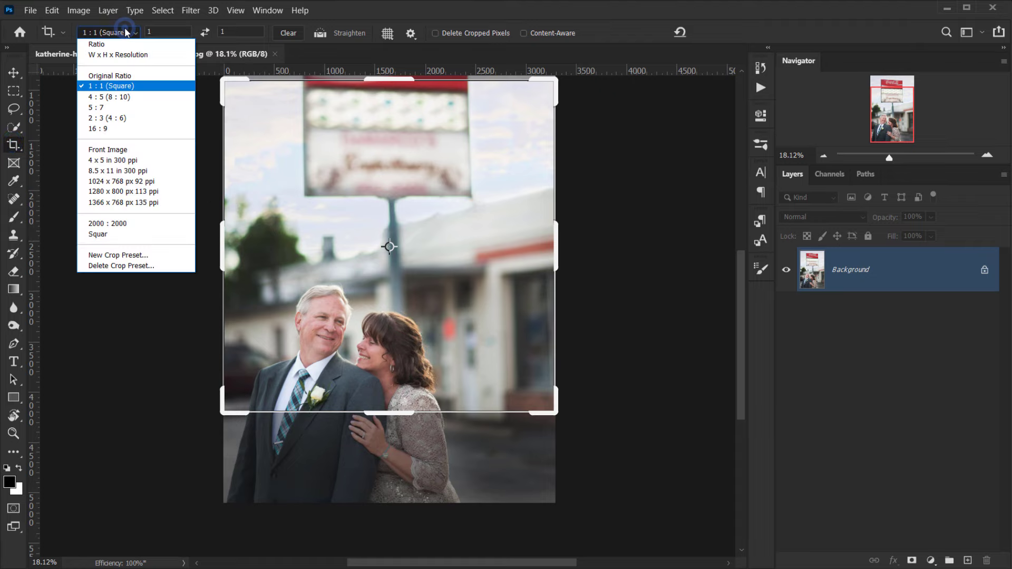
click(116, 128)
drag(410, 214, 410, 153)
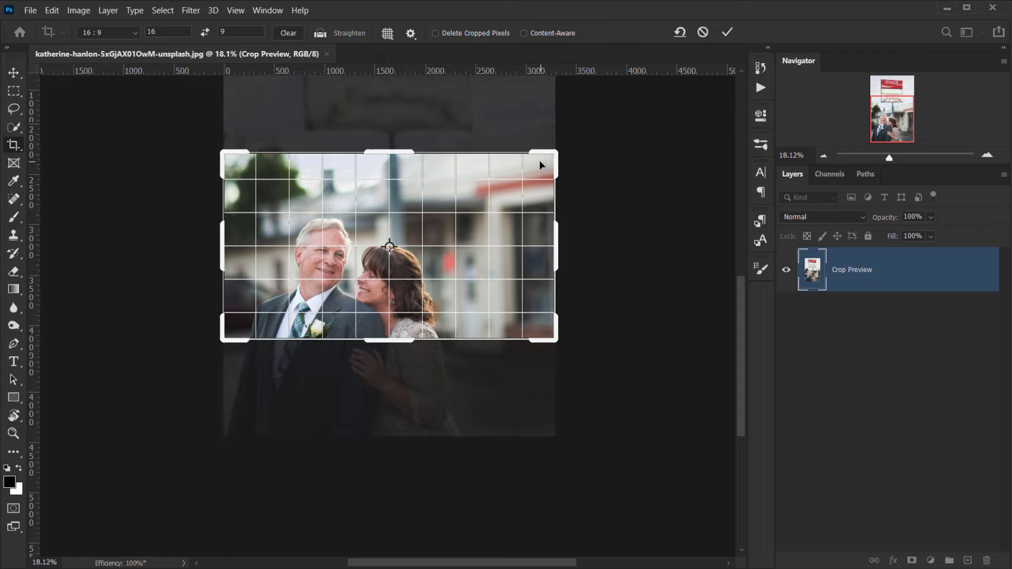
drag(553, 158, 502, 182)
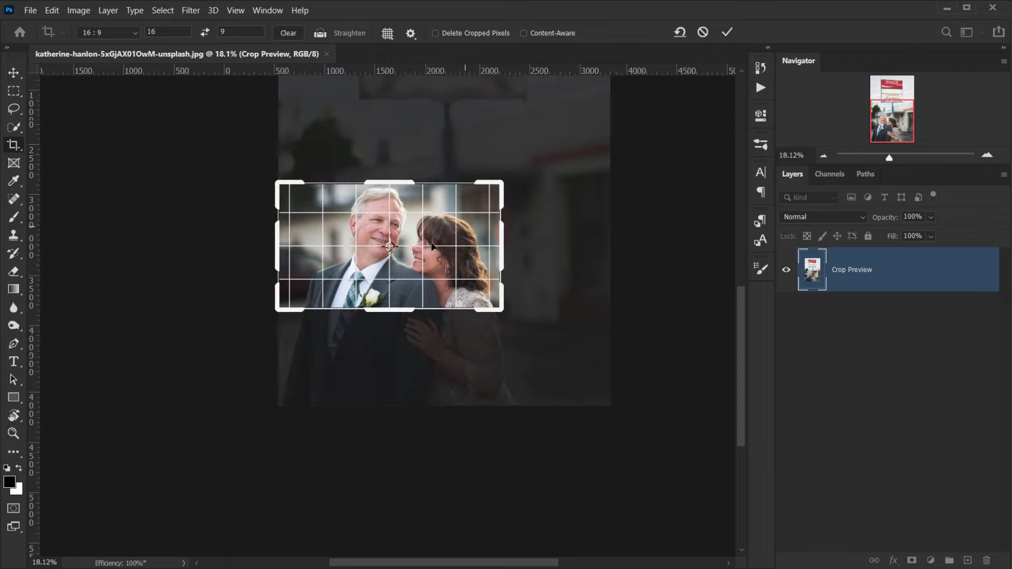
drag(426, 255, 426, 247)
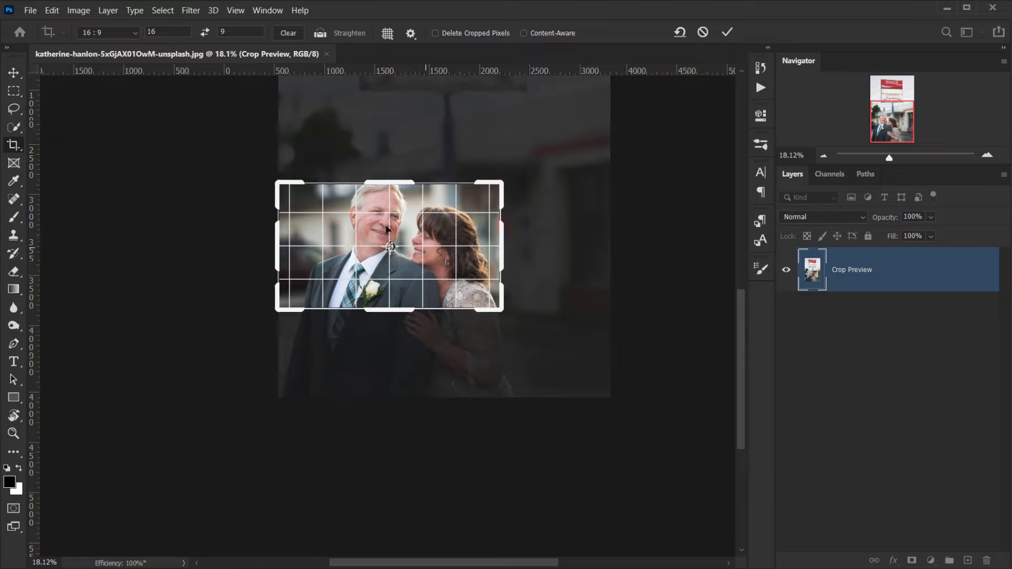
drag(499, 185, 512, 177)
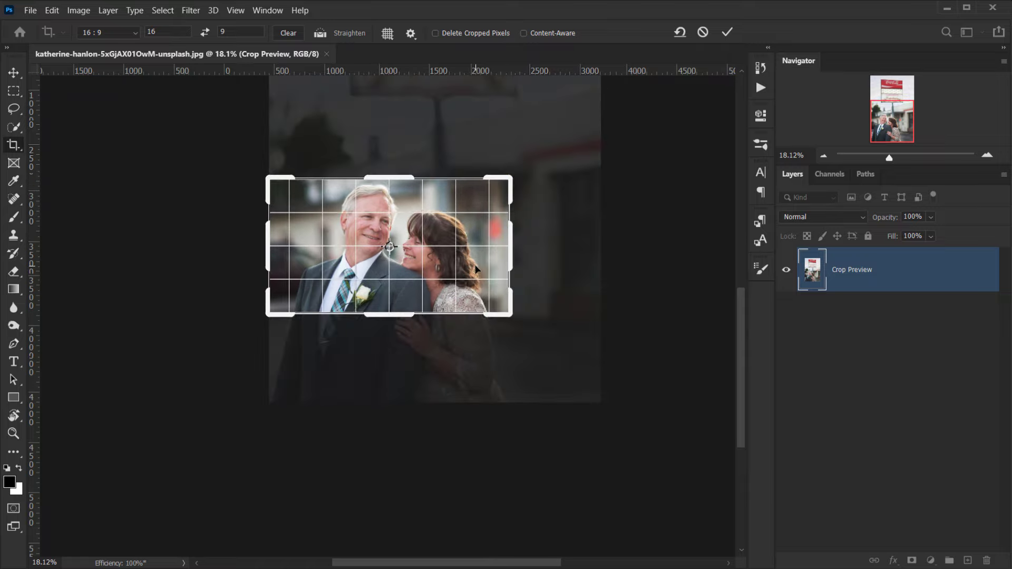
key(Return)
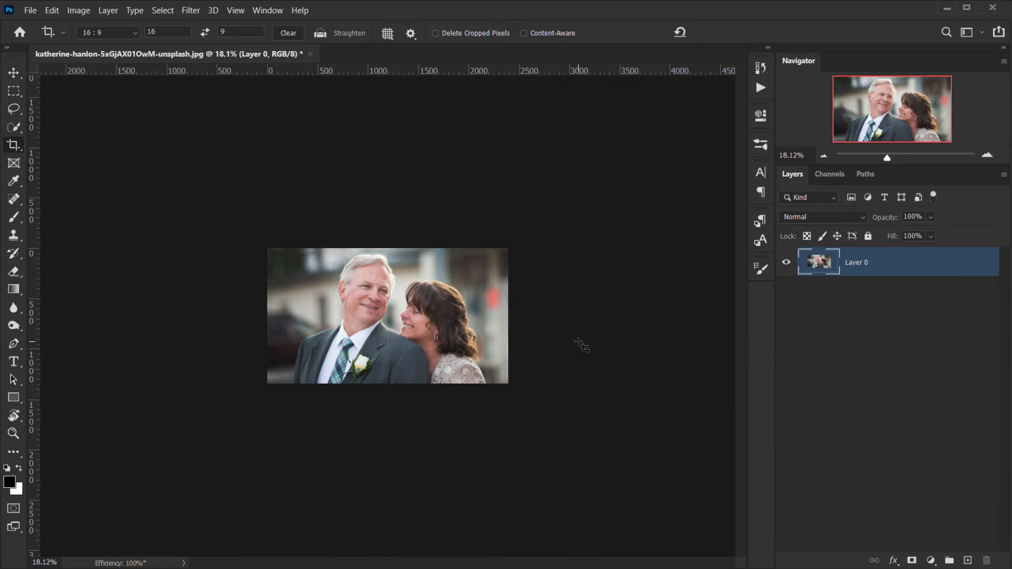
key(ctrl+0)
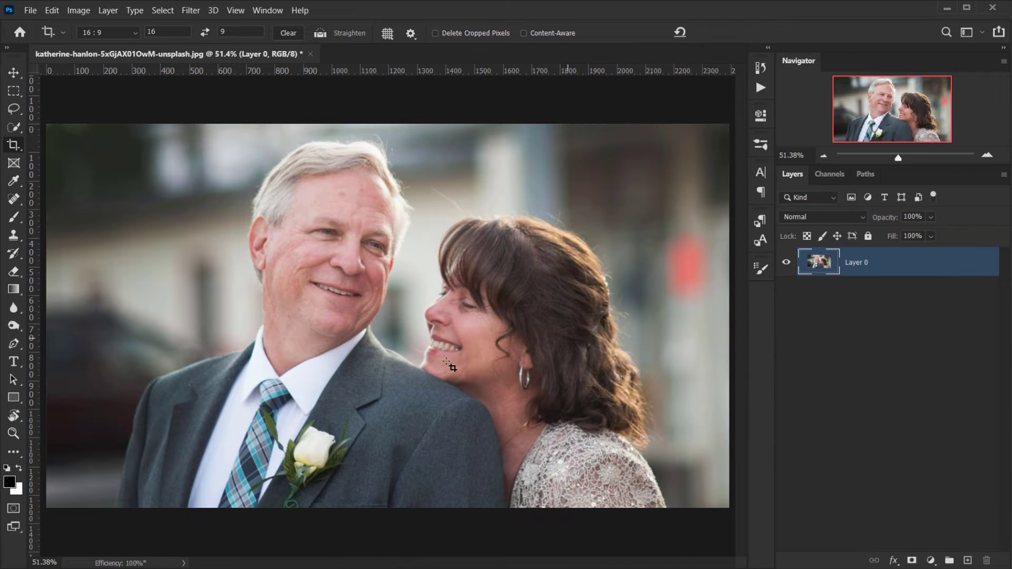
key(v)
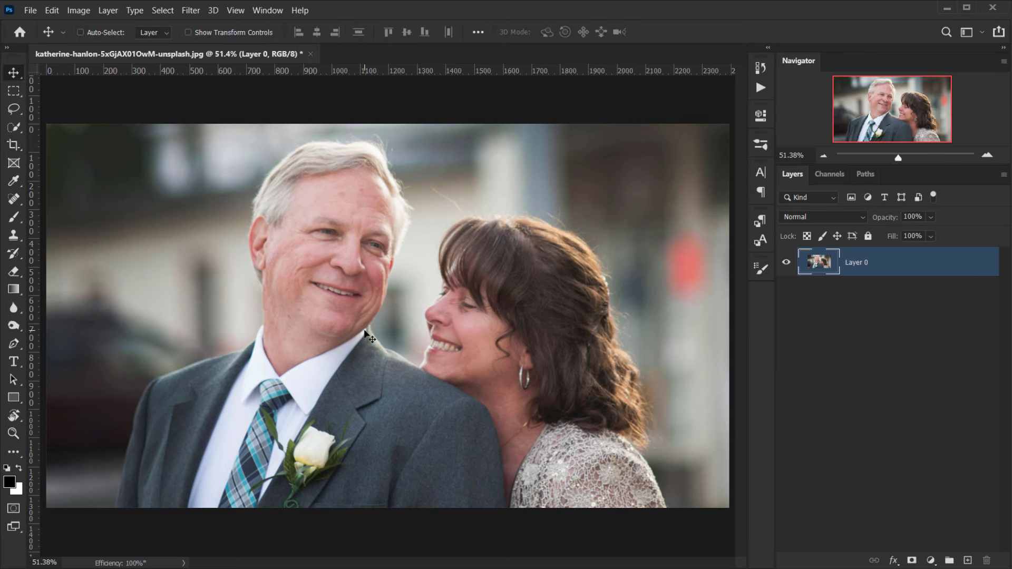
Add a Pattern fill layer above the cropped portrait using the saved 64-photo contact sheet pattern.
scroll(369, 336, down, 2)
scroll(298, 340, up, 2)
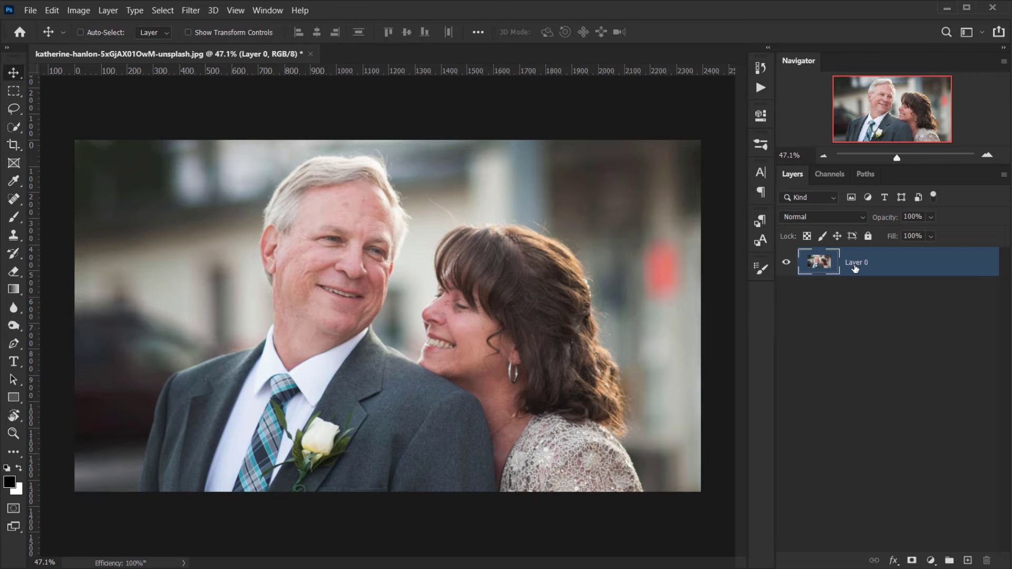
click(929, 562)
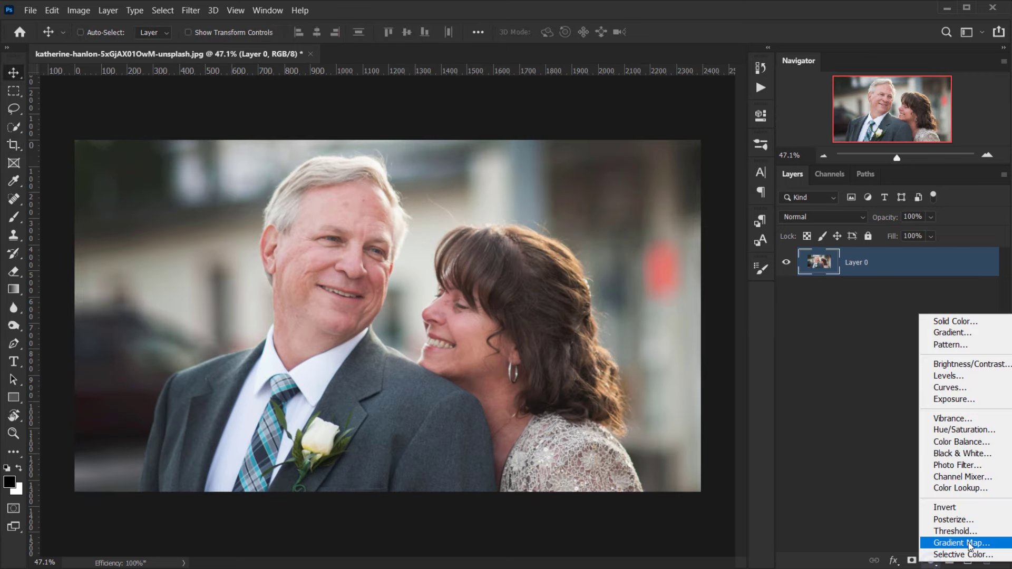
click(950, 344)
click(568, 351)
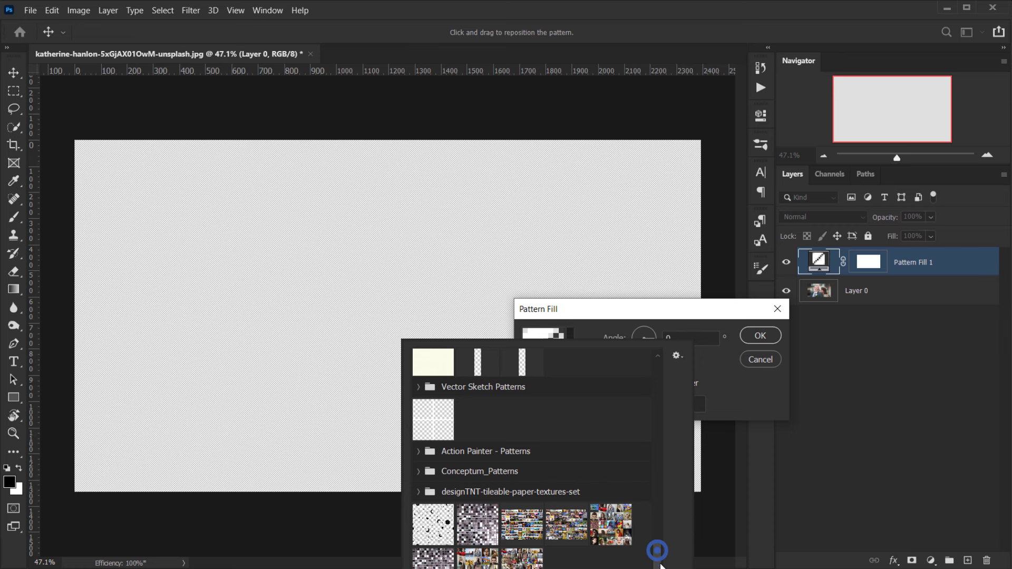
click(522, 559)
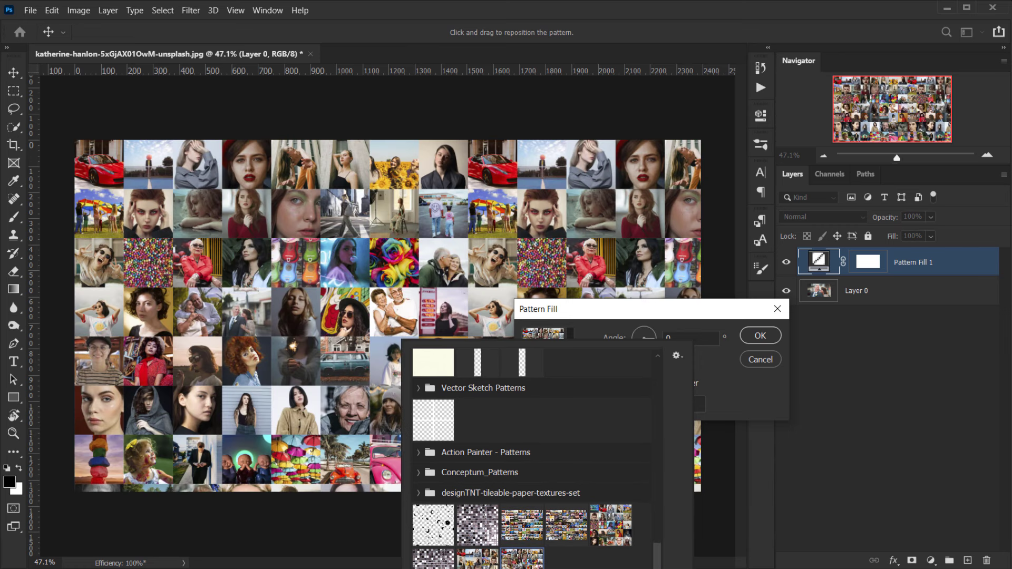
click(725, 339)
drag(714, 310, 897, 292)
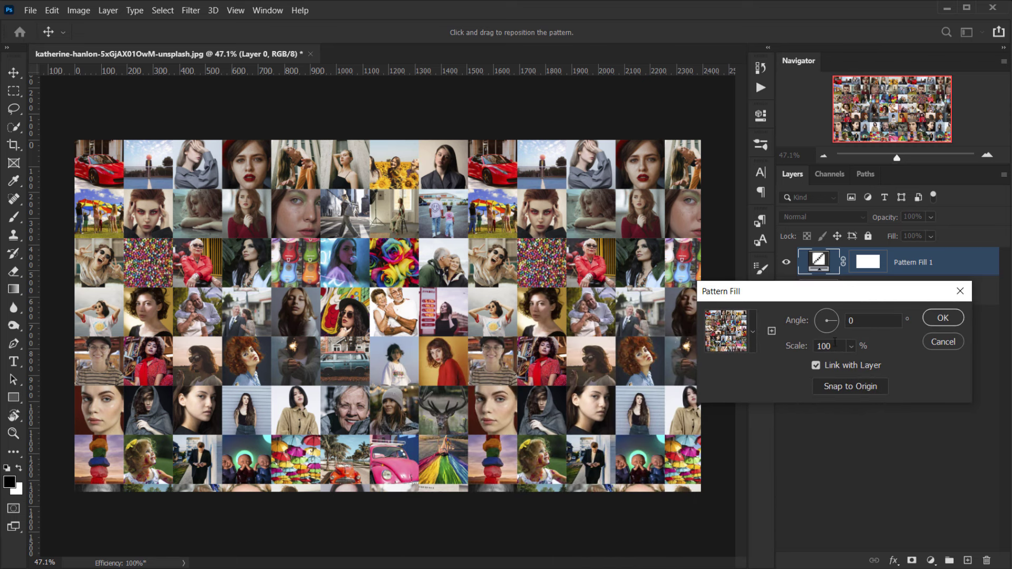
Scale the contact sheet pattern fill to 30% and accept the fill settings.
drag(806, 348, 768, 349)
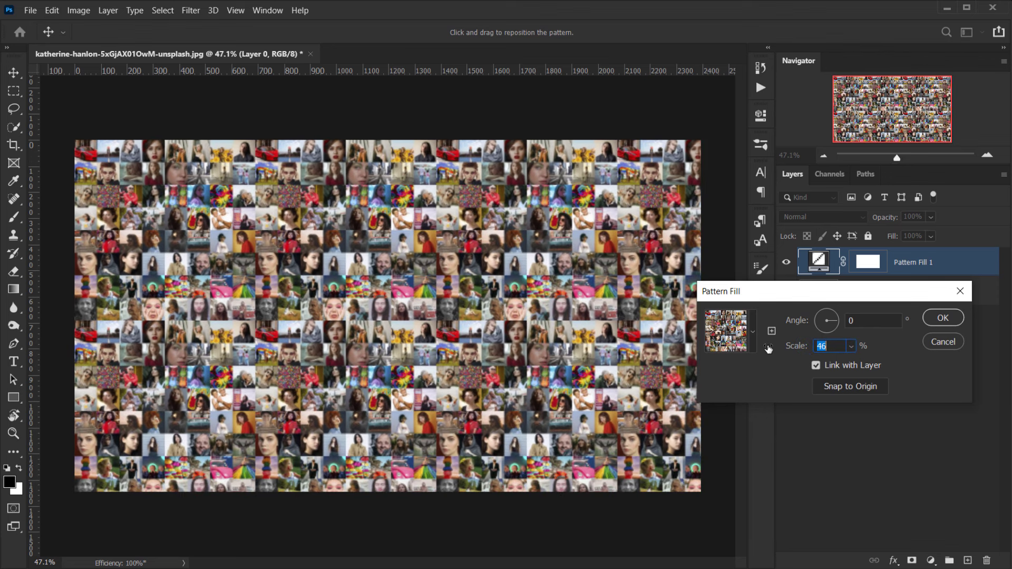
double_click(821, 346)
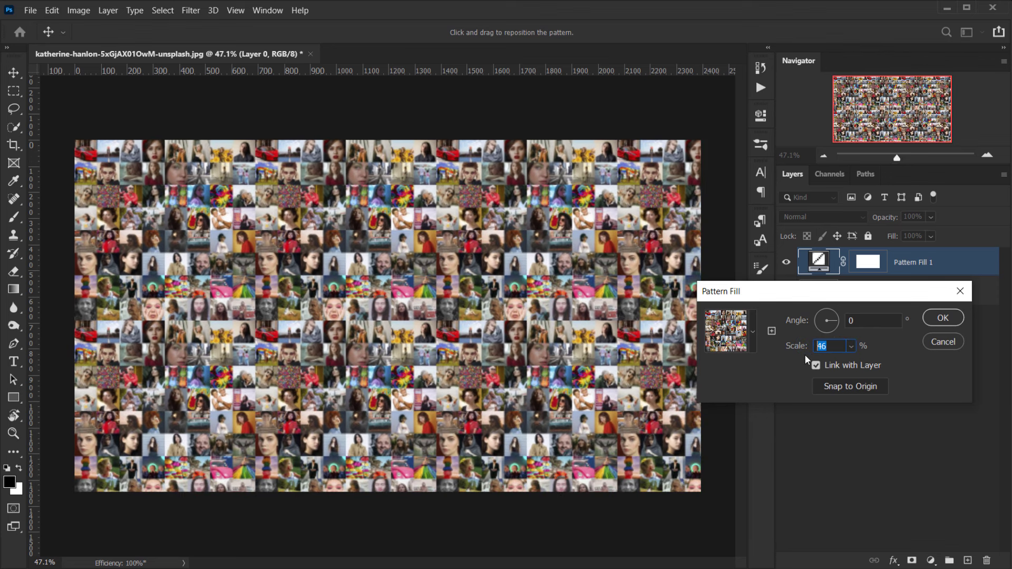
text(40)
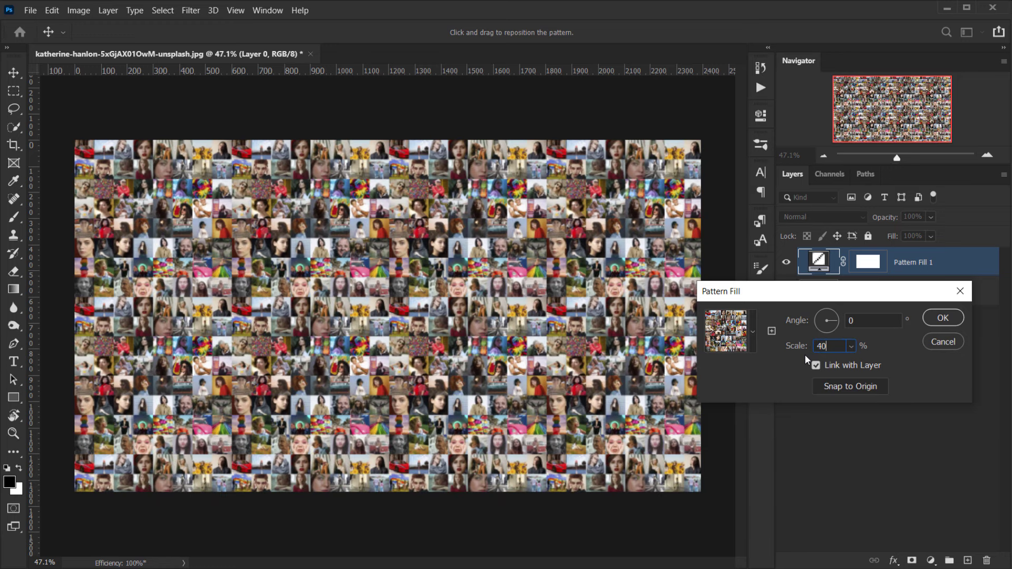
double_click(837, 347)
text(30)
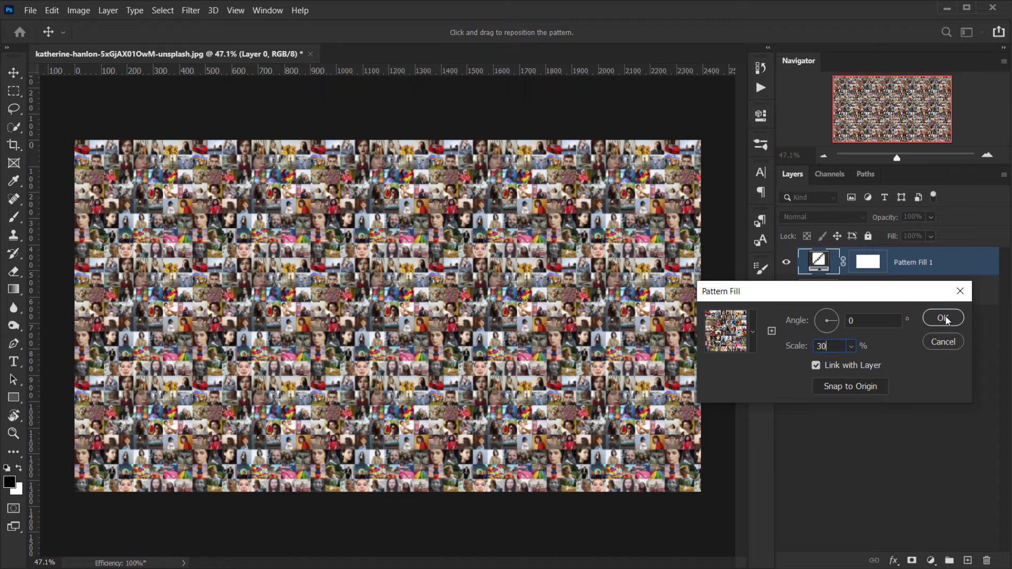
click(943, 318)
Inspect the tiled photos up close and set the pattern fill layer's blend mode to Overlay.
scroll(446, 359, up, 3)
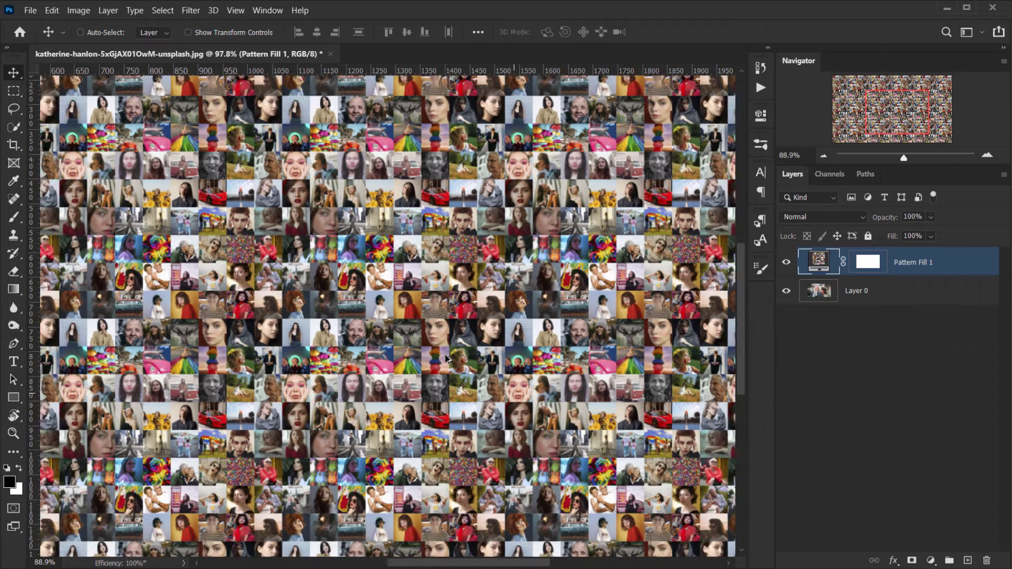
scroll(446, 359, down, 2)
scroll(348, 278, up, 9)
scroll(348, 277, down, 5)
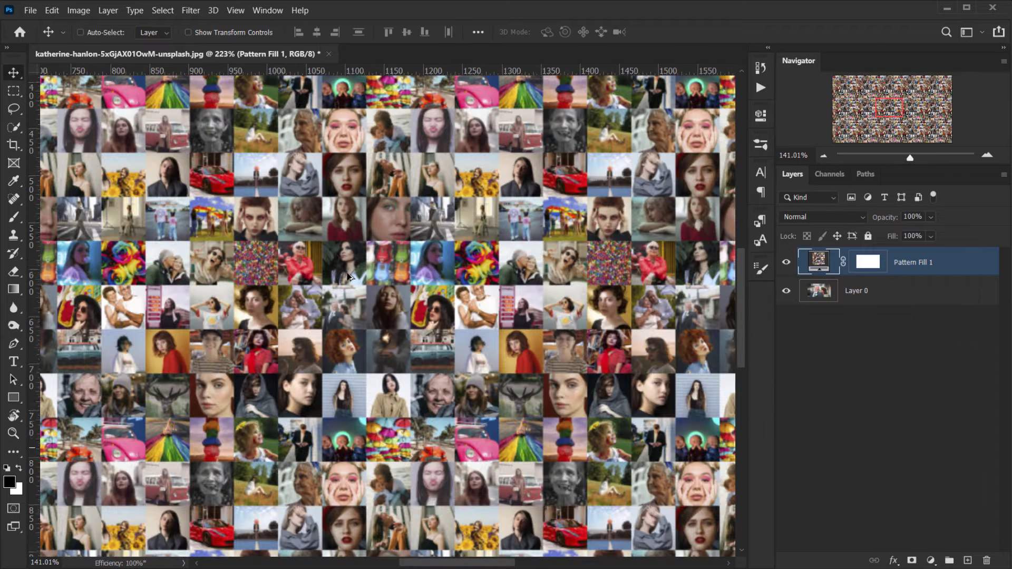
scroll(350, 277, down, 4)
click(824, 216)
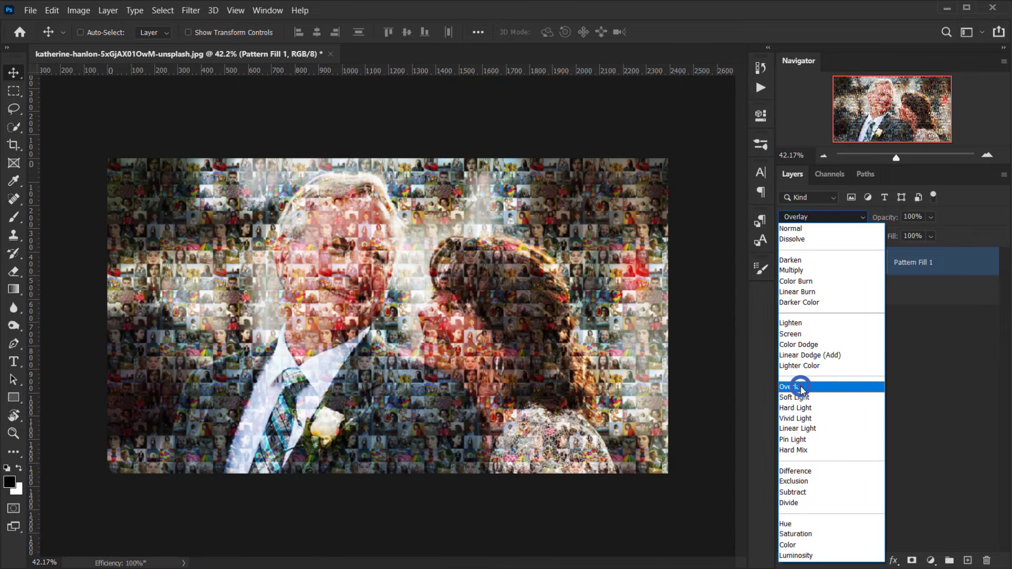
click(800, 388)
scroll(436, 273, up, 3)
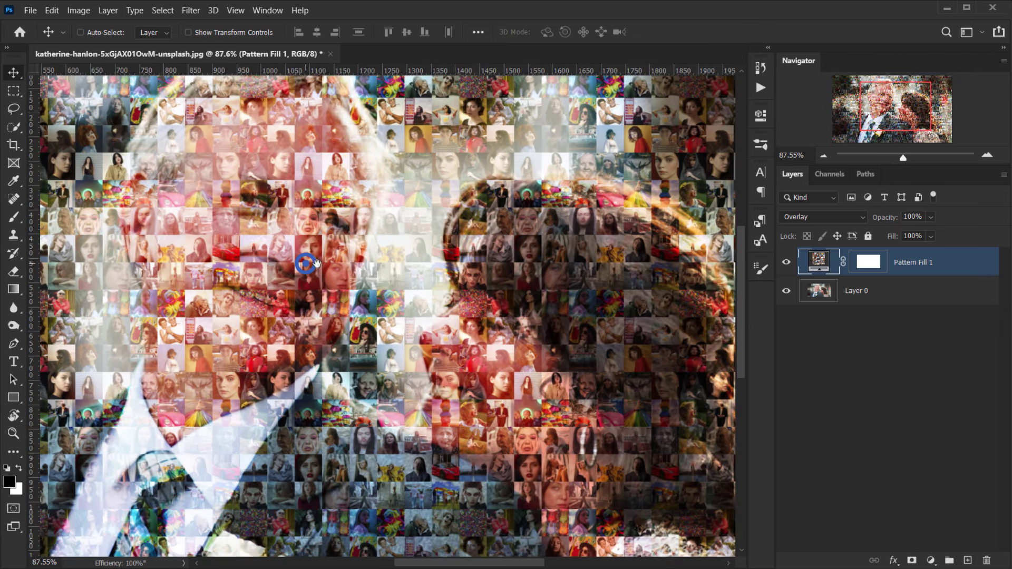
Duplicate the portrait layer and place the copy above the pattern fill layer.
scroll(326, 293, down, 3)
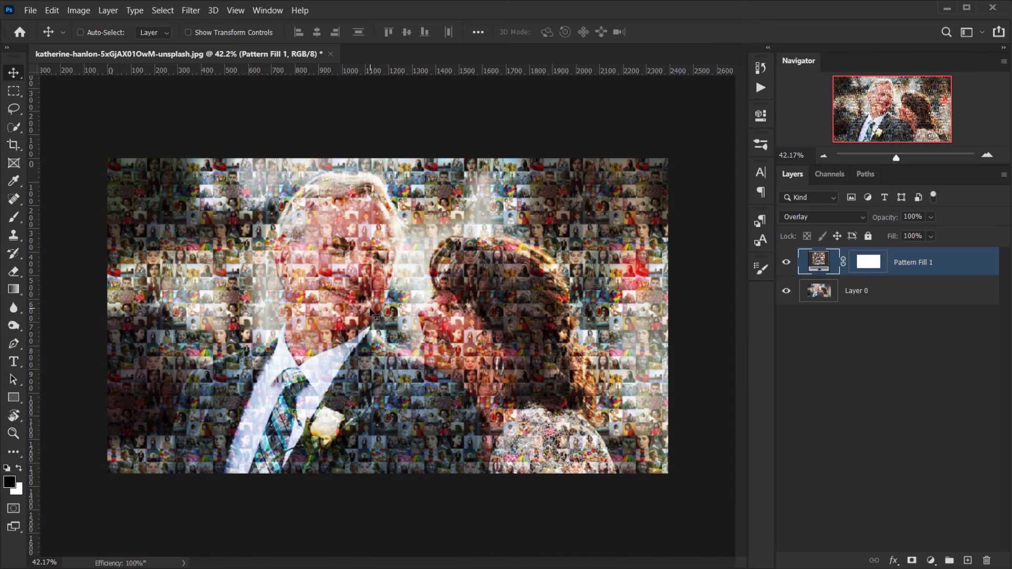
scroll(371, 268, up, 2)
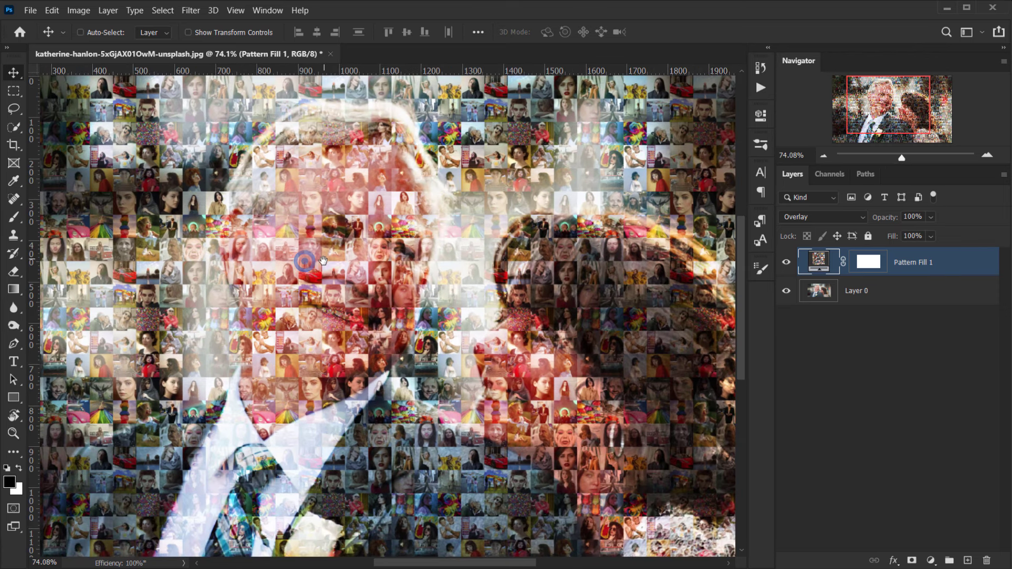
scroll(298, 268, down, 1)
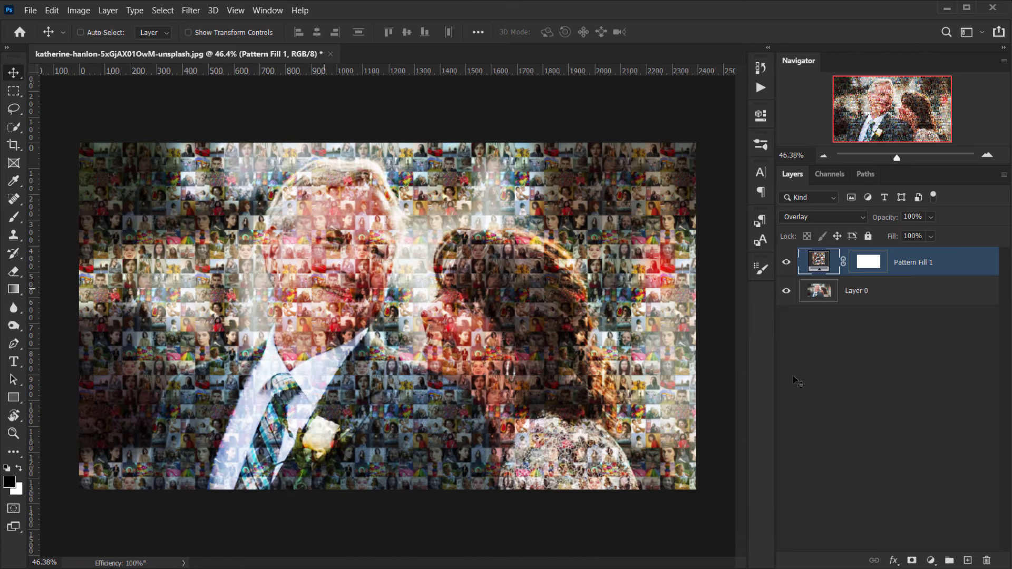
click(828, 299)
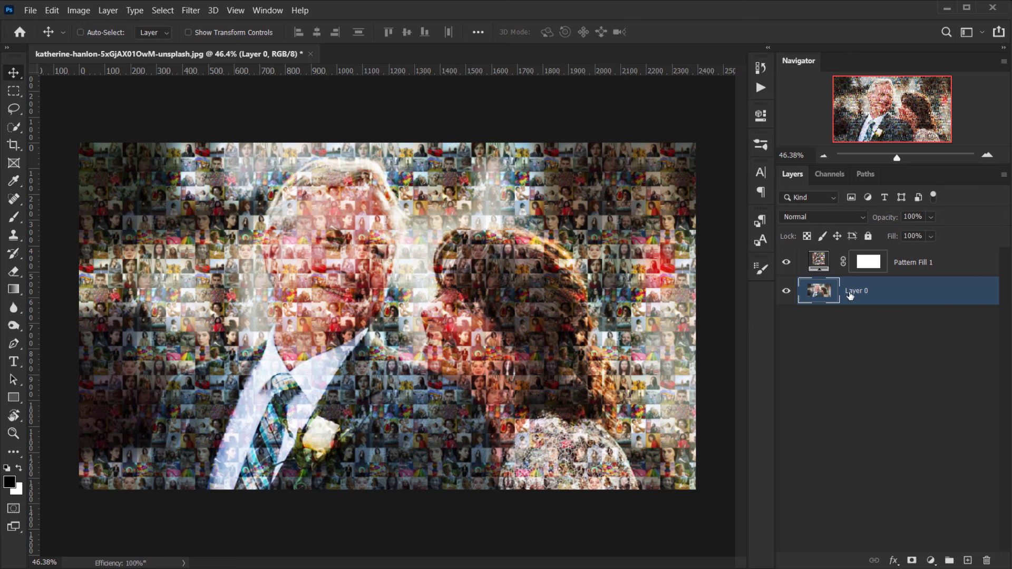
key(ctrl+j)
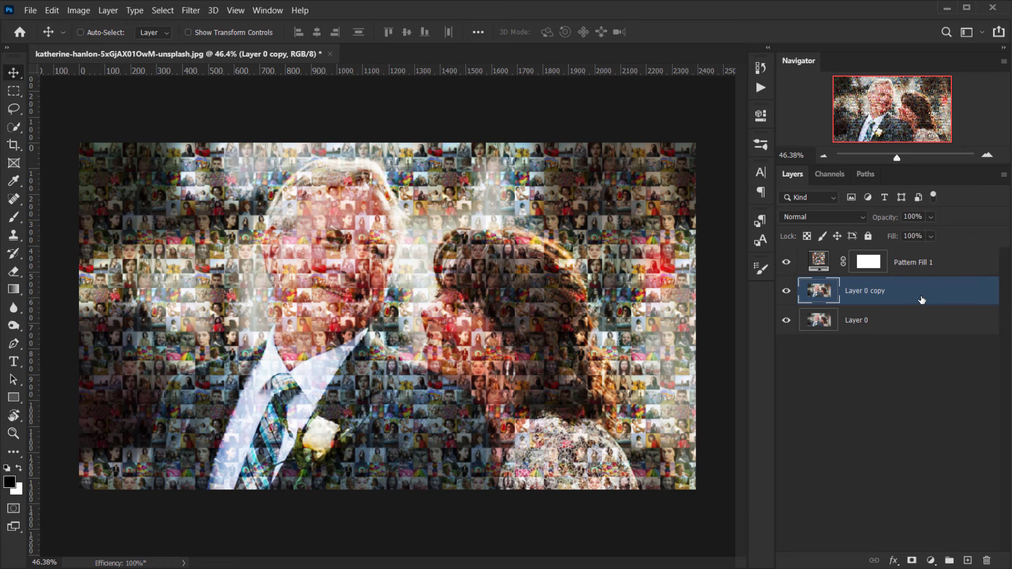
drag(921, 300, 863, 254)
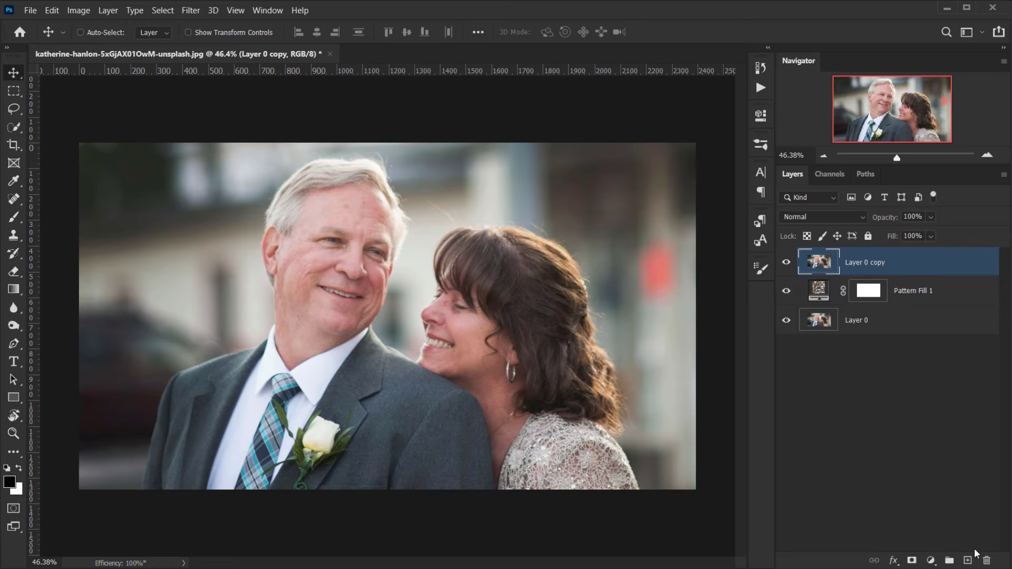
Hide the portrait copy behind a black layer mask and set a soft white brush to 40% opacity.
alt+click(911, 562)
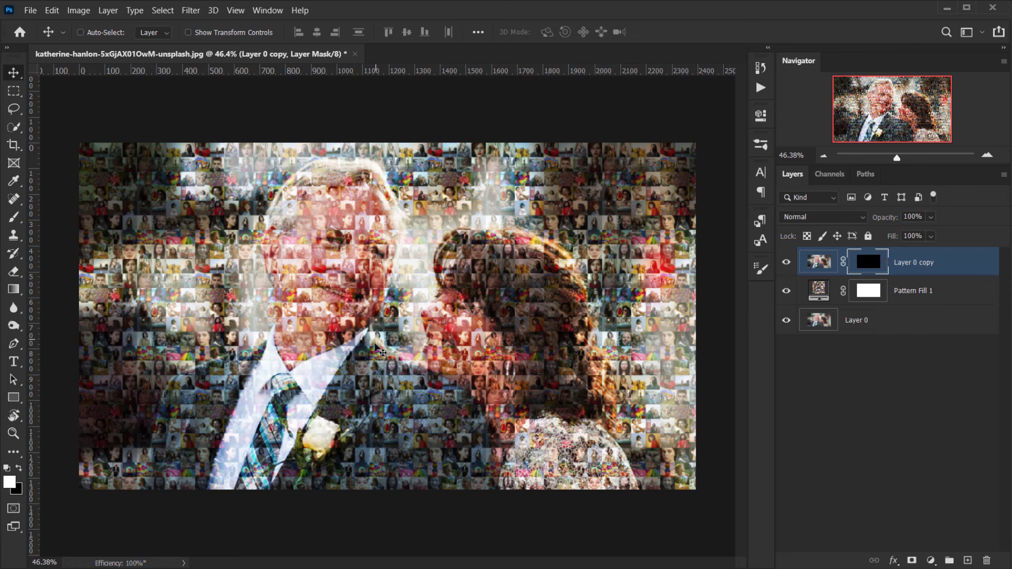
key(b)
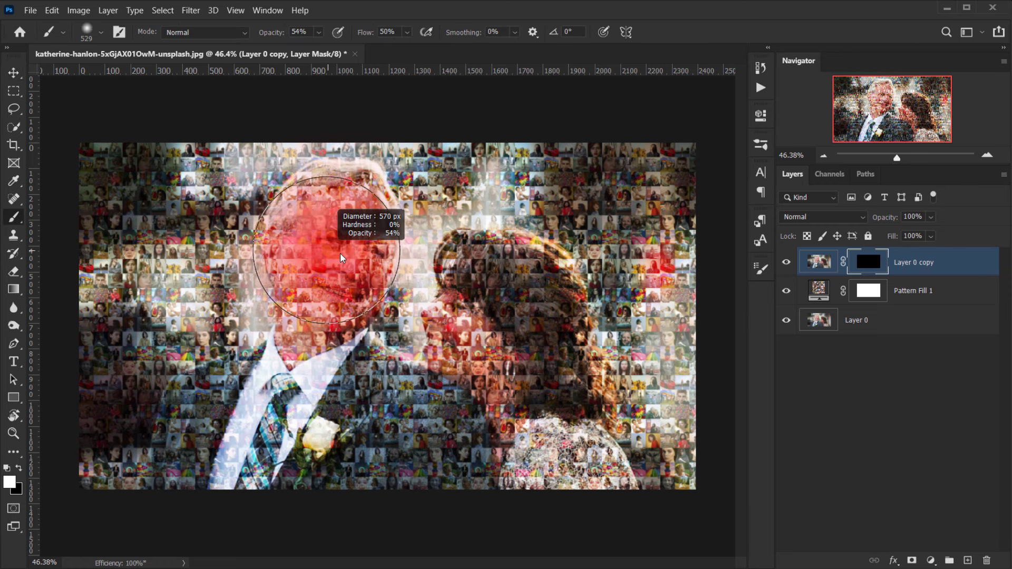
scroll(347, 211, up, 1)
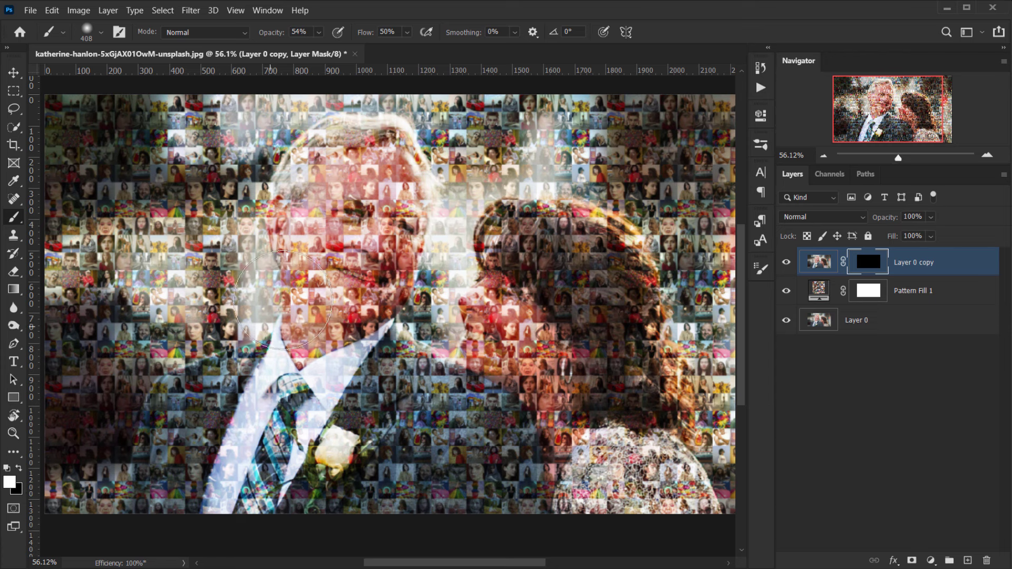
scroll(304, 73, up, 2)
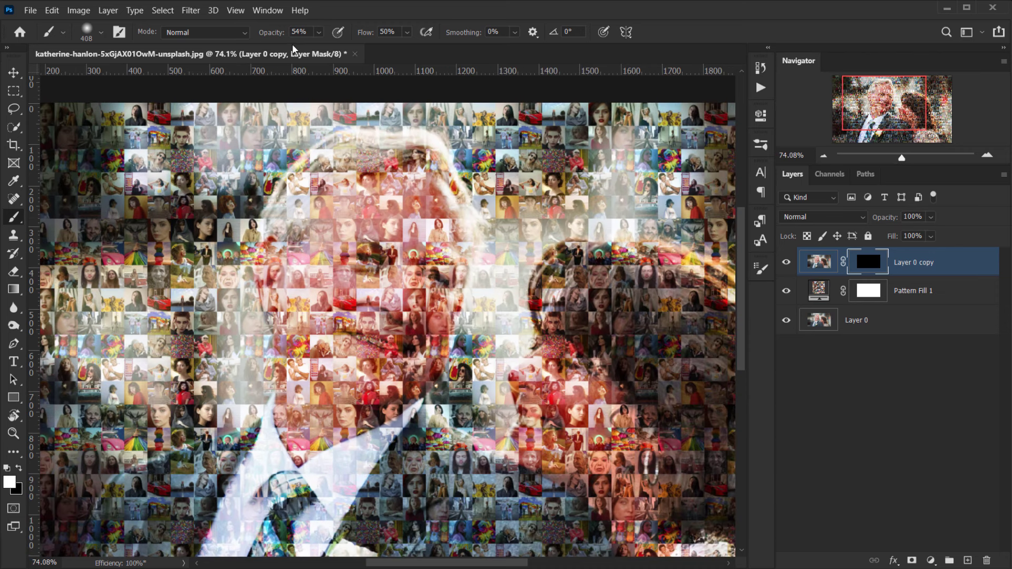
drag(286, 36, 278, 37)
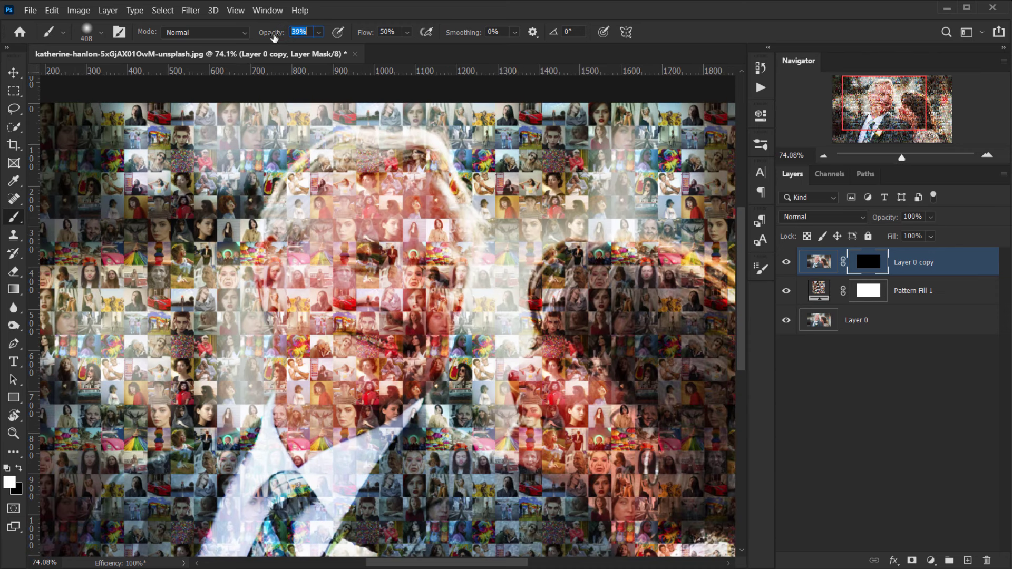
click(346, 52)
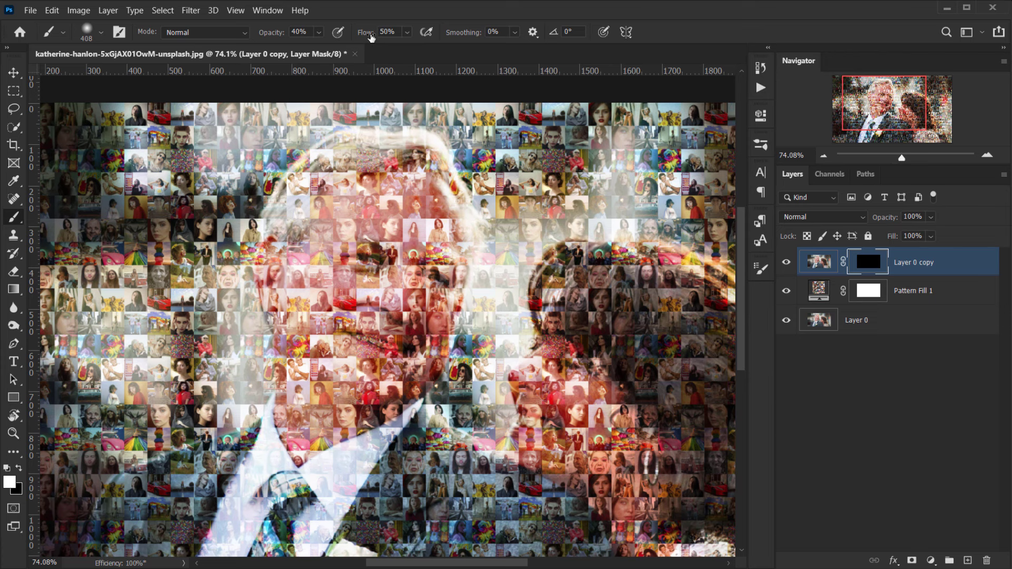
Paint white on the mask over the man's facial features and the woman's face to partly reveal the portrait.
drag(454, 215, 373, 247)
mouse_move(374, 283)
mouse_down()
mouse_move(355, 309)
mouse_move(363, 271)
mouse_move(404, 287)
mouse_up()
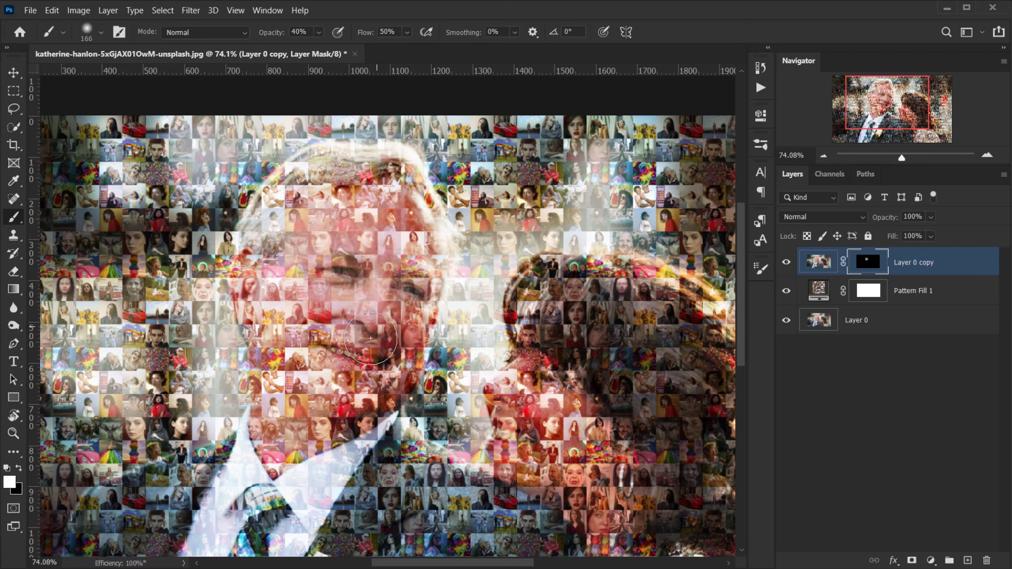
mouse_move(370, 356)
mouse_down()
mouse_move(319, 340)
mouse_move(352, 348)
mouse_move(311, 313)
mouse_move(328, 279)
mouse_up()
mouse_move(372, 234)
mouse_down()
mouse_move(385, 260)
mouse_move(387, 222)
mouse_up()
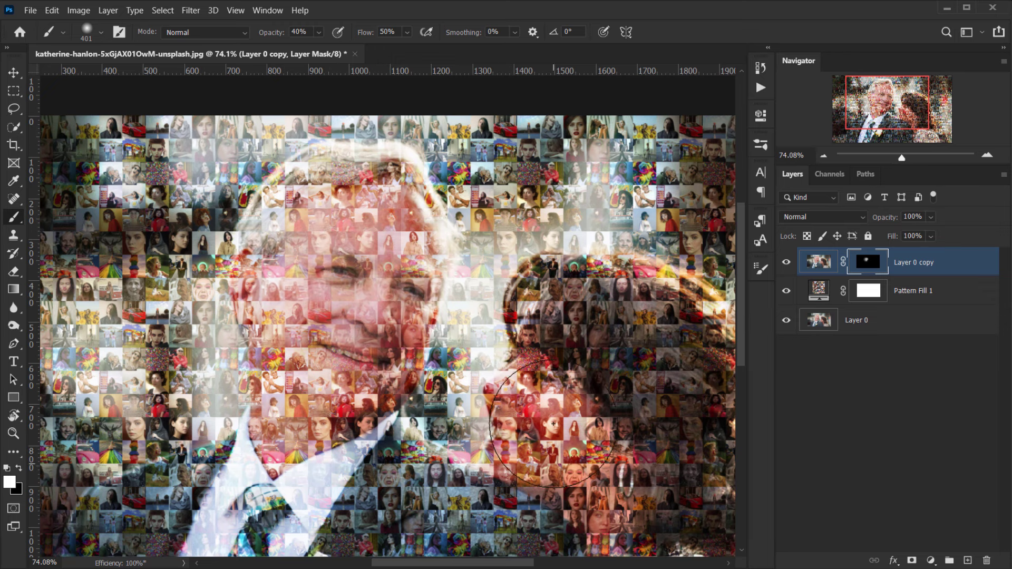
click(530, 409)
mouse_move(530, 408)
mouse_down()
mouse_move(531, 388)
mouse_move(513, 452)
mouse_move(505, 418)
mouse_move(559, 384)
mouse_up()
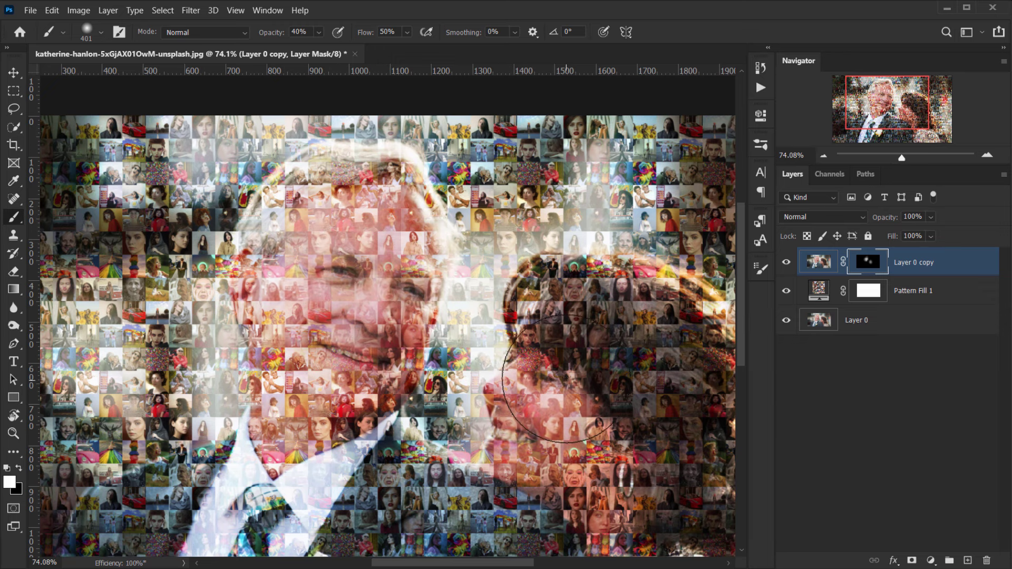
Touch up the mask around both faces with black and white strokes and resize the soft brush to 281 px.
scroll(576, 414, down, 3)
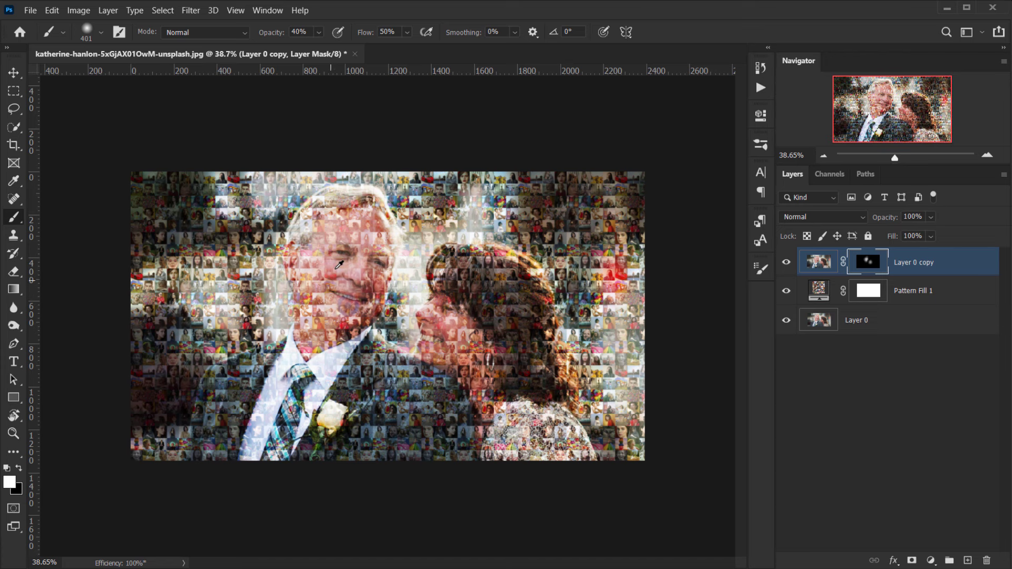
scroll(342, 295, up, 3)
key(x)
mouse_move(293, 254)
mouse_down()
mouse_move(318, 331)
mouse_move(329, 309)
mouse_move(341, 315)
mouse_move(401, 296)
mouse_up()
key(x)
scroll(308, 301, down, 1)
mouse_move(490, 321)
mouse_down()
mouse_move(475, 342)
mouse_move(453, 337)
mouse_move(491, 320)
mouse_up()
scroll(337, 238, up, 4)
alt+right_click(350, 248)
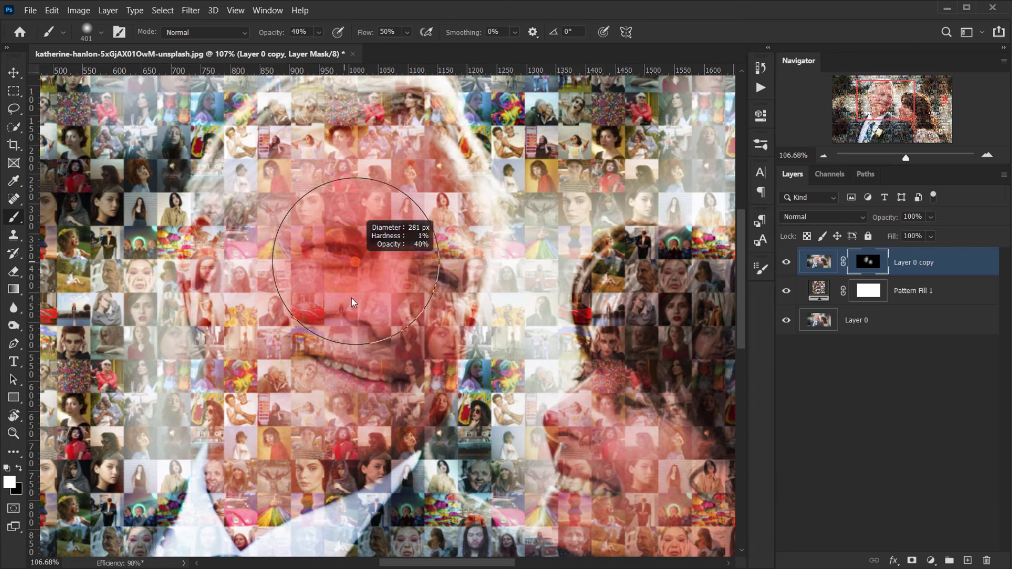
Inspect the revealed faces up close and from afar, and compare the image with the portrait copy hidden and shown.
scroll(400, 310, up, 1)
scroll(400, 310, down, 4)
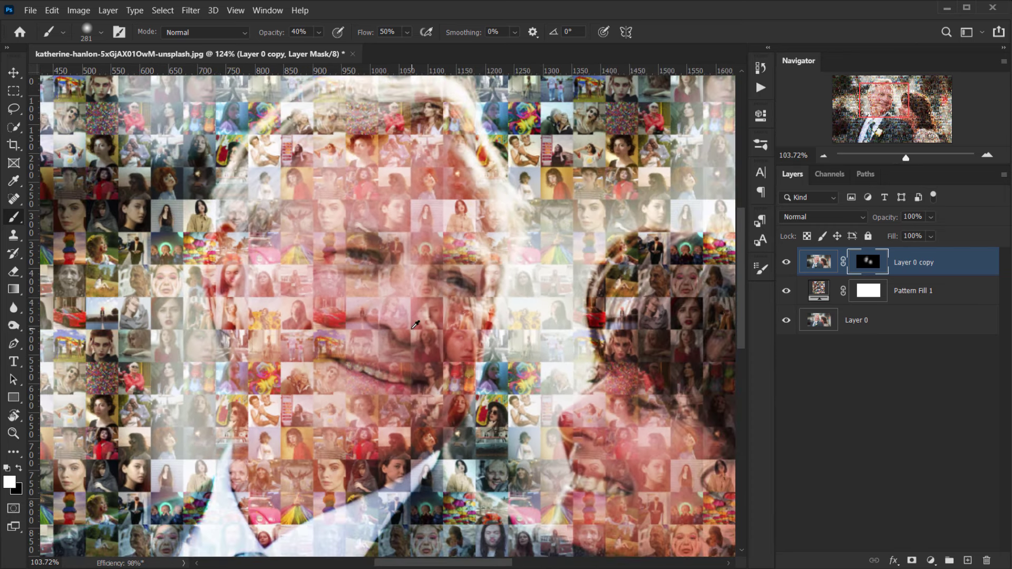
scroll(415, 313, down, 1)
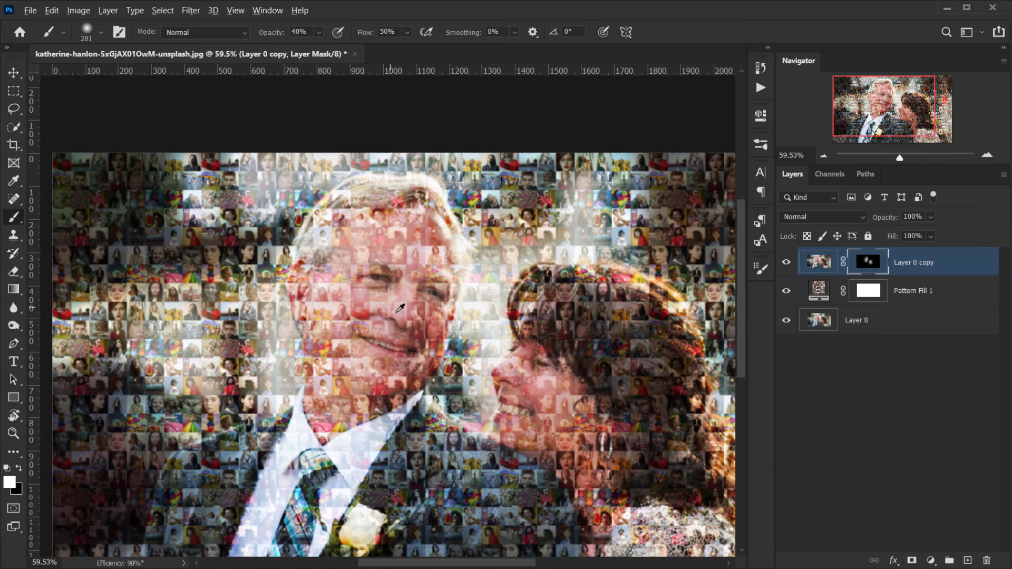
scroll(400, 307, down, 4)
scroll(327, 310, up, 4)
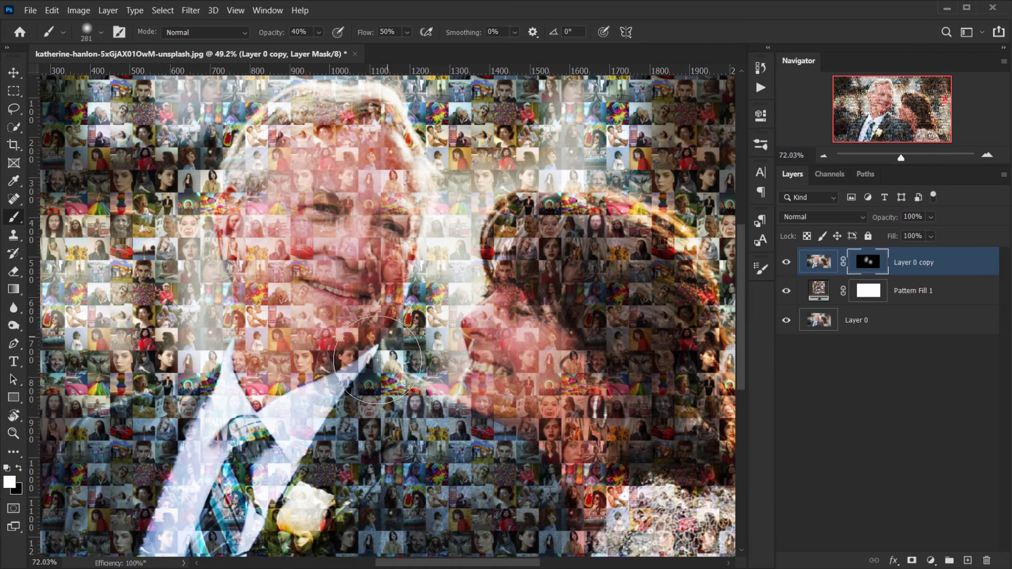
scroll(398, 367, down, 2)
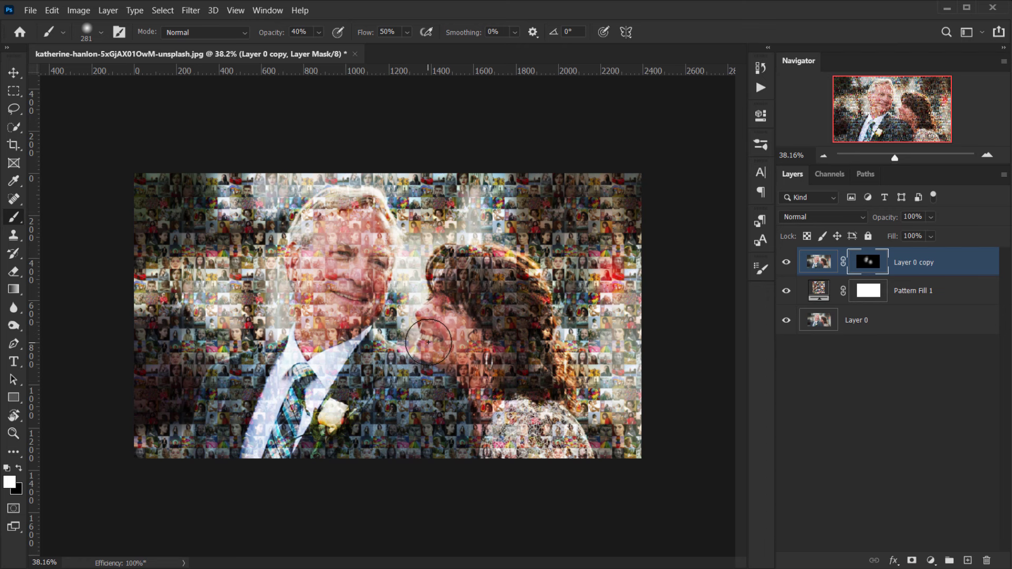
scroll(400, 327, up, 1)
click(787, 263)
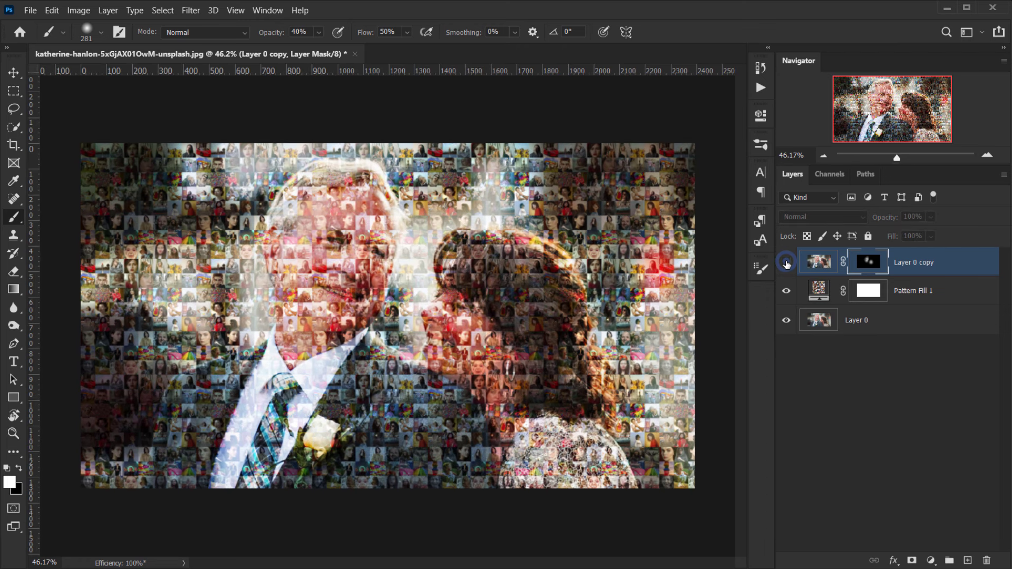
click(787, 262)
Lower the portrait copy layer's opacity to 69% and check how the faces blend with the tiles.
drag(893, 218, 884, 220)
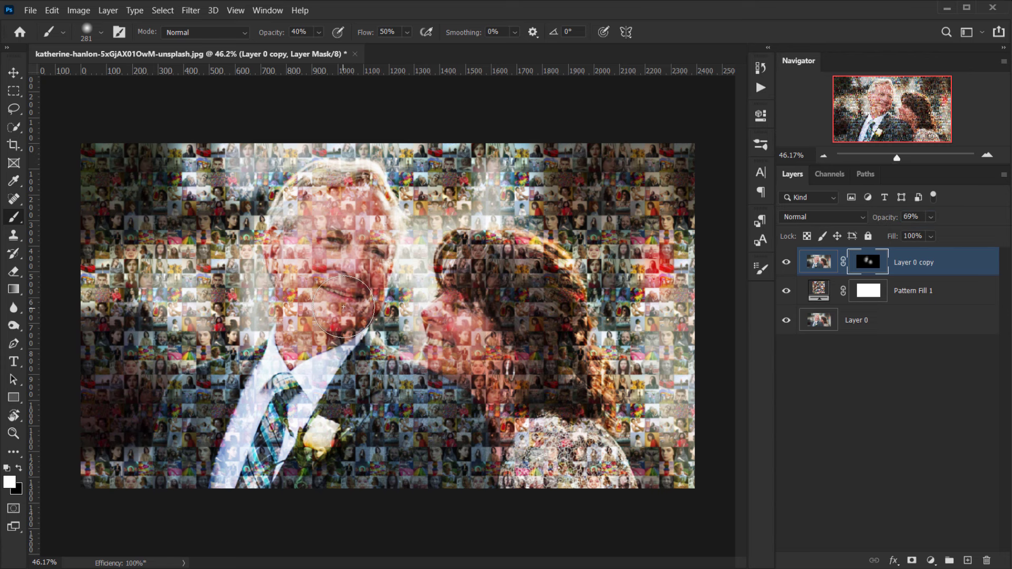
scroll(413, 296, up, 2)
scroll(348, 305, down, 3)
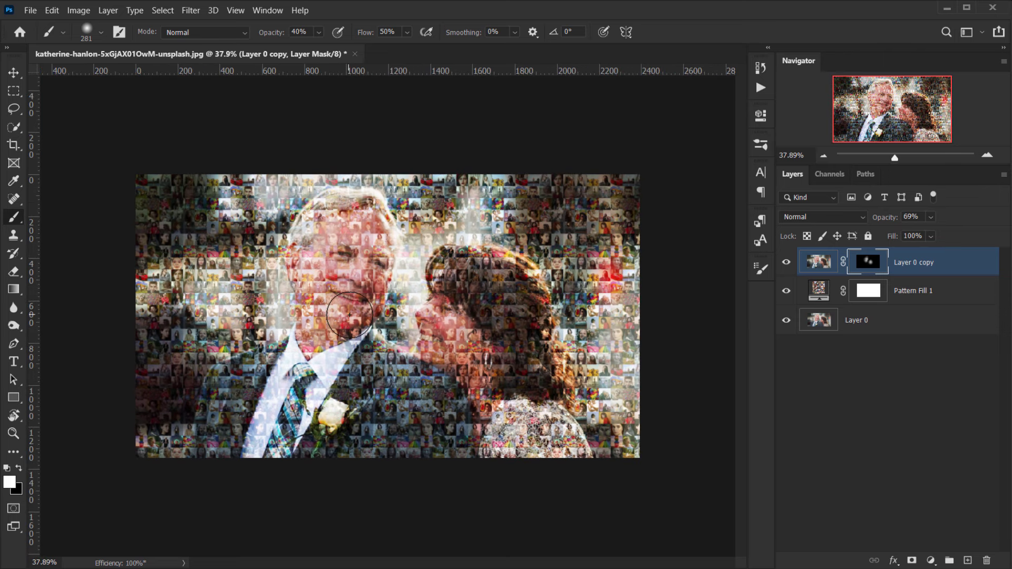
scroll(324, 275, up, 3)
scroll(325, 274, up, 1)
scroll(324, 274, down, 3)
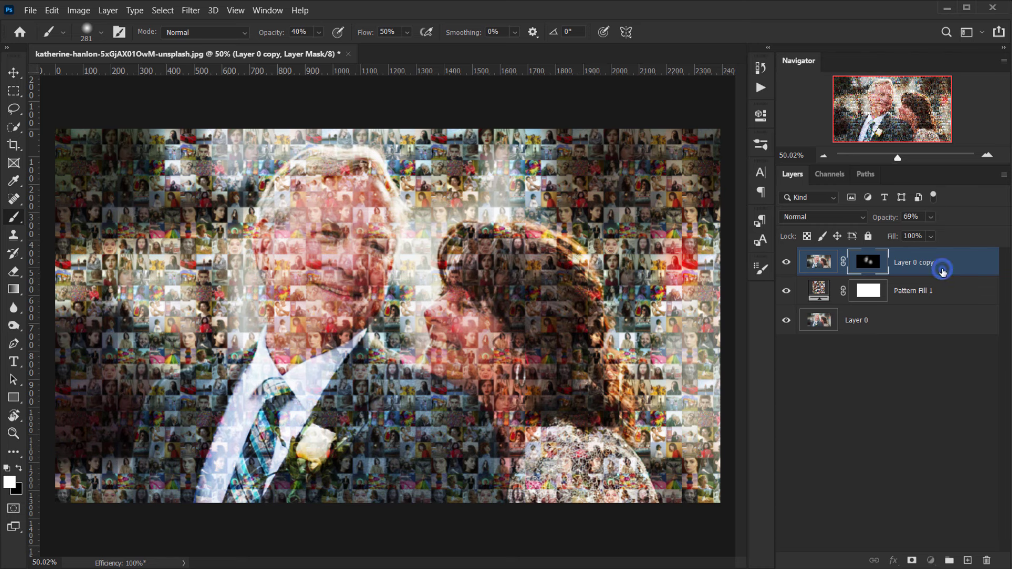
Add a Levels adjustment layer above the portrait copy and set the red channel's output levels to 13 and 246.
click(818, 261)
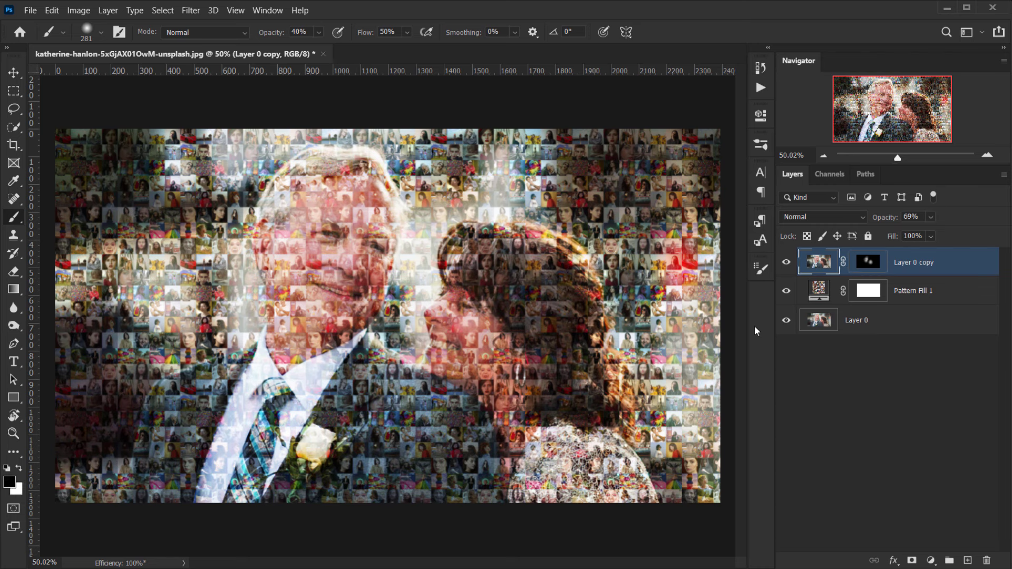
click(931, 560)
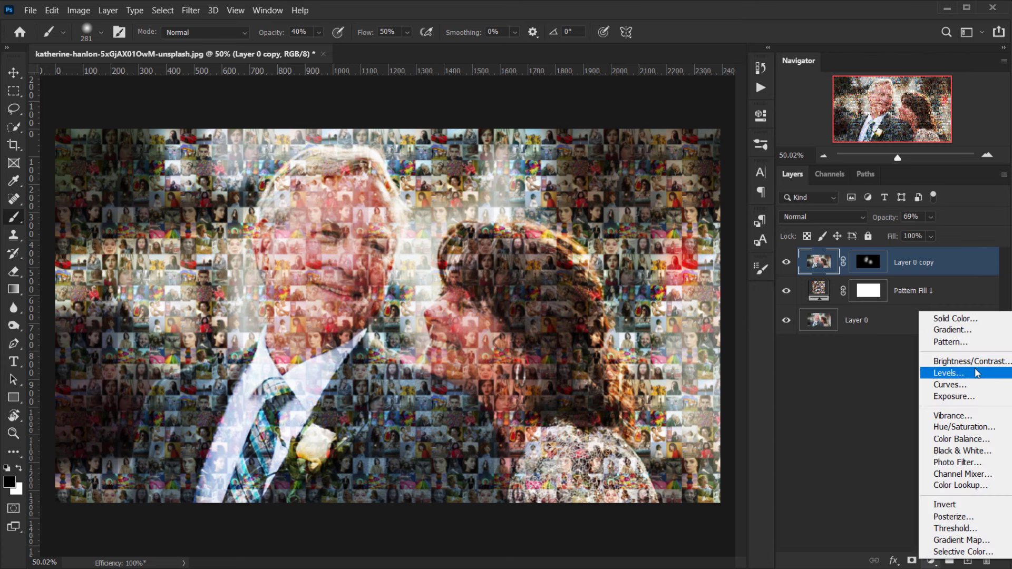
click(944, 373)
click(631, 182)
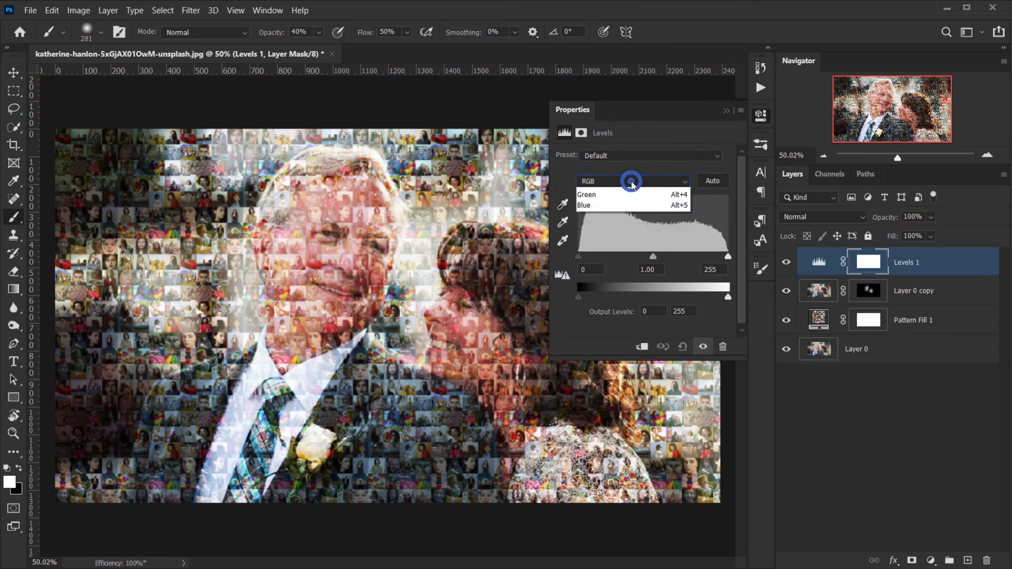
click(626, 202)
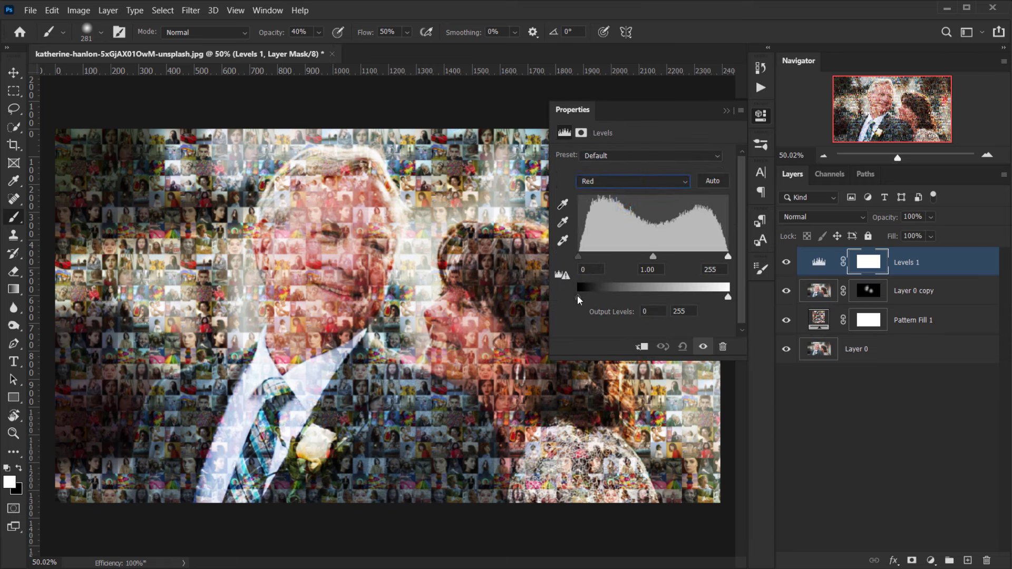
drag(577, 295, 588, 299)
drag(728, 296, 718, 298)
Narrow the blue channel's output levels slightly from both ends and close the Levels settings.
click(634, 181)
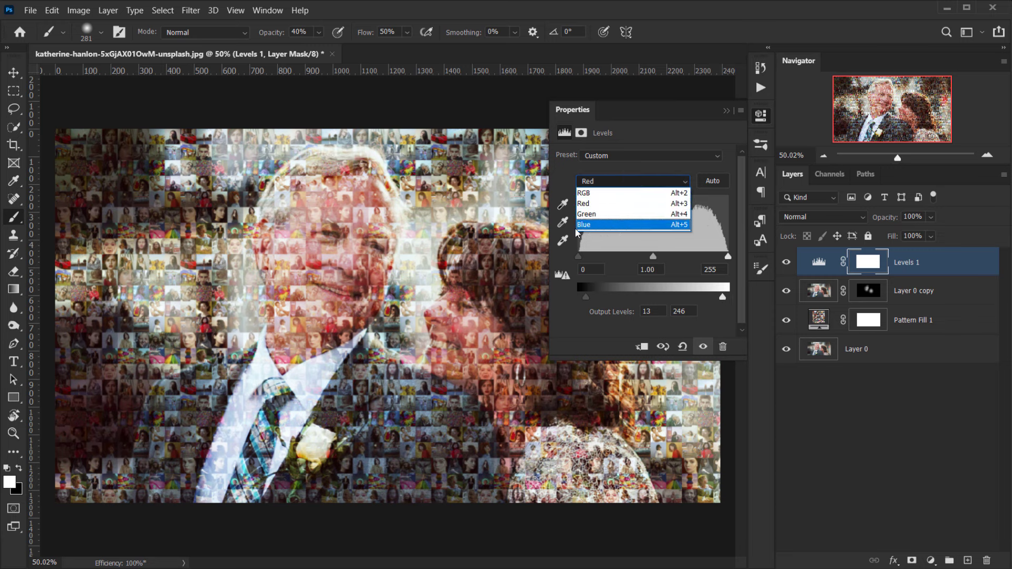
click(599, 226)
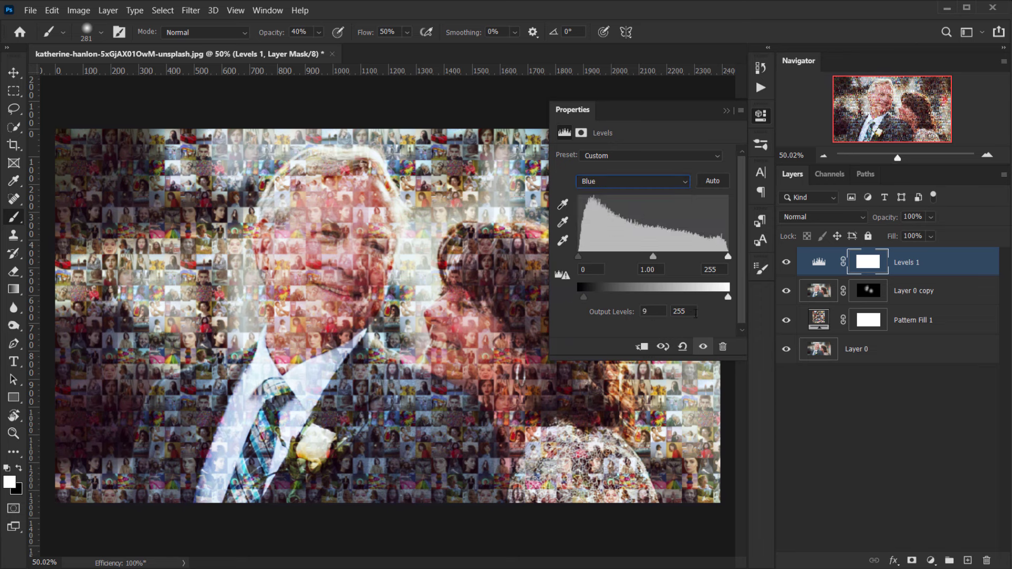
drag(728, 300, 723, 303)
drag(583, 297, 587, 298)
click(727, 110)
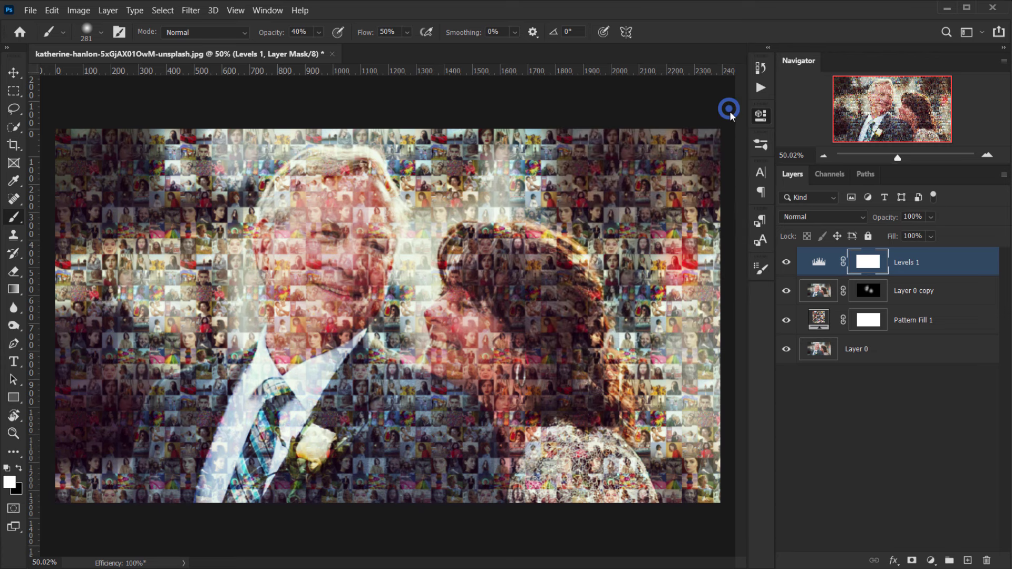
Check the Levels adjustment's effect and examine the finished photo mosaic both up close and as a whole.
click(786, 263)
scroll(387, 325, down, 3)
scroll(384, 324, up, 10)
scroll(278, 276, down, 5)
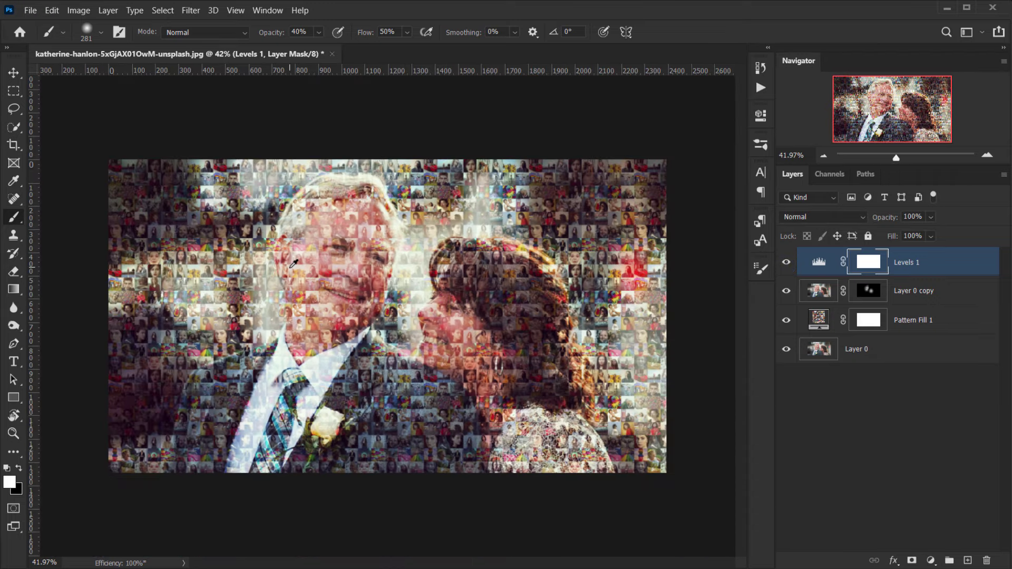
scroll(293, 263, up, 4)
scroll(294, 362, down, 4)
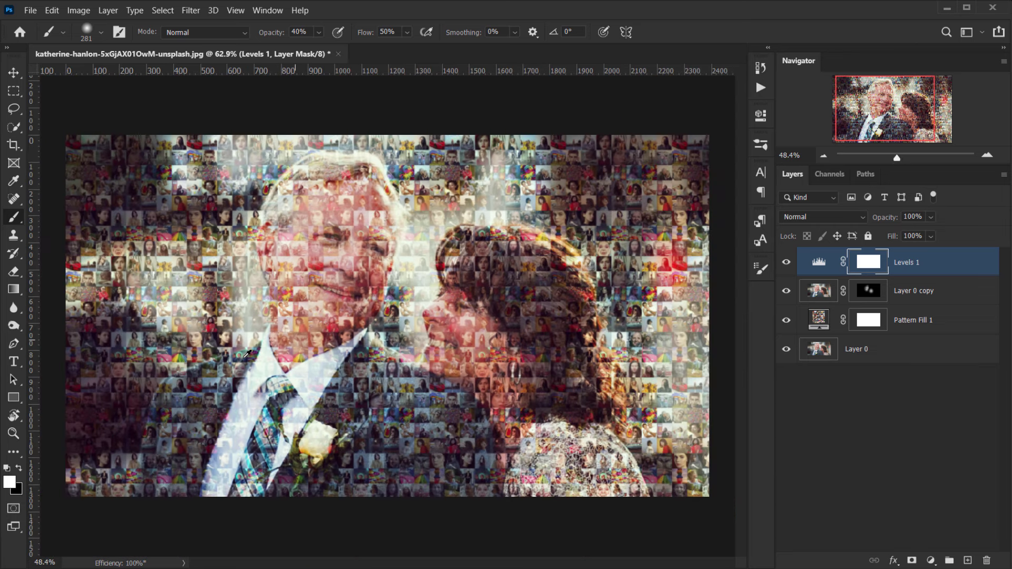
scroll(294, 361, up, 1)
scroll(294, 362, down, 1)
scroll(294, 362, up, 3)
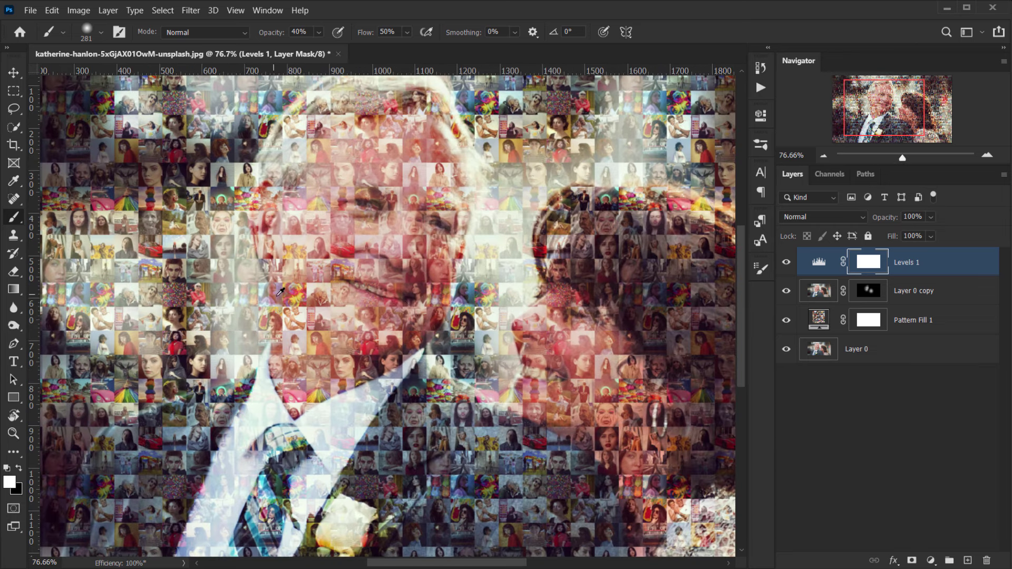
Reduce the pattern fill's scale to 25% so the photo tiles get smaller.
scroll(295, 362, down, 3)
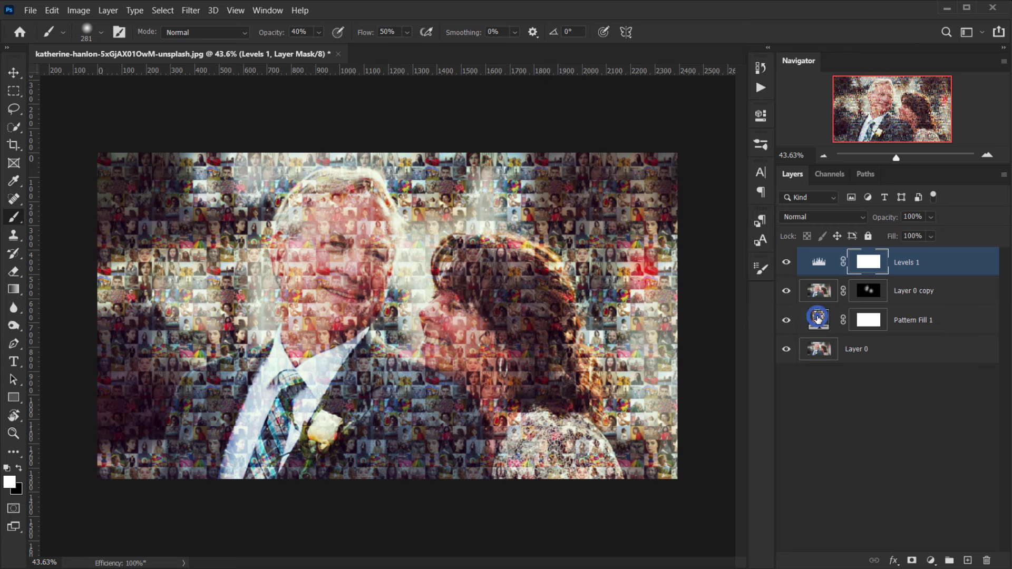
double_click(819, 319)
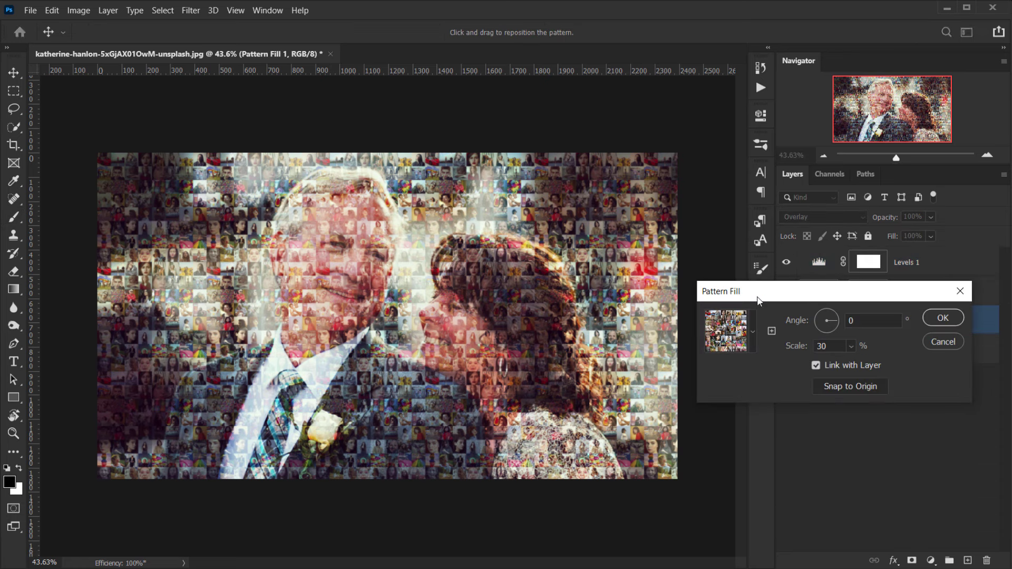
click(944, 342)
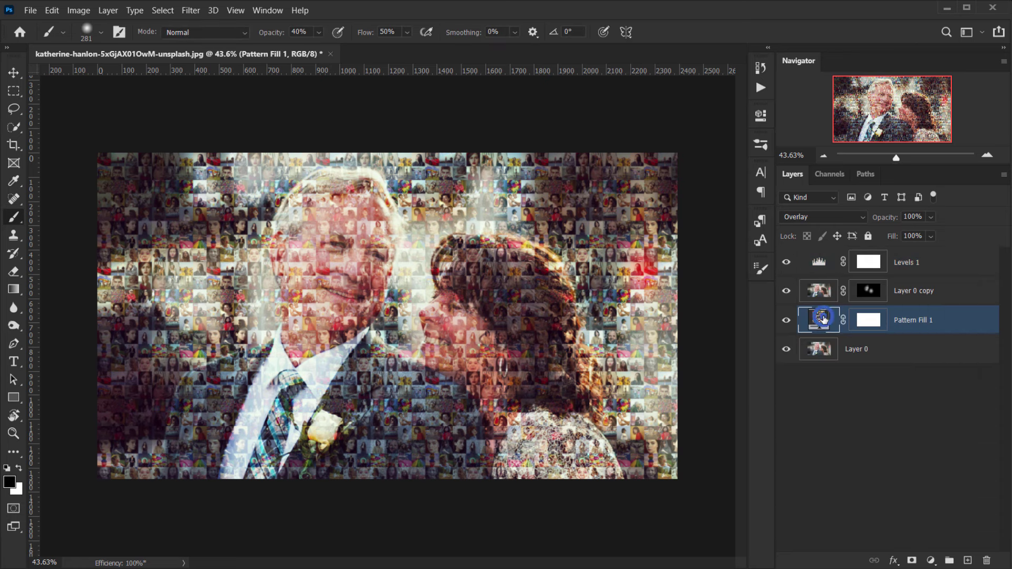
double_click(819, 320)
mouse_move(808, 350)
mouse_down()
mouse_move(796, 349)
mouse_move(809, 353)
mouse_move(802, 359)
mouse_up()
click(818, 349)
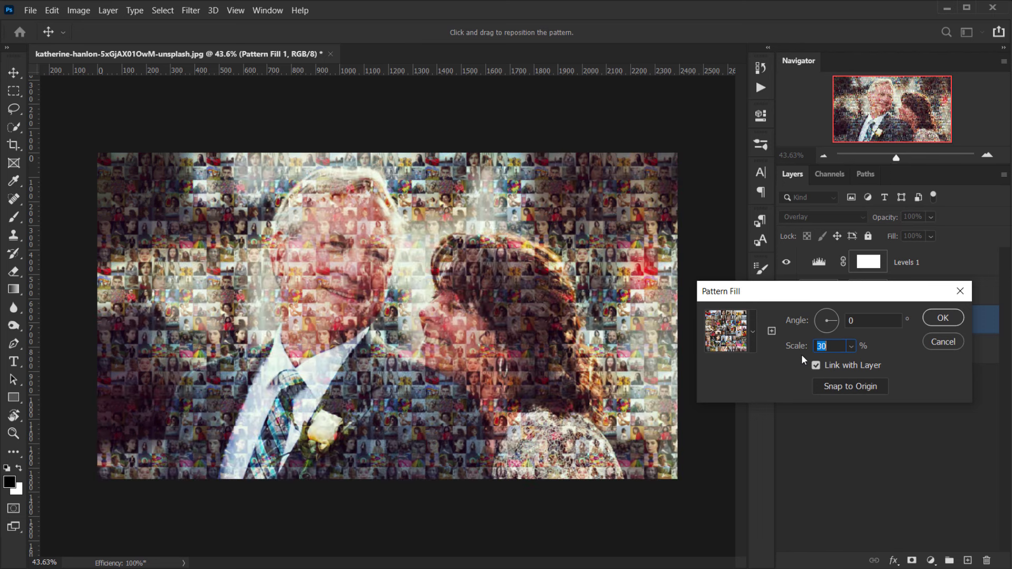
text(26)
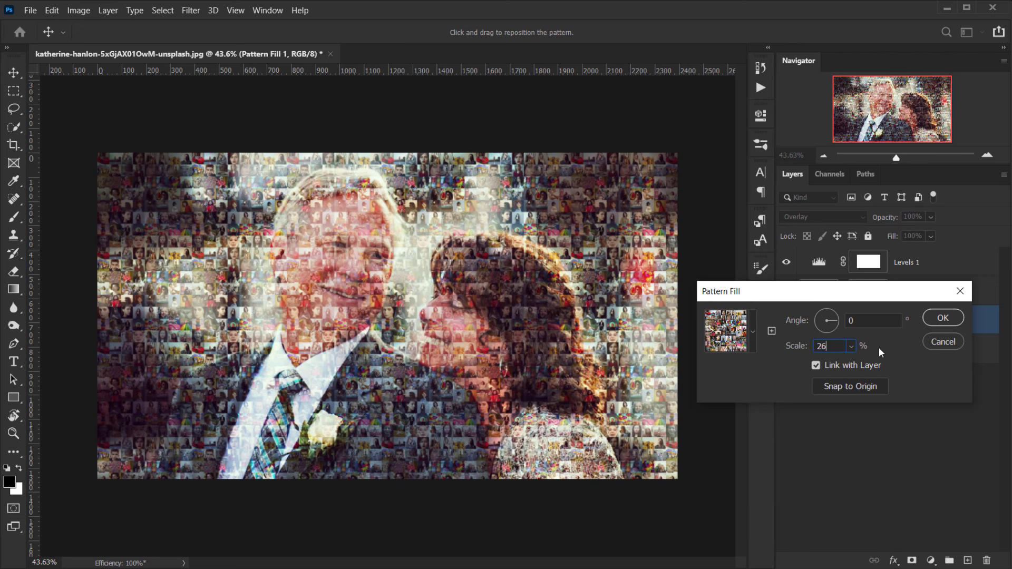
key(Up)
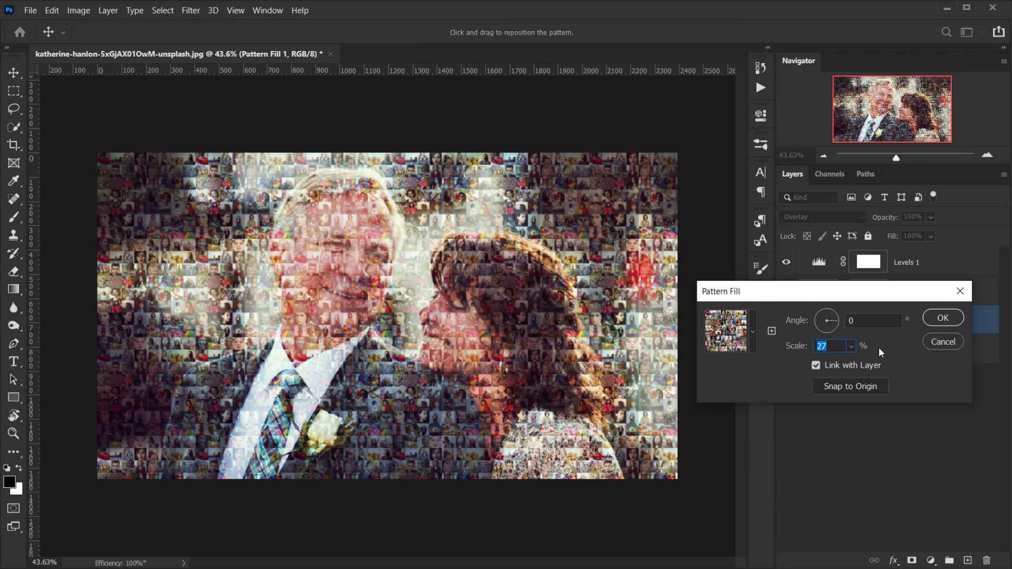
key(Down)
key(Down)
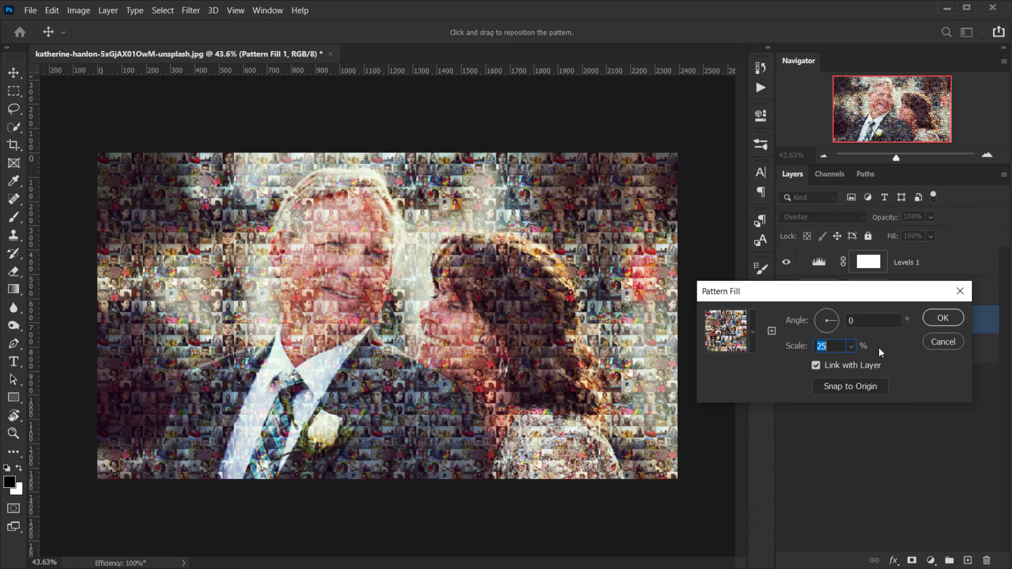
key(Return)
Examine the smaller tiles up close and compare the faces with the Layer 0 copy layer hidden and shown.
scroll(167, 235, up, 4)
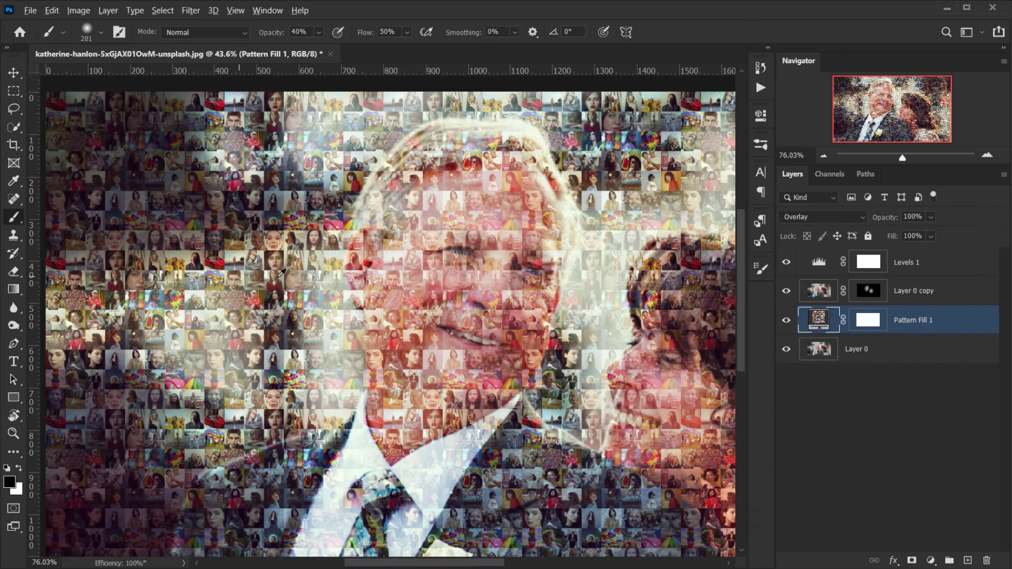
scroll(281, 273, up, 2)
drag(468, 256, 415, 271)
scroll(481, 299, down, 5)
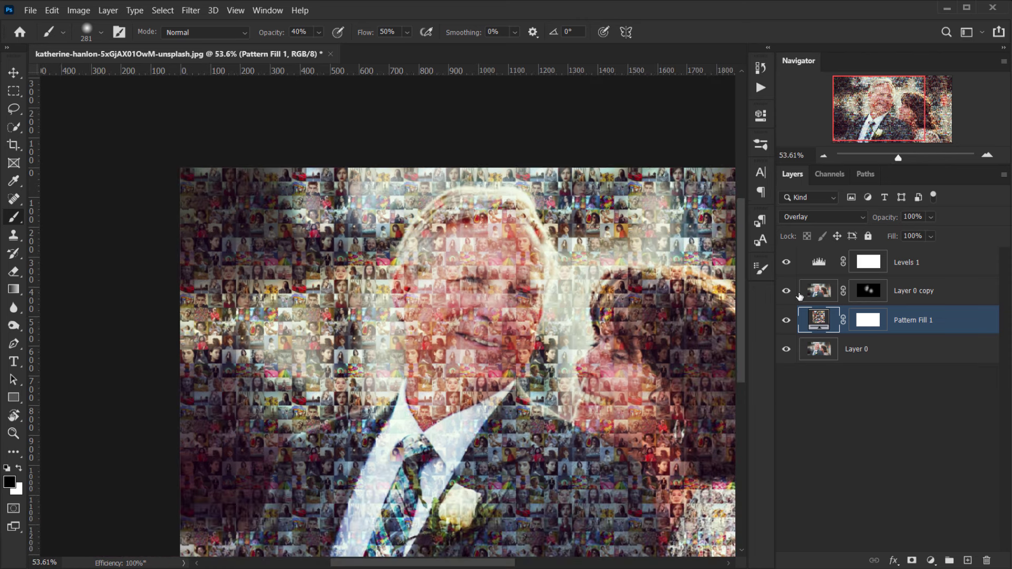
click(785, 294)
click(785, 294)
Paint white on the Layer 0 copy mask to strengthen the man's facial features, using a 74-pixel brush around his eyes, and the woman's eye.
click(862, 293)
scroll(511, 330, up, 6)
drag(504, 327, 467, 366)
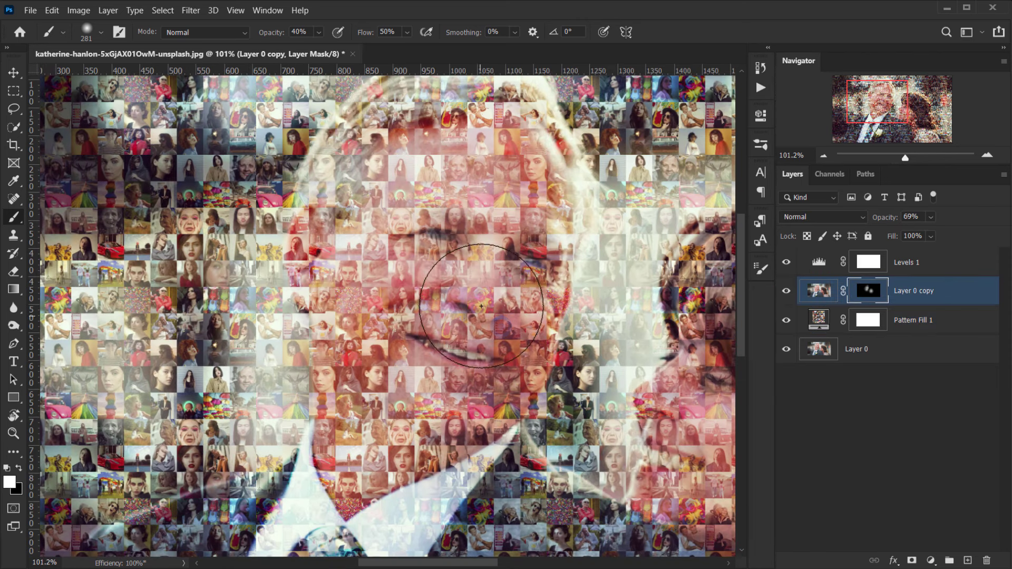
drag(482, 306, 477, 329)
drag(485, 299, 479, 299)
click(374, 293)
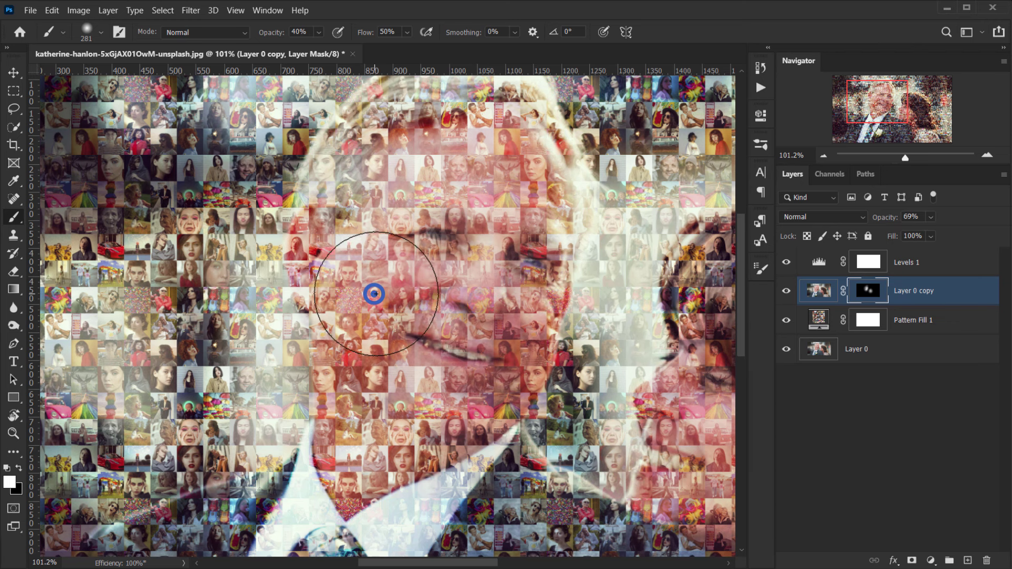
click(427, 215)
mouse_move(434, 248)
mouse_down()
mouse_move(388, 248)
mouse_move(443, 241)
mouse_up()
click(443, 235)
drag(529, 261, 537, 263)
scroll(525, 305, down, 8)
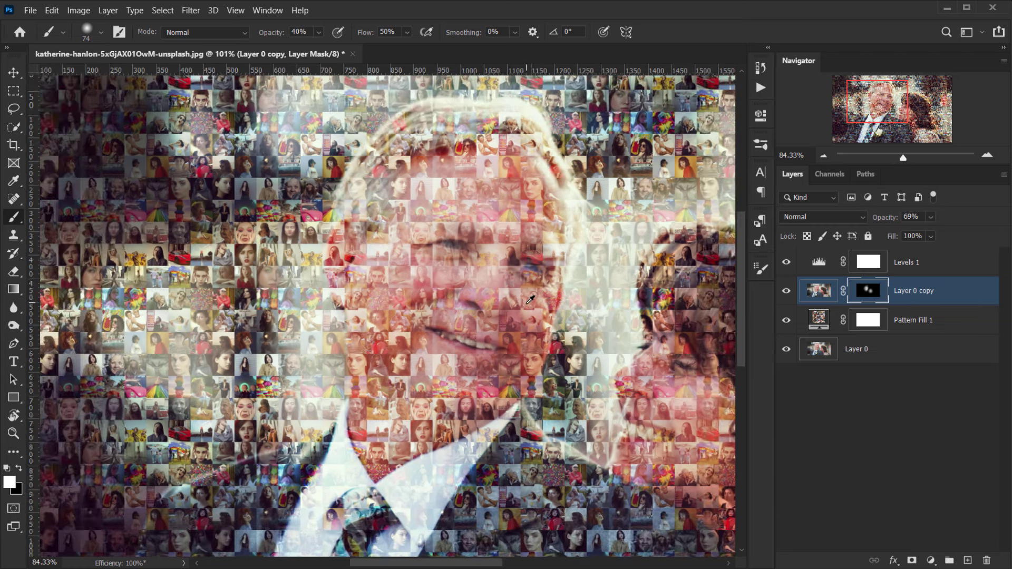
click(452, 302)
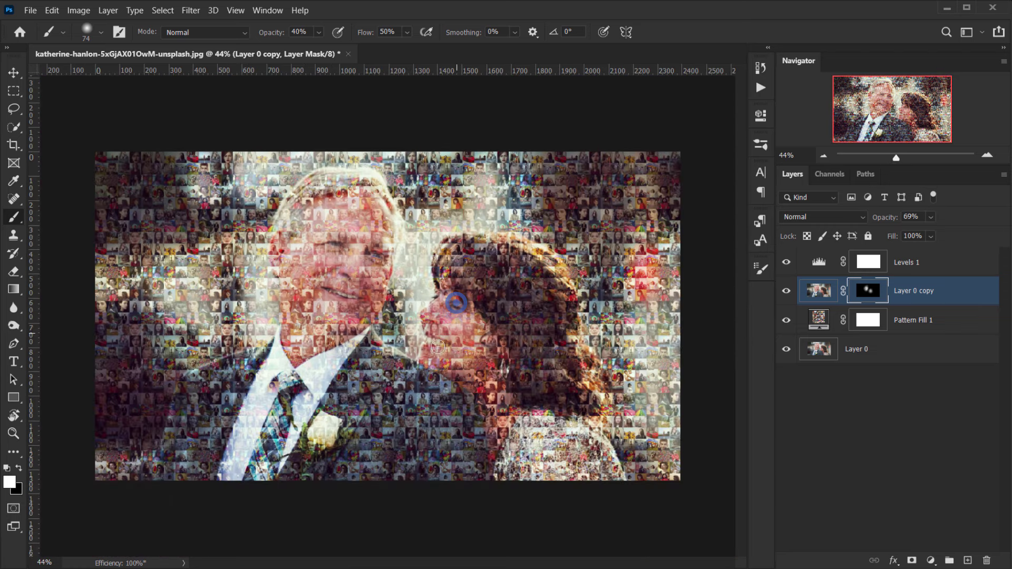
Inspect how the retouched faces blend with the tiles, both up close and across the whole image.
scroll(448, 305, up, 5)
scroll(439, 354, down, 6)
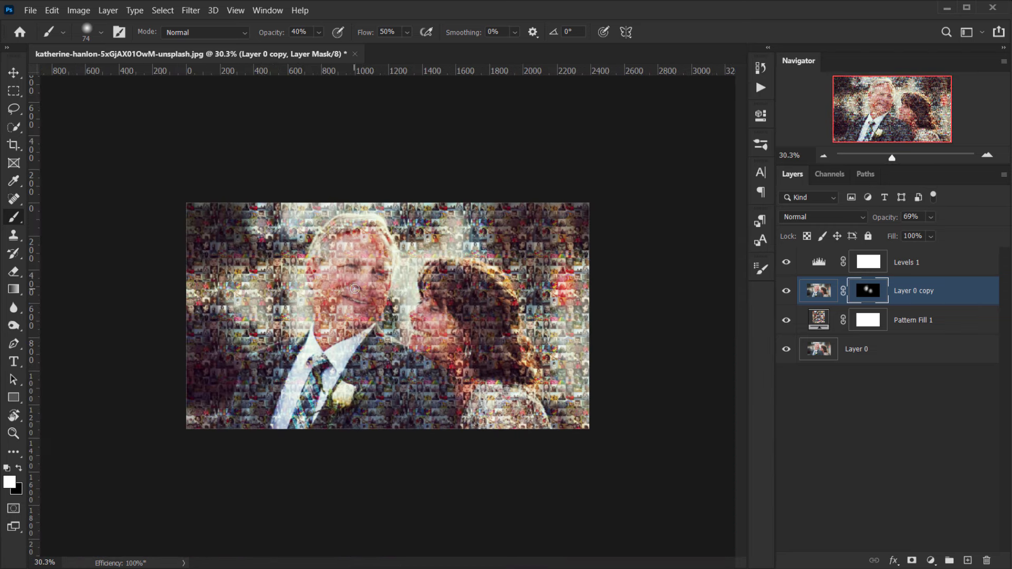
scroll(308, 311, up, 3)
scroll(309, 311, up, 3)
scroll(316, 311, down, 4)
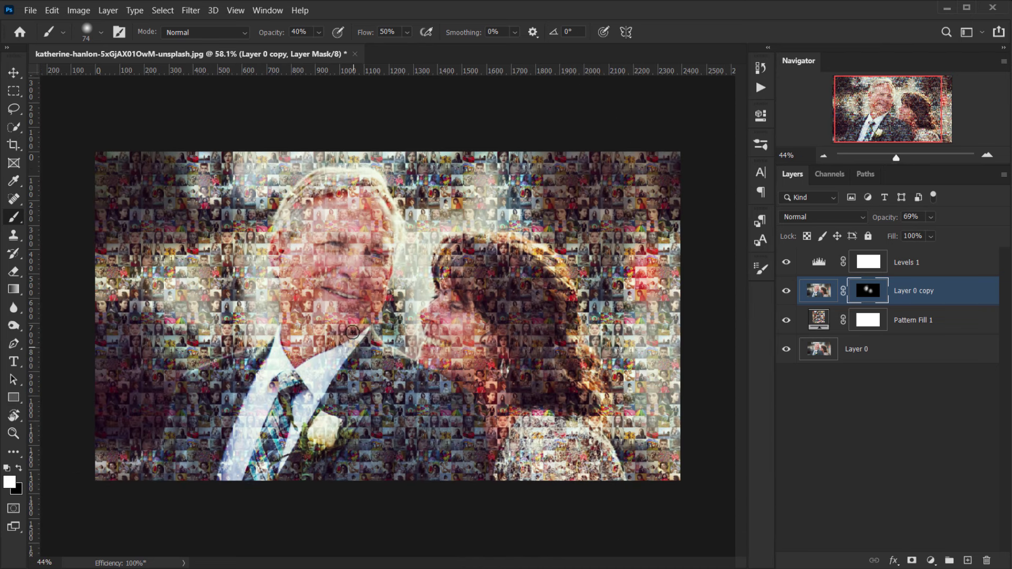
click(819, 291)
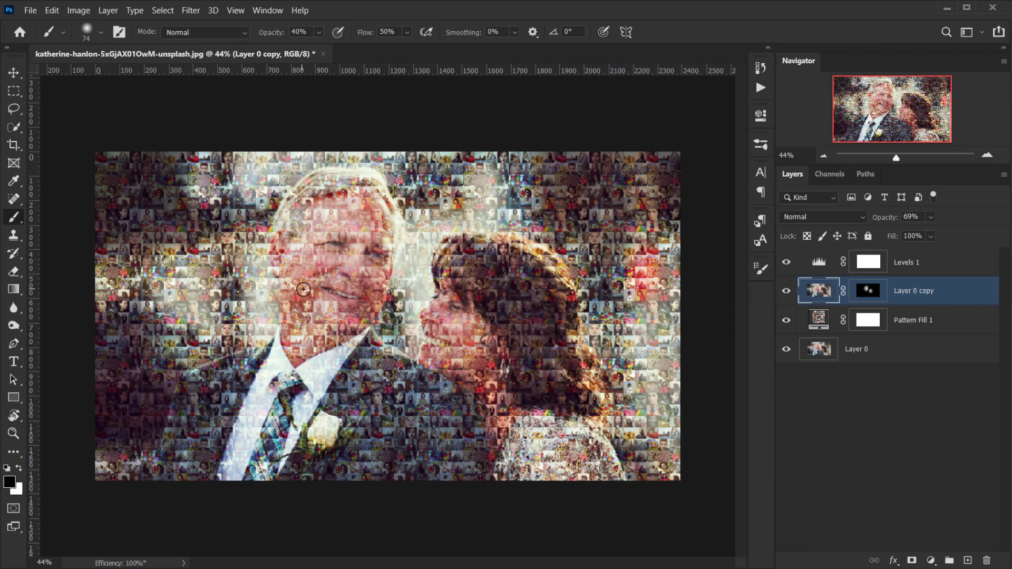
scroll(337, 290, up, 3)
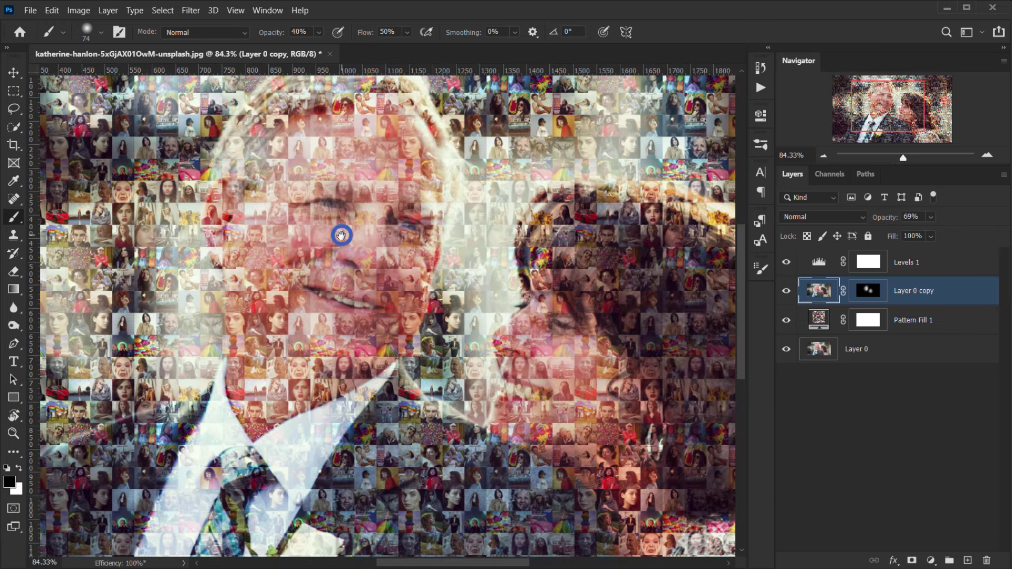
scroll(340, 253, down, 3)
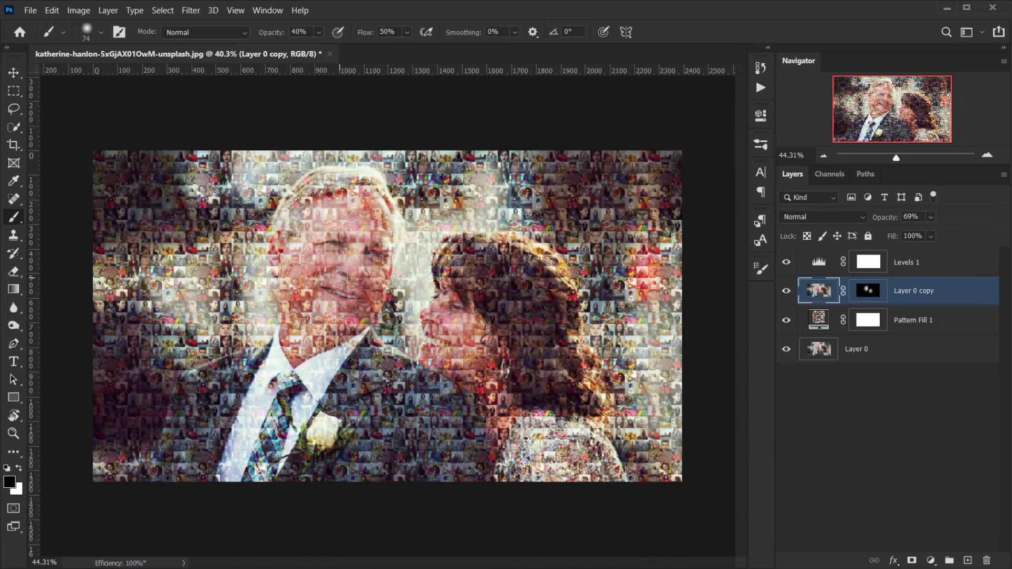
scroll(340, 278, up, 3)
Duplicate Layer 0, move the duplicate directly below the Levels 1 layer and rename it BW.
click(931, 322)
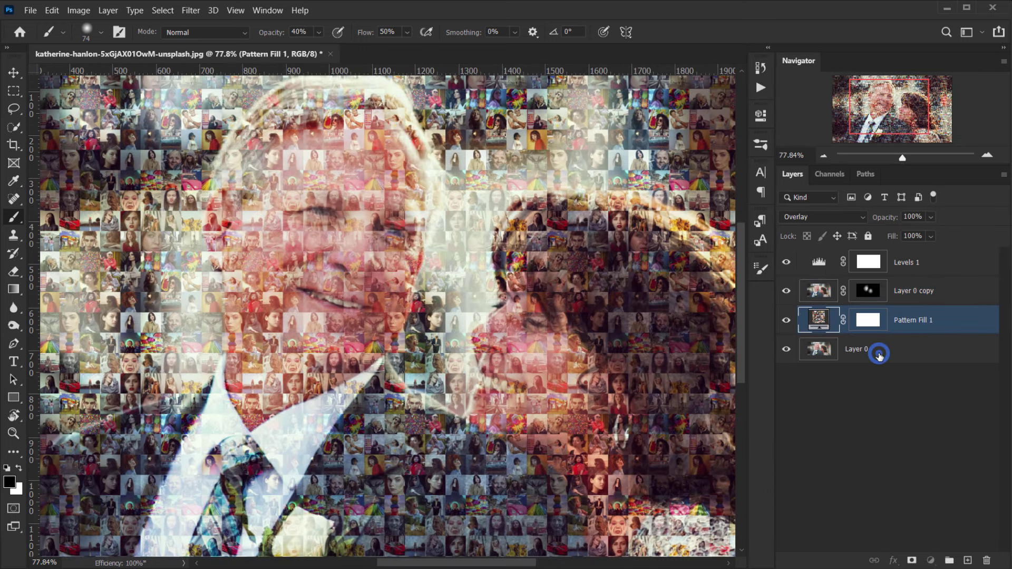
click(876, 355)
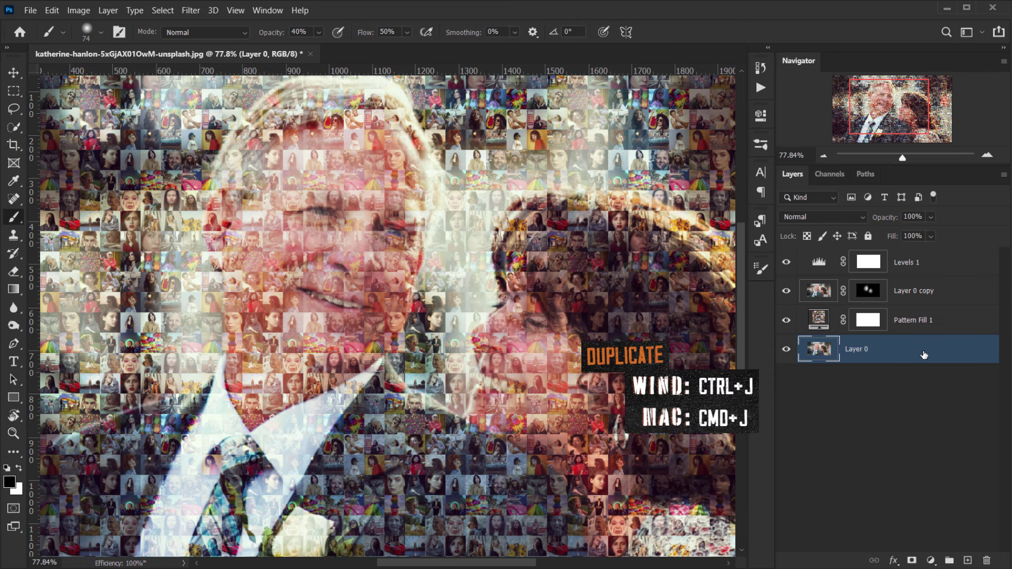
key(ctrl+j)
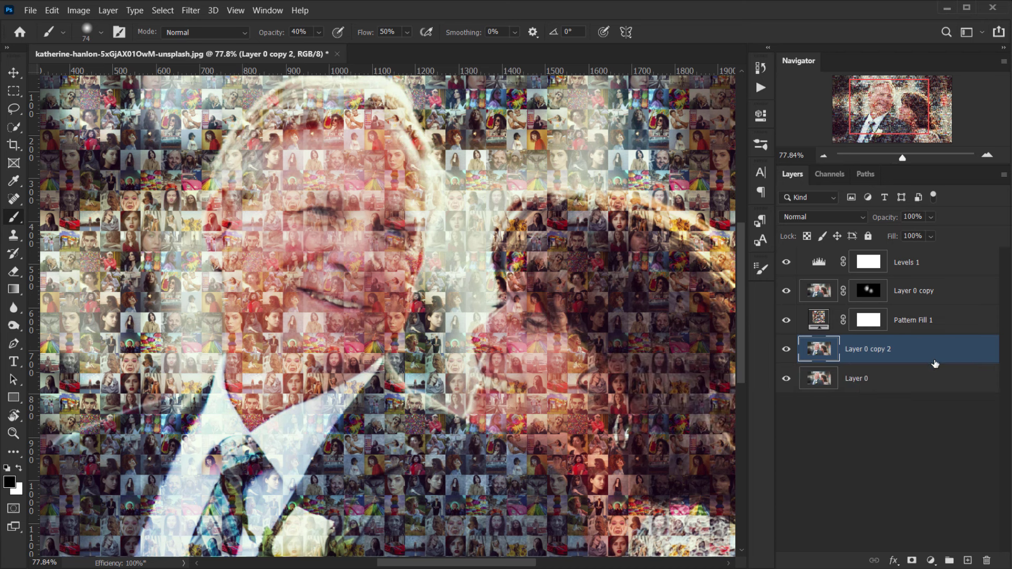
drag(870, 349, 853, 291)
double_click(865, 291)
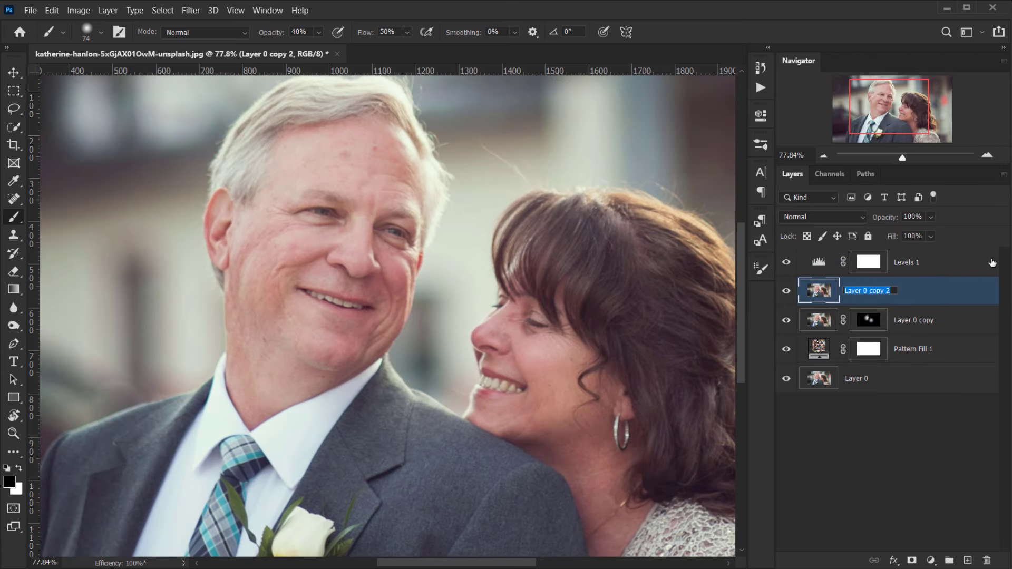
text(BW)
key(Return)
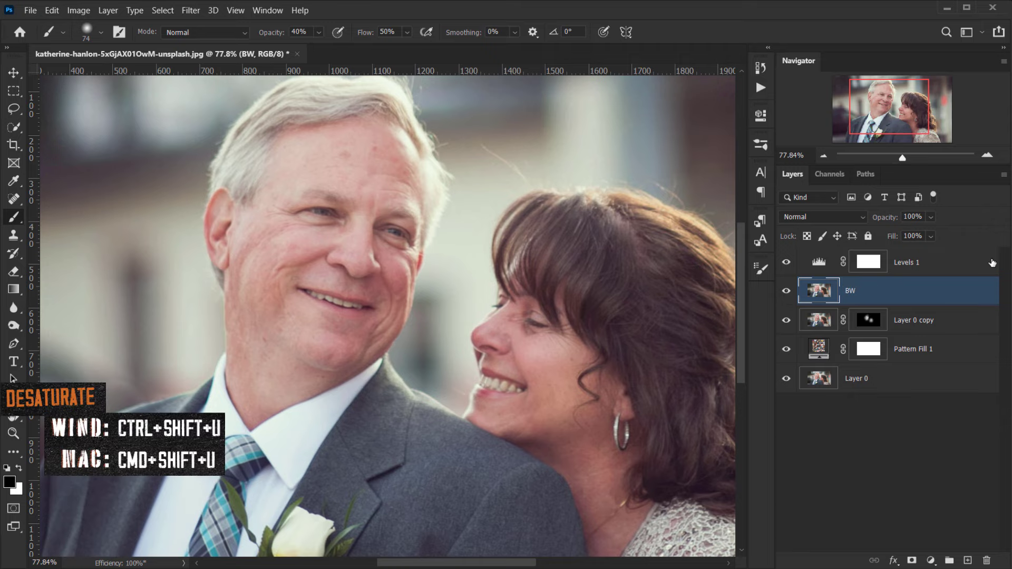
Desaturate the BW layer and set its blend mode to Soft Light.
key(ctrl+shift+u)
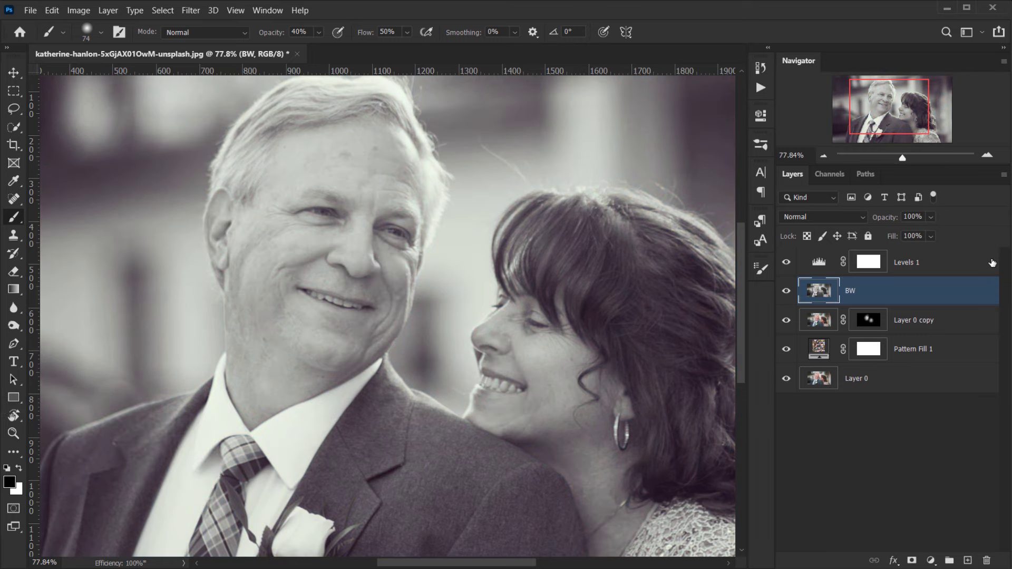
scroll(481, 318, down, 4)
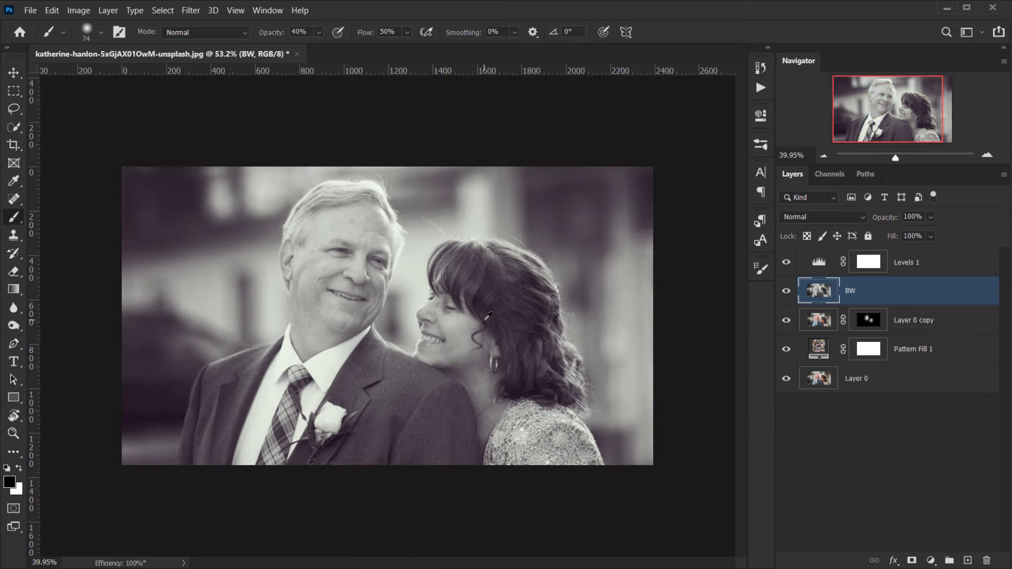
scroll(443, 329, up, 4)
scroll(442, 329, down, 4)
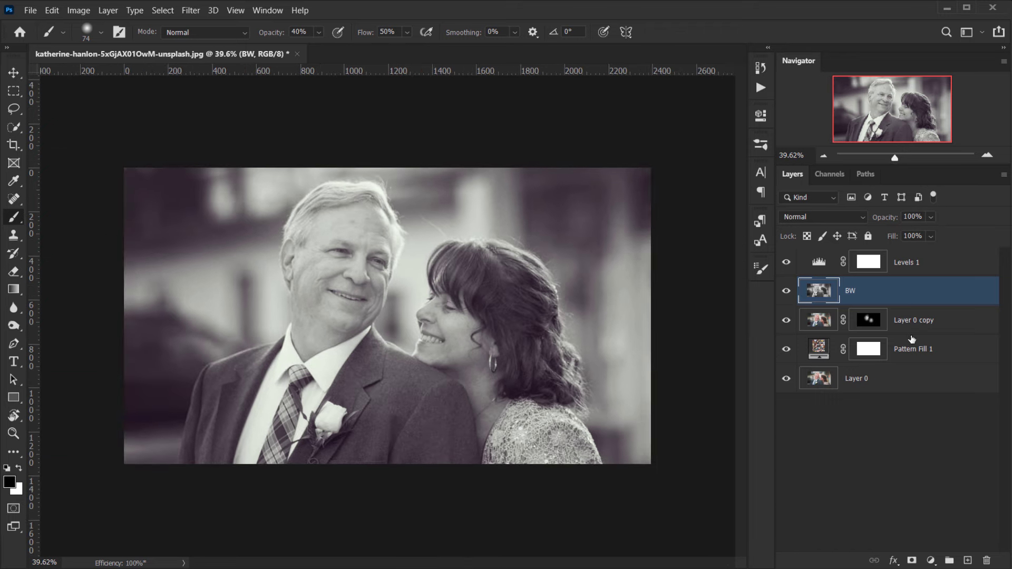
click(821, 217)
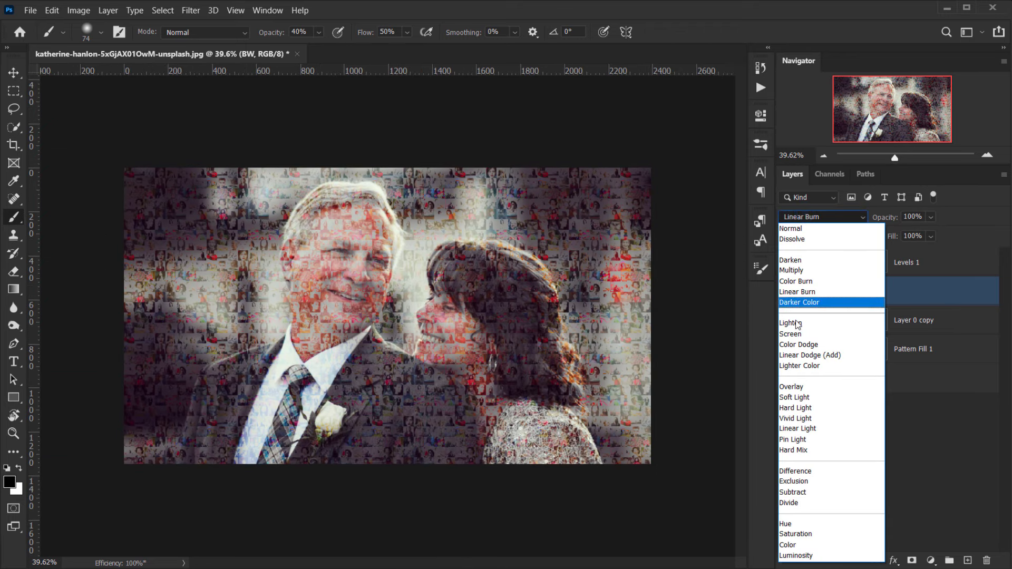
click(806, 398)
scroll(318, 316, up, 5)
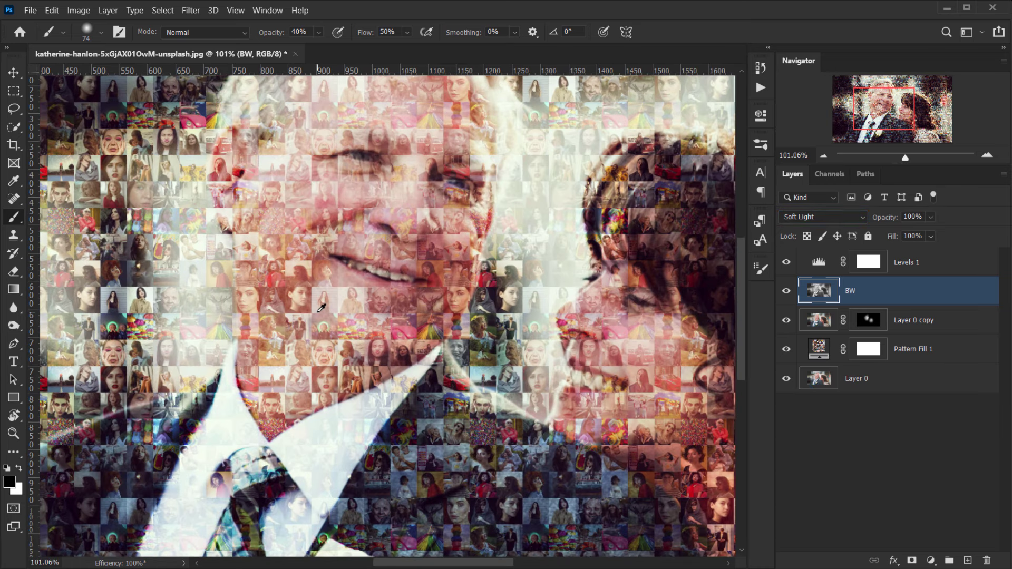
scroll(318, 317, down, 3)
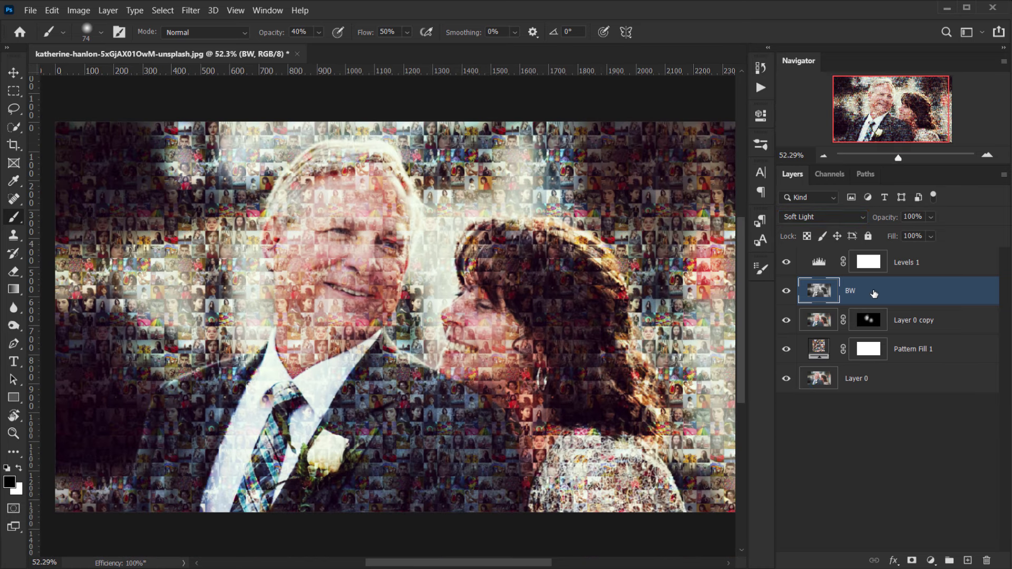
Split the BW layer's This Layer shadow slider in Blend If to 0 / 120 and compare the mosaic with the layer hidden and shown.
double_click(955, 296)
key(Escape)
click(894, 561)
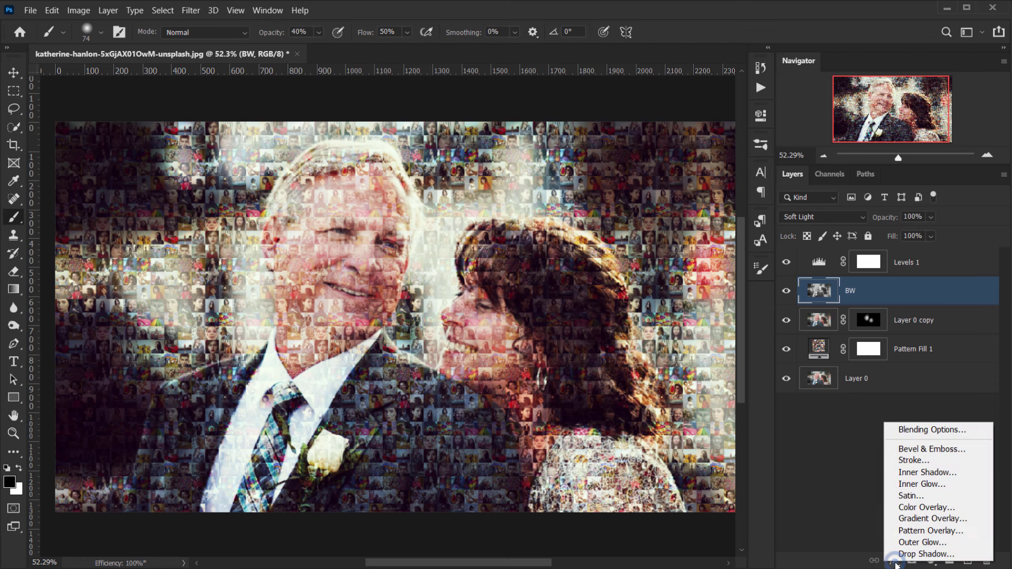
click(908, 428)
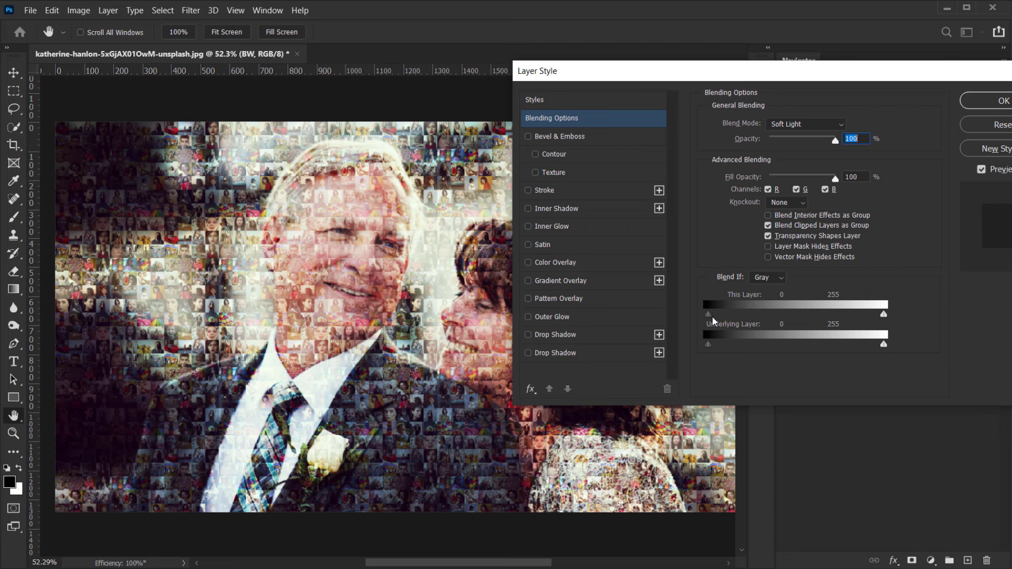
drag(737, 316, 761, 315)
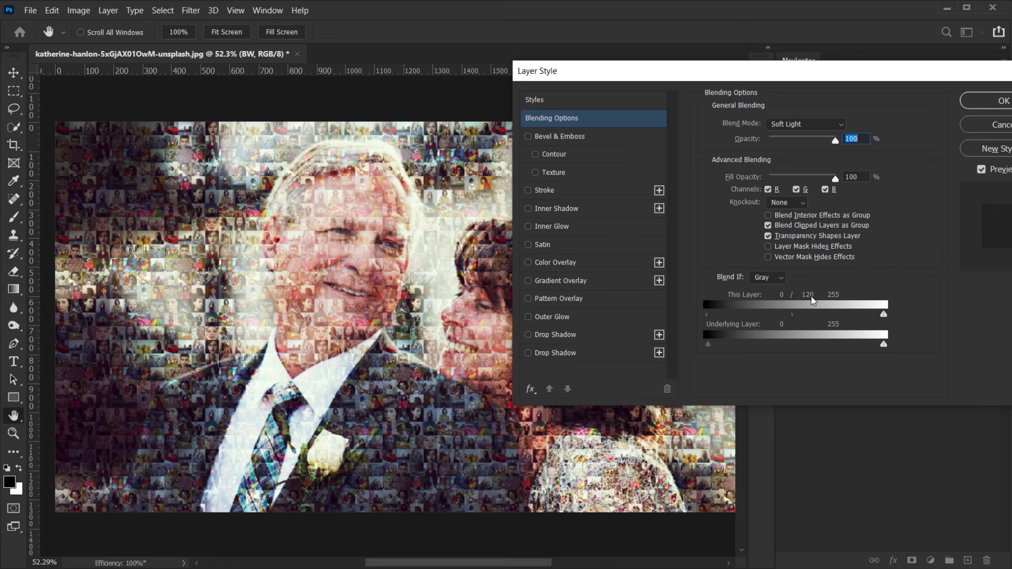
click(1002, 100)
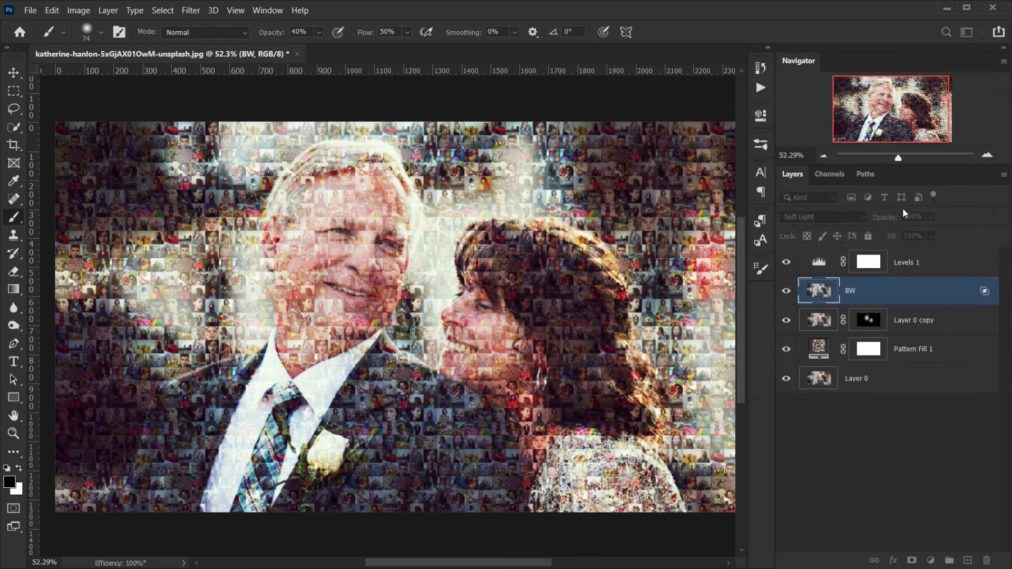
click(787, 286)
click(789, 286)
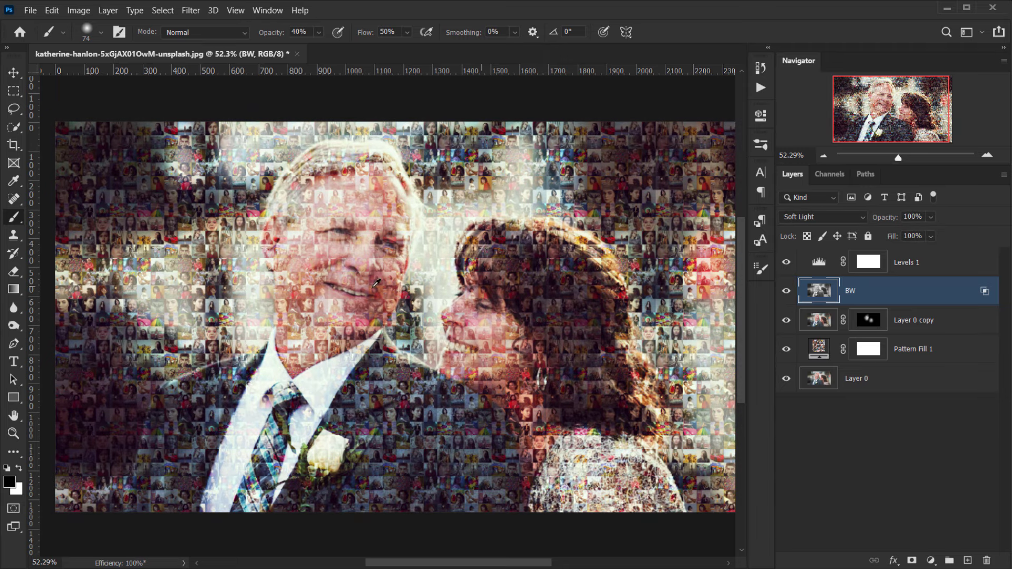
scroll(377, 284, up, 3)
scroll(348, 258, down, 4)
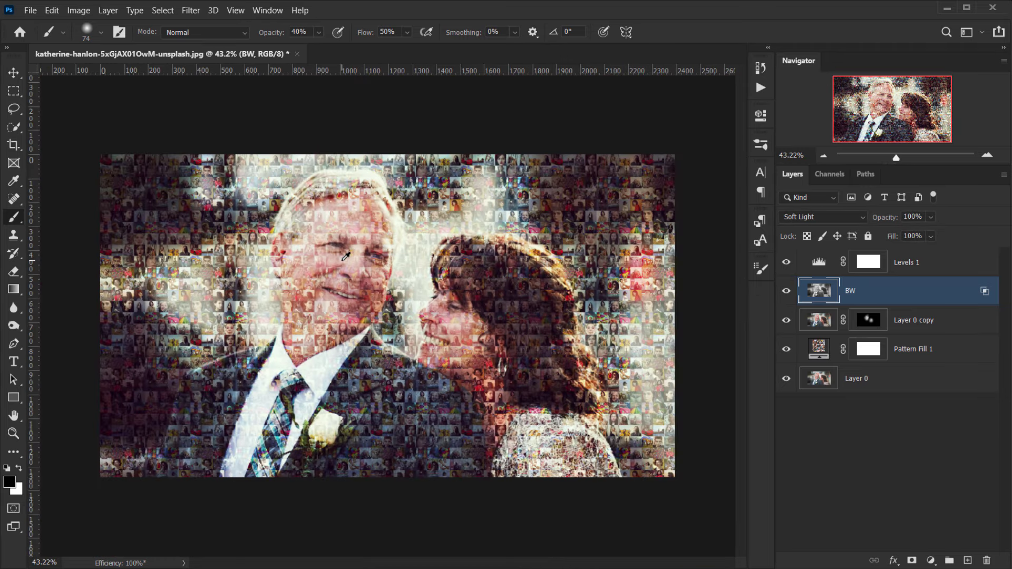
Examine the BW layer's effect on the mosaic by hiding and showing it, both across the whole image and up close.
scroll(346, 257, down, 2)
scroll(345, 264, up, 4)
scroll(345, 288, down, 3)
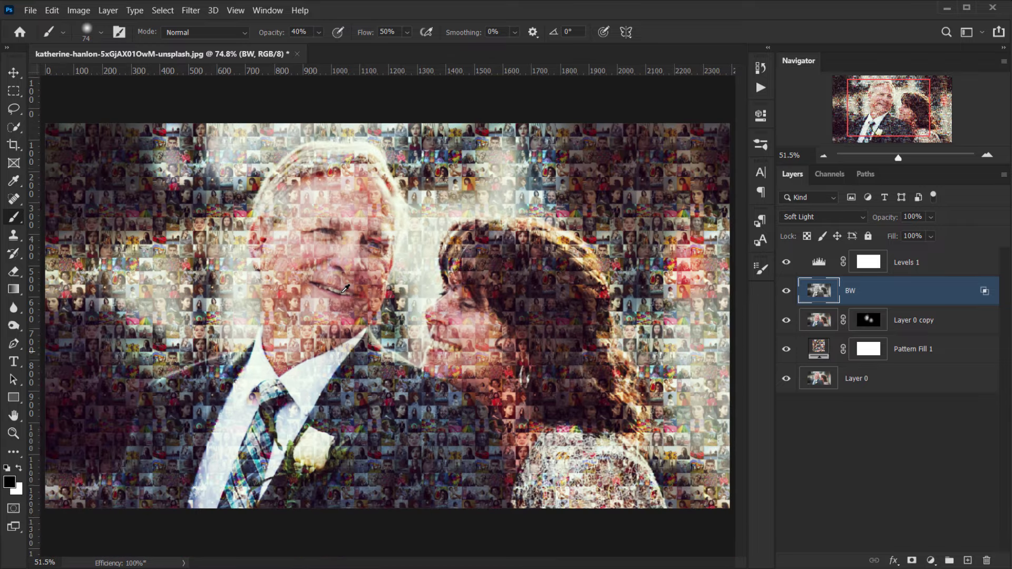
scroll(345, 289, down, 2)
click(786, 292)
click(787, 292)
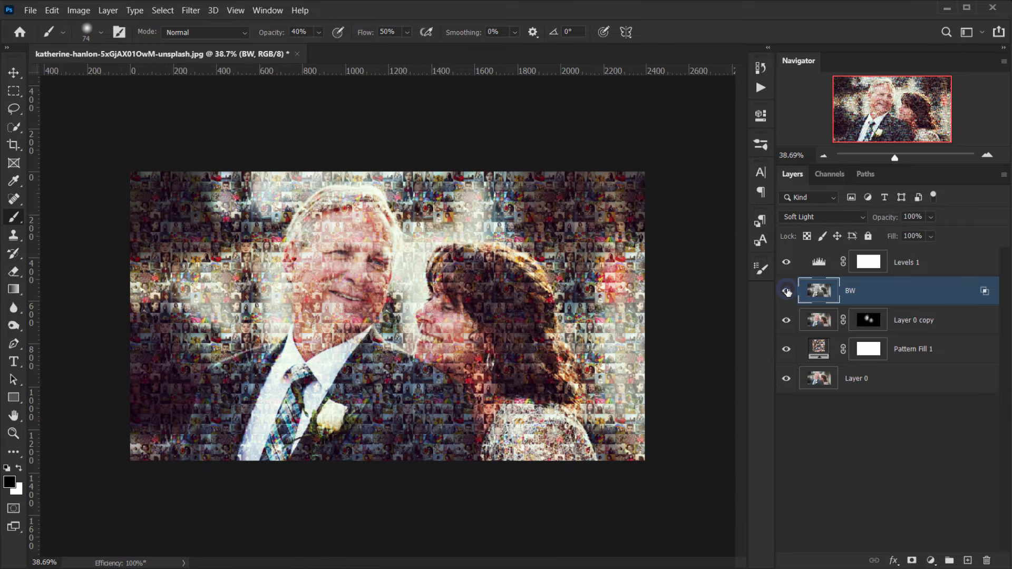
click(787, 291)
click(787, 291)
scroll(430, 314, up, 5)
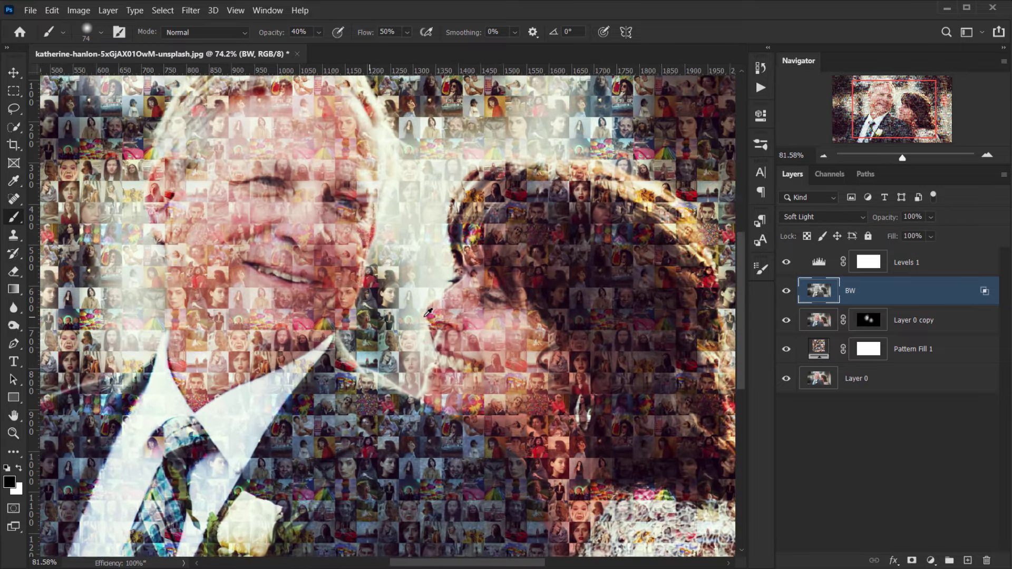
Compare the faces with the masked Layer 0 copy hidden and shown, and check the overall mosaic at several magnifications.
scroll(430, 314, down, 2)
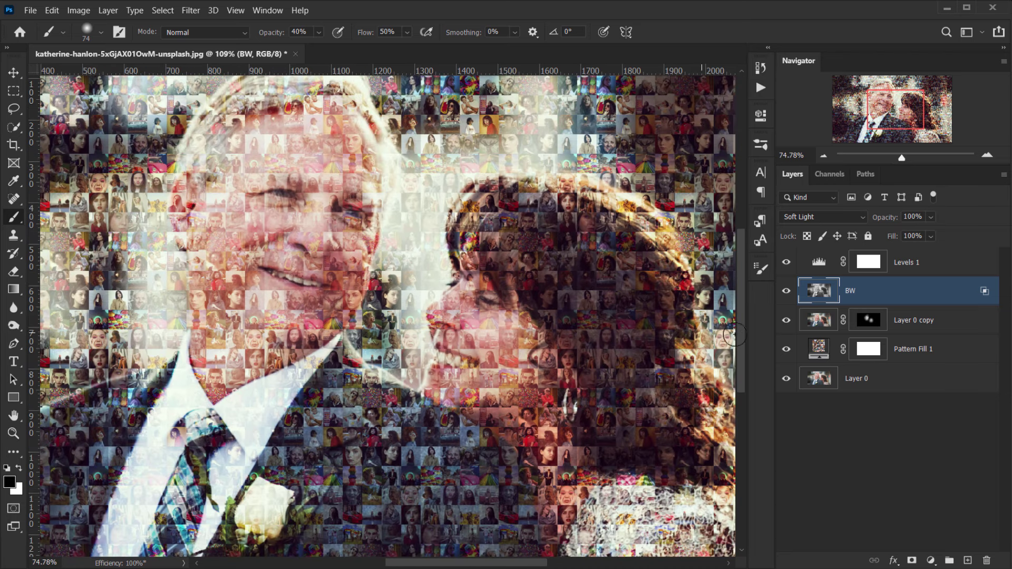
click(783, 320)
click(782, 320)
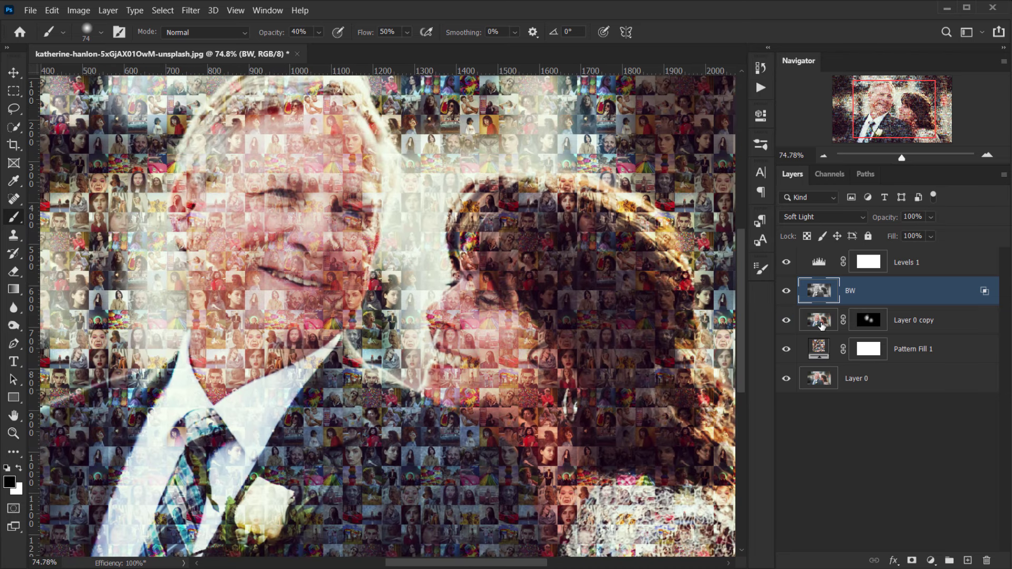
scroll(735, 335, down, 2)
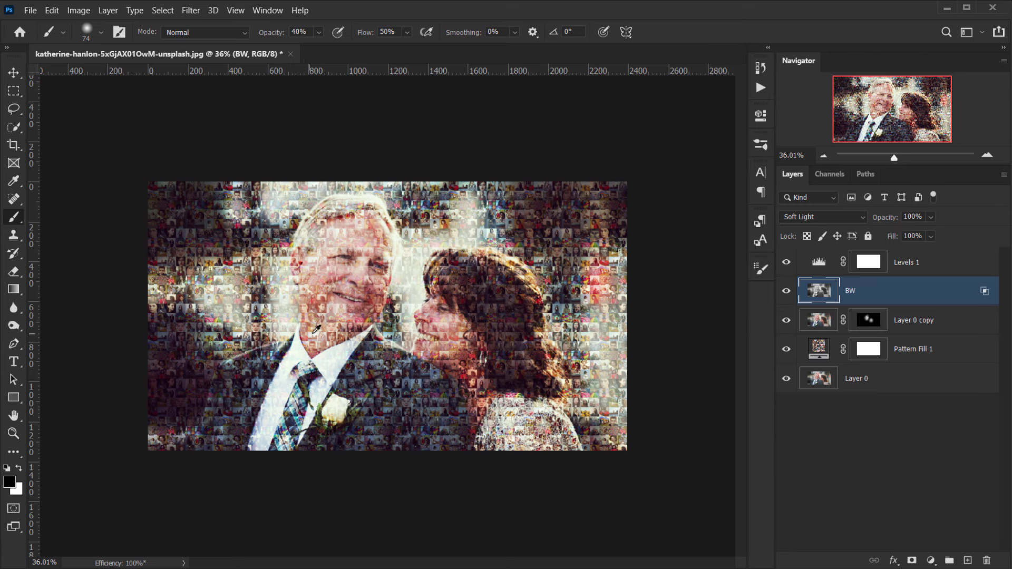
scroll(316, 330, up, 3)
scroll(335, 285, down, 2)
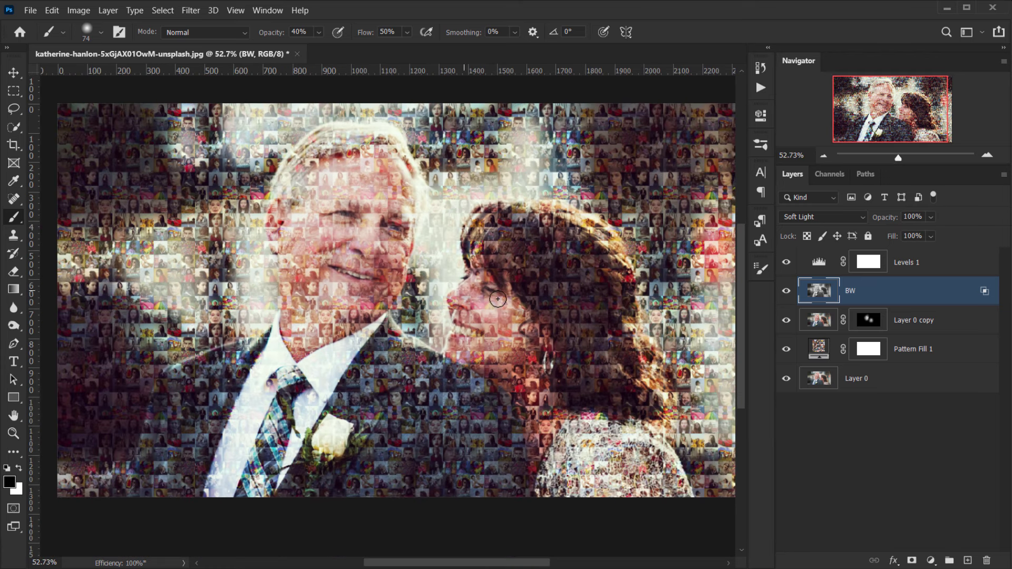
scroll(505, 301, down, 1)
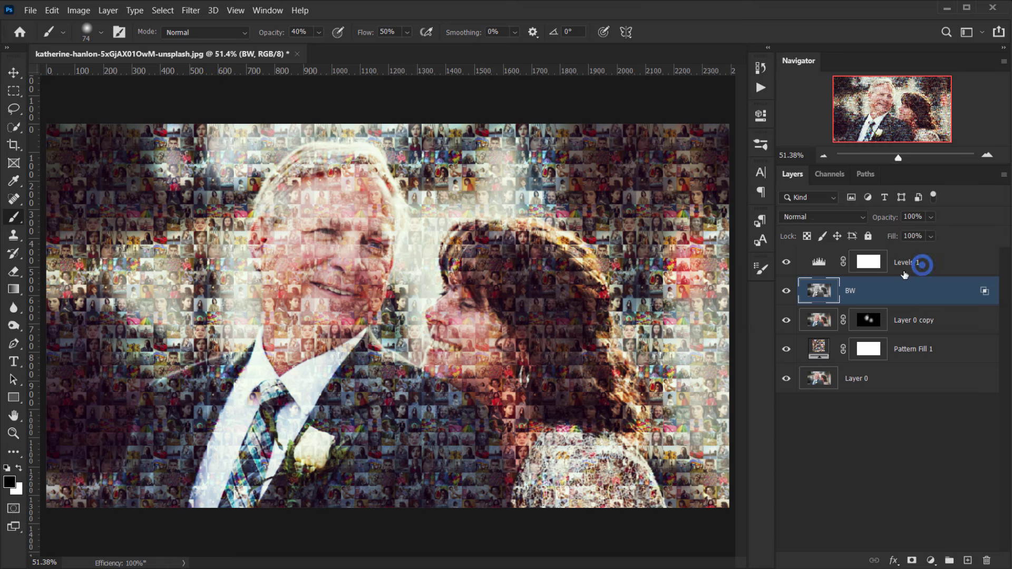
Stamp all visible layers into a new layer above Levels 1 and name it Blur.
click(922, 264)
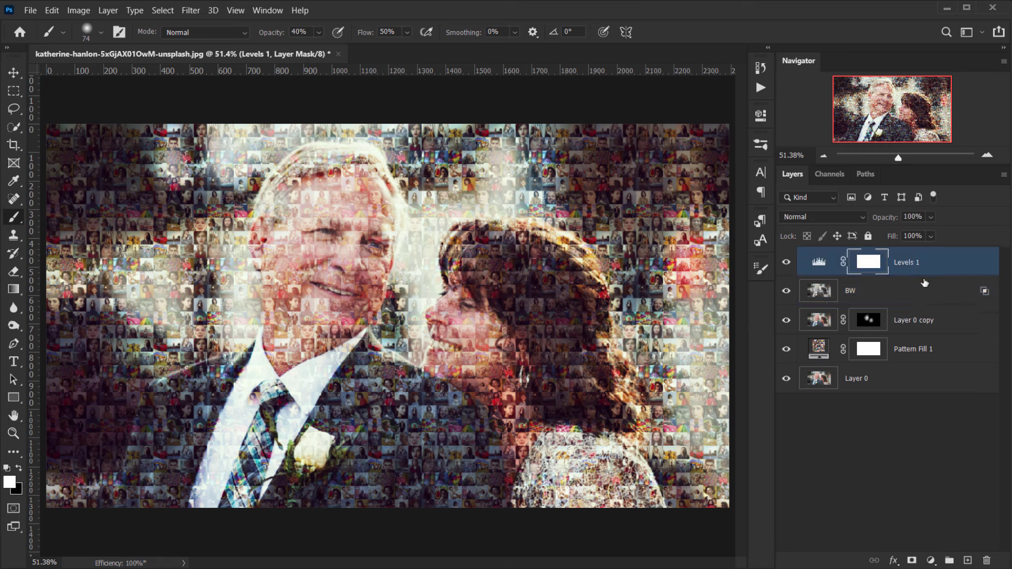
key(ctrl+2)
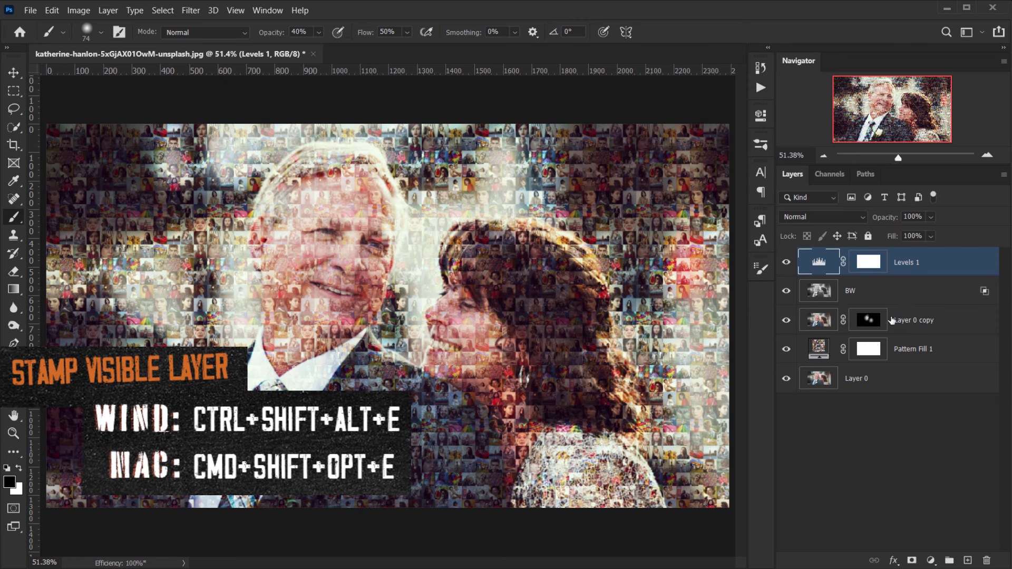
key(ctrl+shift+alt+e)
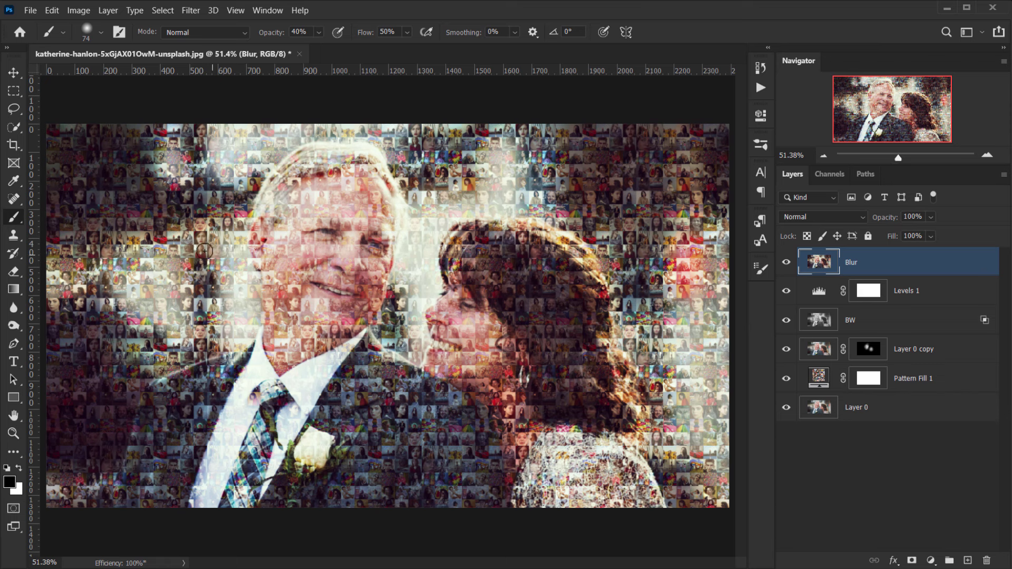
Enter Quick Mask mode on the Blur layer, enlarge the soft brush to 635 px and set black as the painting colour.
key(q)
key(x)
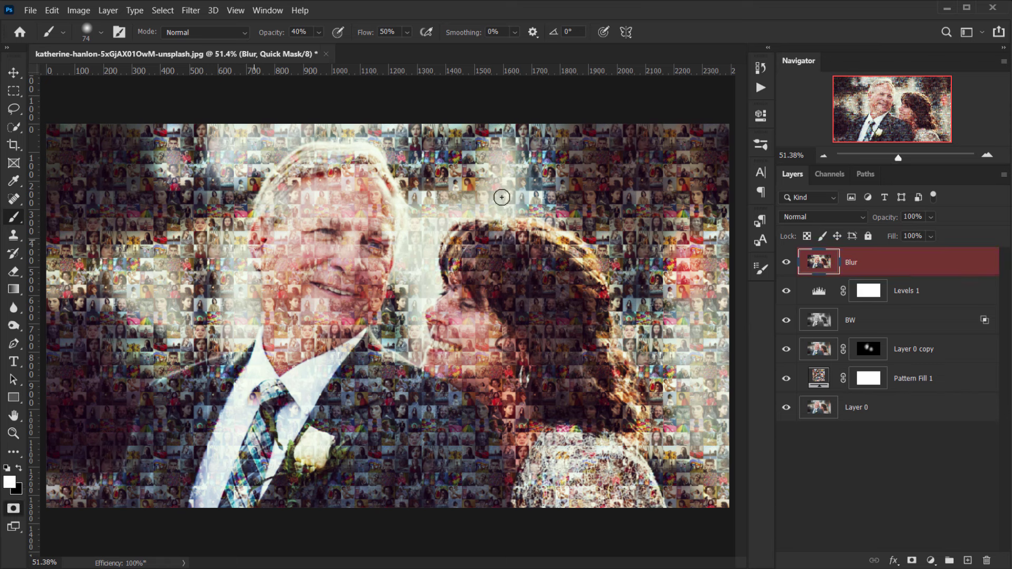
right_click(20, 218)
click(61, 220)
right_click(220, 192)
click(610, 4)
drag(195, 231, 248, 238)
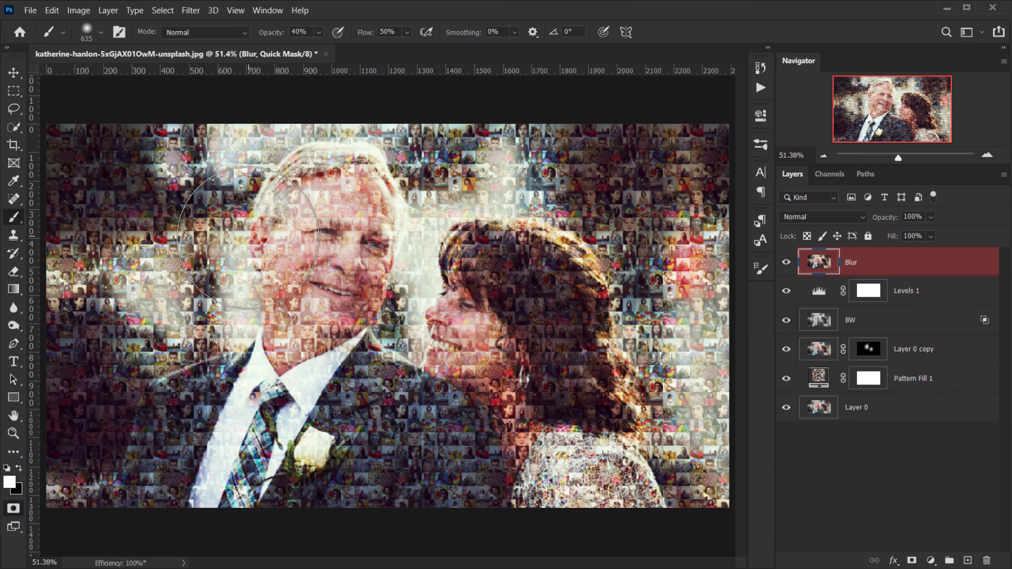
key(x)
scroll(193, 232, down, 2)
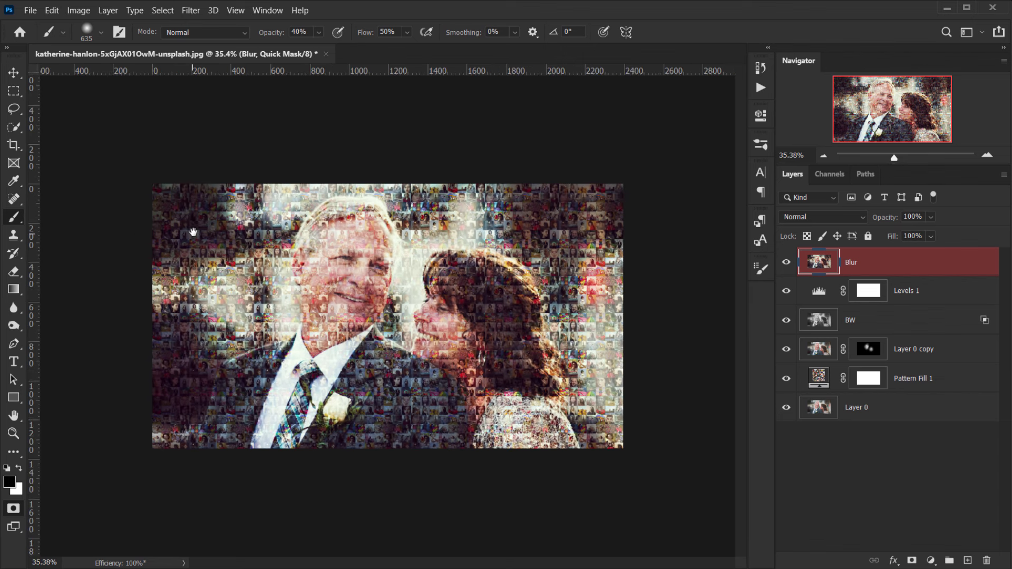
Paint the Quick Mask over the background beside and above the couple with a 576 px brush.
drag(353, 246, 362, 241)
mouse_move(185, 218)
mouse_down()
mouse_move(213, 224)
mouse_move(196, 191)
mouse_move(176, 192)
mouse_move(197, 190)
mouse_move(176, 233)
mouse_move(189, 246)
mouse_move(153, 208)
mouse_move(226, 165)
mouse_move(154, 294)
mouse_move(141, 369)
mouse_move(219, 289)
mouse_move(253, 298)
mouse_move(266, 224)
mouse_move(321, 205)
mouse_move(508, 203)
mouse_up()
alt+right_click(244, 295)
mouse_move(606, 242)
mouse_down()
mouse_move(579, 255)
mouse_move(628, 362)
mouse_move(629, 449)
mouse_move(604, 466)
mouse_up()
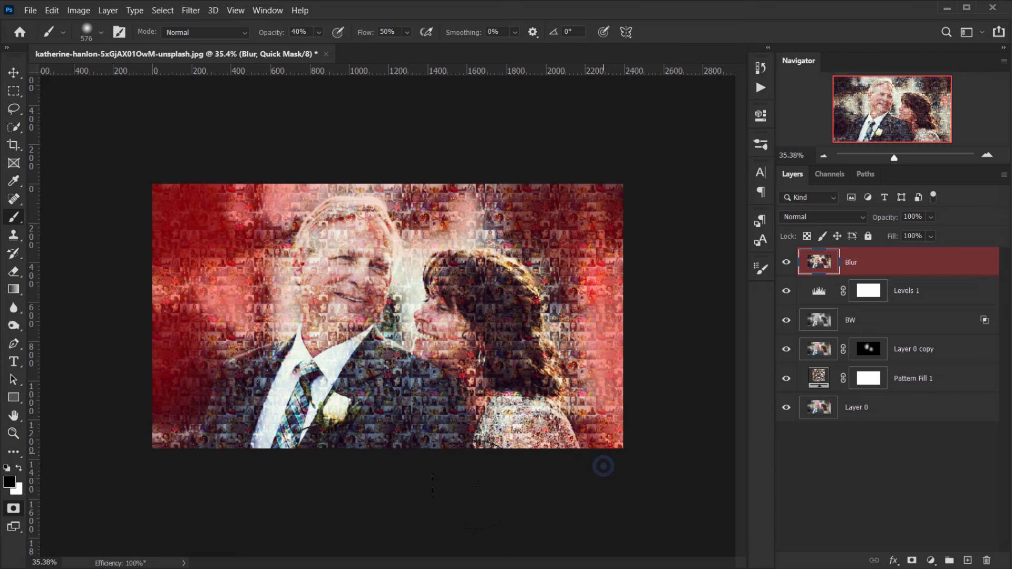
drag(611, 274, 610, 310)
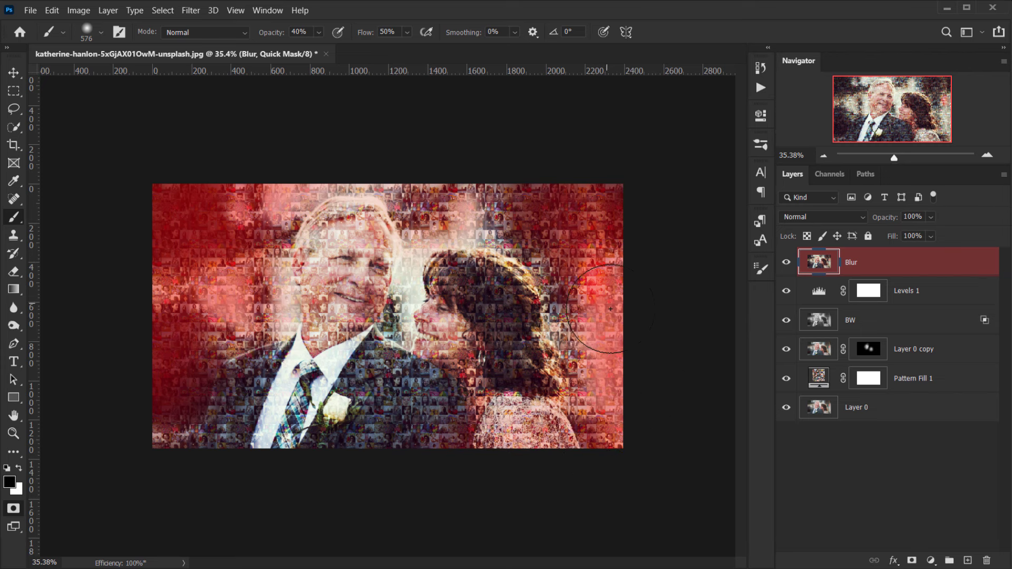
Reduce the brush to 313 px and mask the background above and between the heads and beside the man's shoulder.
scroll(462, 188, up, 6)
mouse_move(510, 138)
mouse_down()
mouse_move(460, 156)
mouse_move(482, 139)
mouse_up()
drag(494, 140, 438, 204)
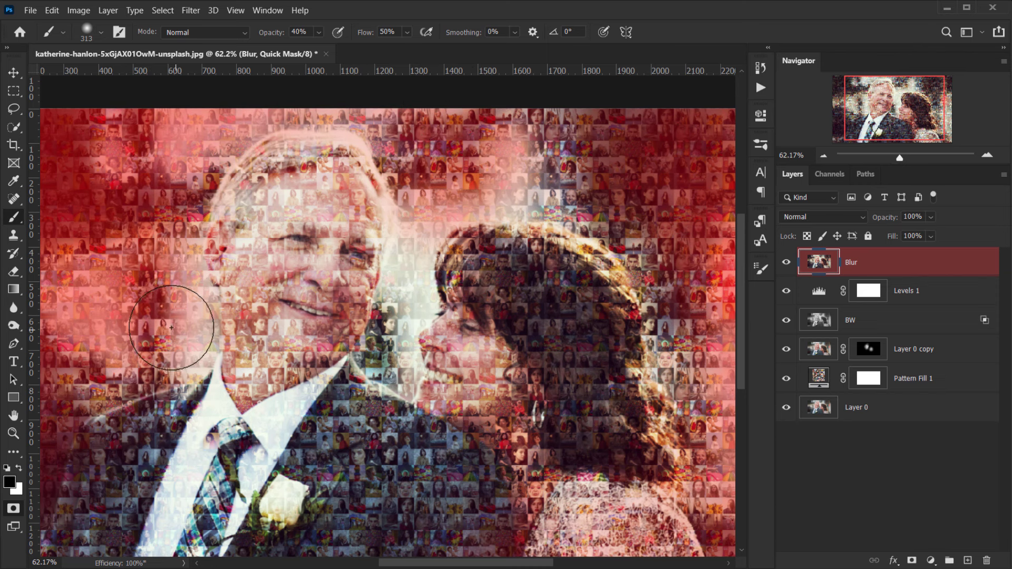
drag(156, 342, 390, 233)
drag(282, 299, 283, 301)
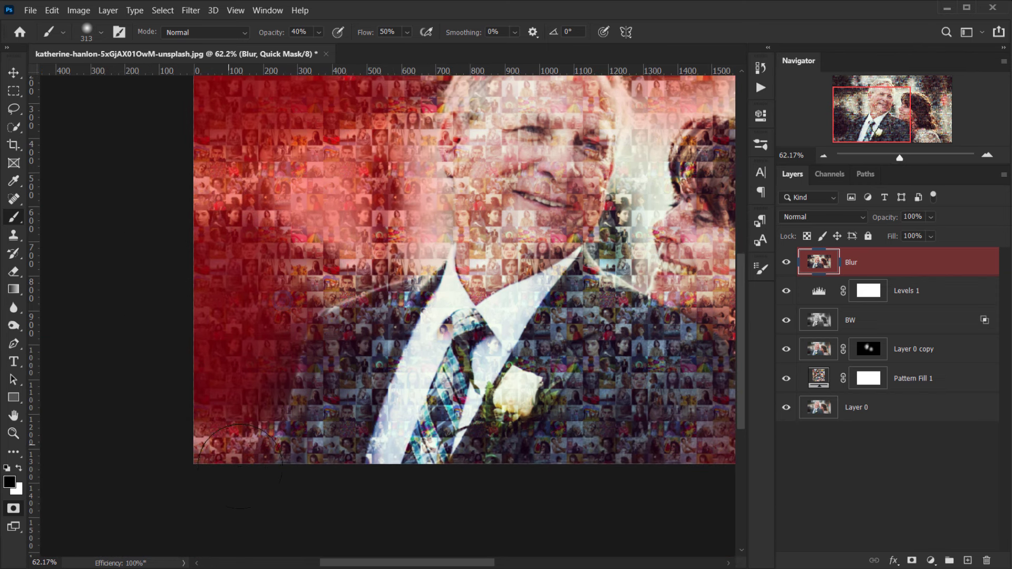
Mask the lower edge of the image from the suit across to the woman's dress, enlarging the brush to 679 px.
mouse_move(271, 450)
mouse_down()
mouse_move(348, 464)
mouse_move(310, 476)
mouse_move(585, 464)
mouse_up()
drag(441, 455, 153, 364)
drag(536, 406, 208, 379)
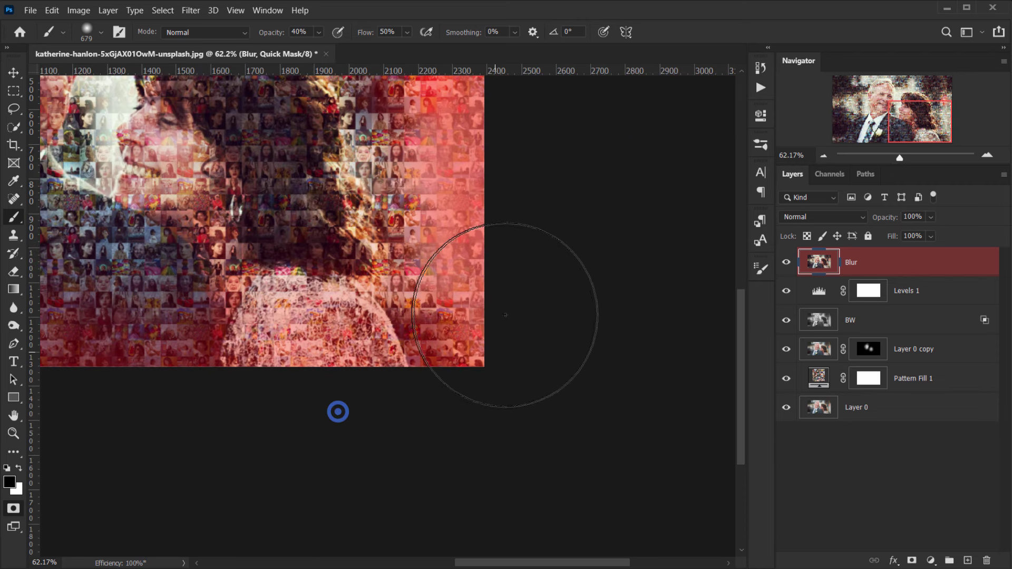
scroll(355, 413, down, 3)
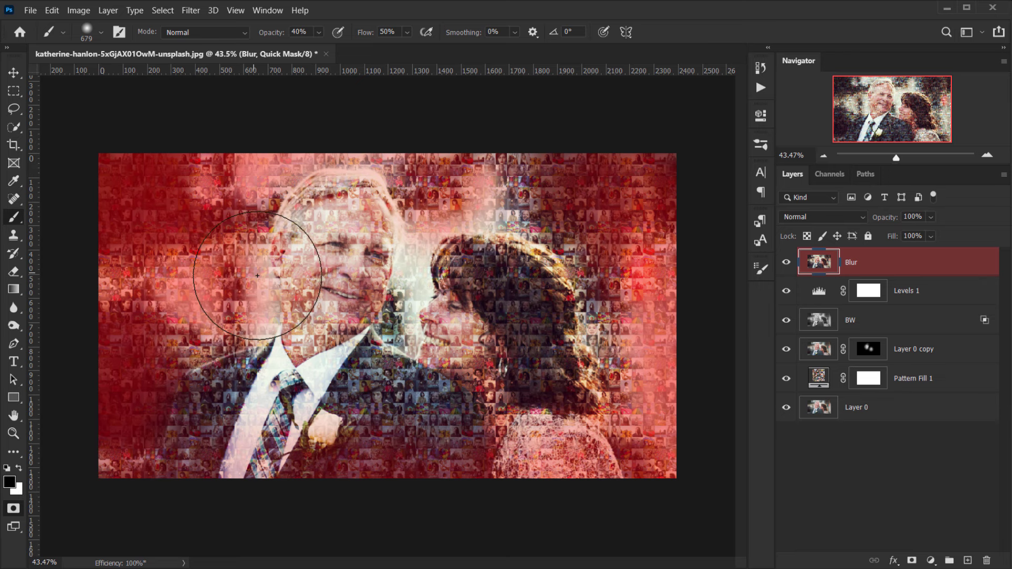
Build up the Quick Mask over the background behind the man, reducing the brush to 539 px.
click(171, 167)
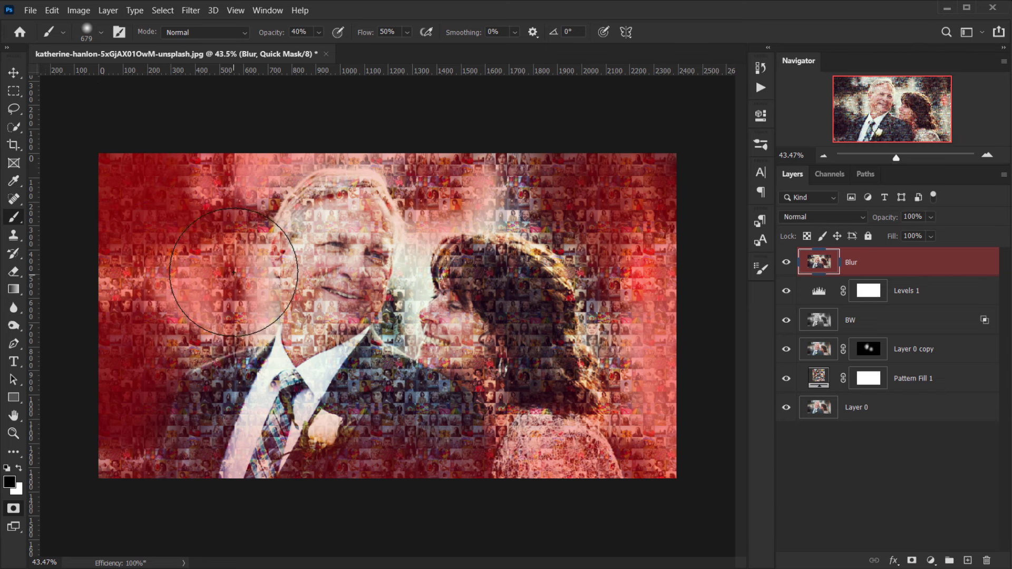
drag(237, 276, 203, 275)
scroll(238, 264, up, 2)
click(189, 293)
click(176, 280)
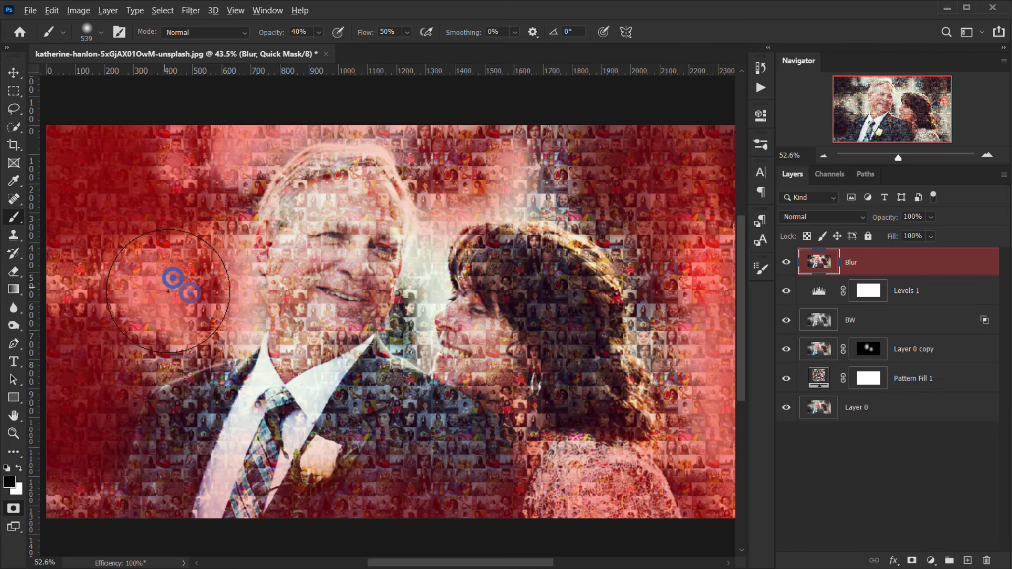
Mask the bright gap between the couple and the area above the woman's head with a 408 px brush.
drag(452, 246, 382, 246)
mouse_move(449, 212)
mouse_down()
mouse_move(416, 333)
mouse_move(447, 227)
mouse_move(428, 302)
mouse_move(420, 297)
mouse_move(406, 337)
mouse_up()
drag(408, 330, 451, 193)
mouse_move(454, 183)
mouse_down()
mouse_move(448, 217)
mouse_move(428, 215)
mouse_move(470, 199)
mouse_up()
drag(513, 141, 608, 137)
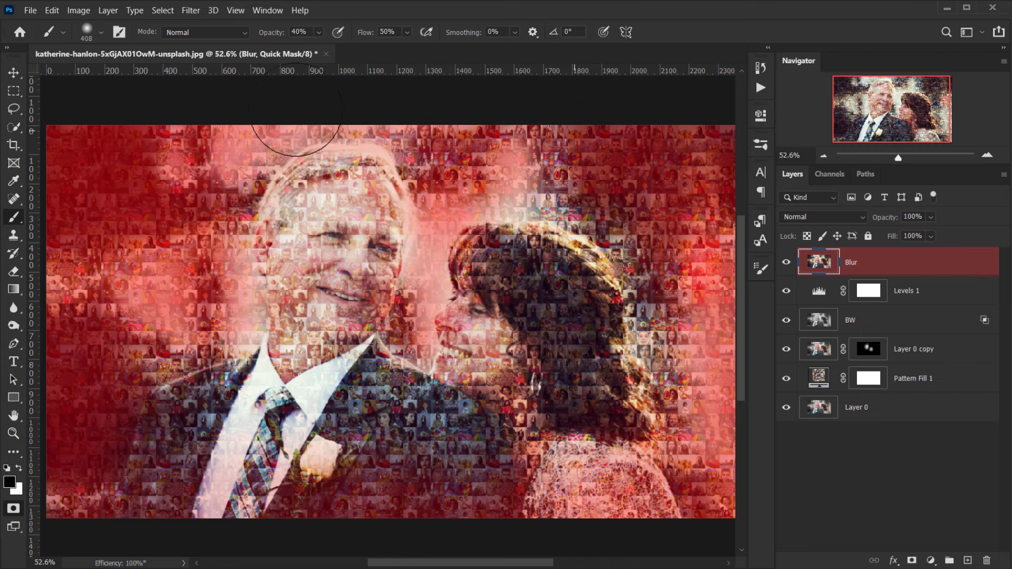
Extend the Quick Mask around the back of the woman's hair and down over her dress.
drag(631, 242, 469, 191)
mouse_move(359, 126)
mouse_down()
mouse_move(530, 232)
mouse_move(535, 263)
mouse_up()
mouse_move(508, 236)
mouse_down()
mouse_move(540, 327)
mouse_move(499, 309)
mouse_move(501, 298)
mouse_move(520, 311)
mouse_up()
drag(518, 316, 527, 388)
drag(536, 409, 529, 438)
drag(534, 466, 503, 462)
drag(462, 427, 617, 457)
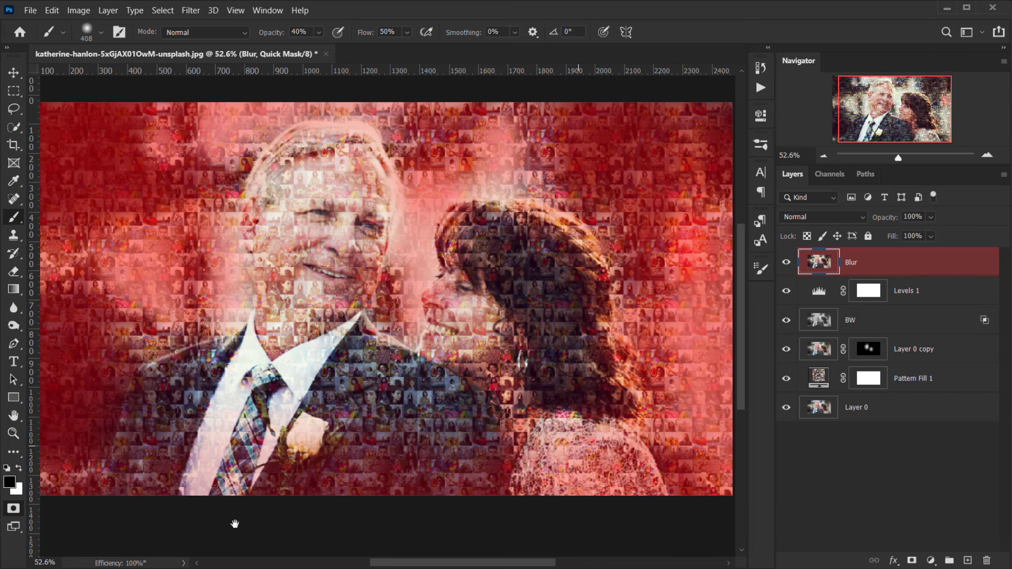
Deepen the Quick Mask at the lower corner beneath the man's suit.
mouse_move(123, 487)
mouse_down()
mouse_move(312, 496)
mouse_move(237, 490)
mouse_up()
drag(227, 452, 387, 437)
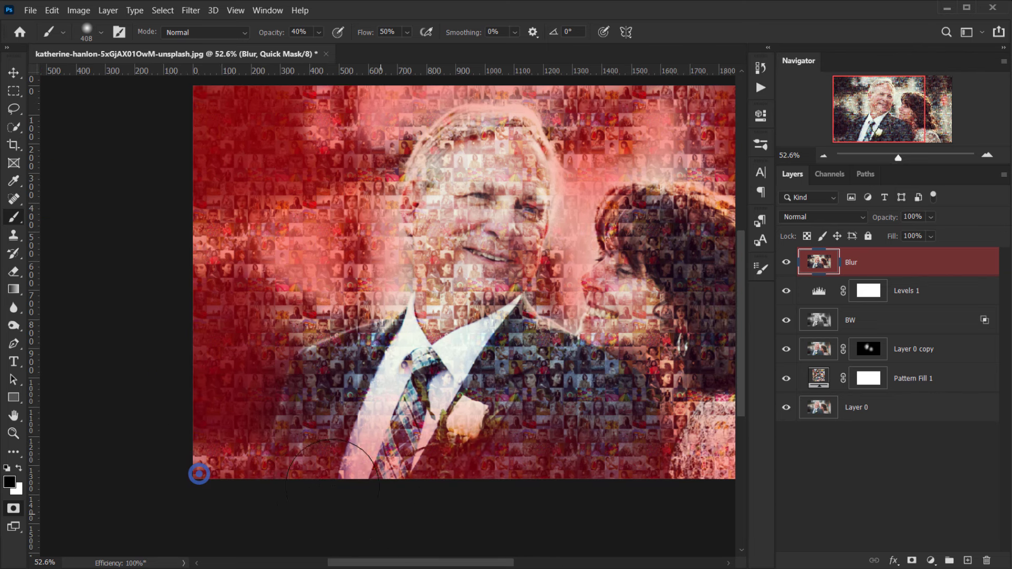
scroll(577, 427, down, 4)
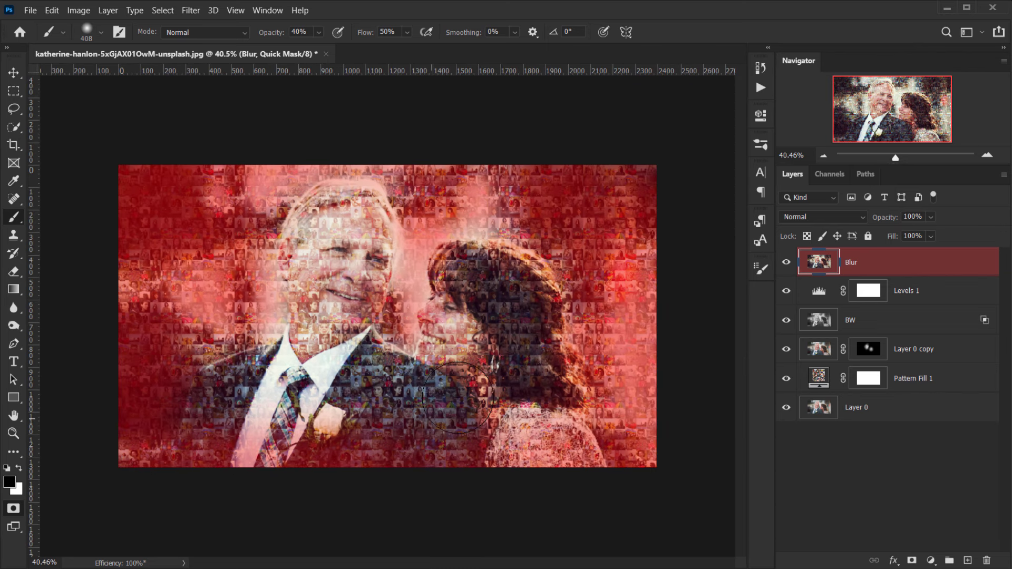
Add mask dabs to the bright background above the woman's head and along the image's edge above the man.
click(477, 210)
click(488, 215)
click(461, 204)
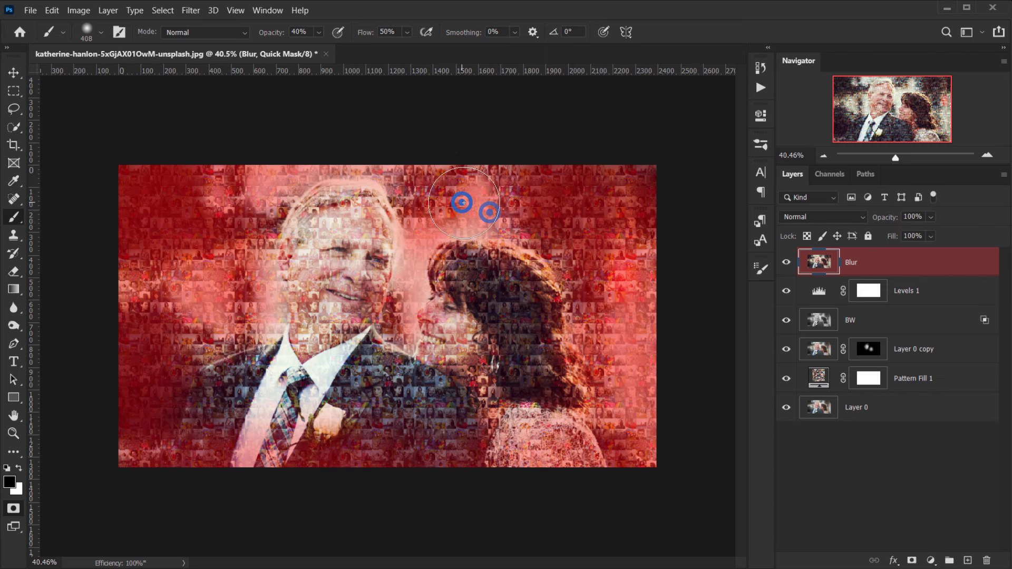
click(480, 176)
click(491, 161)
click(328, 148)
scroll(395, 206, up, 3)
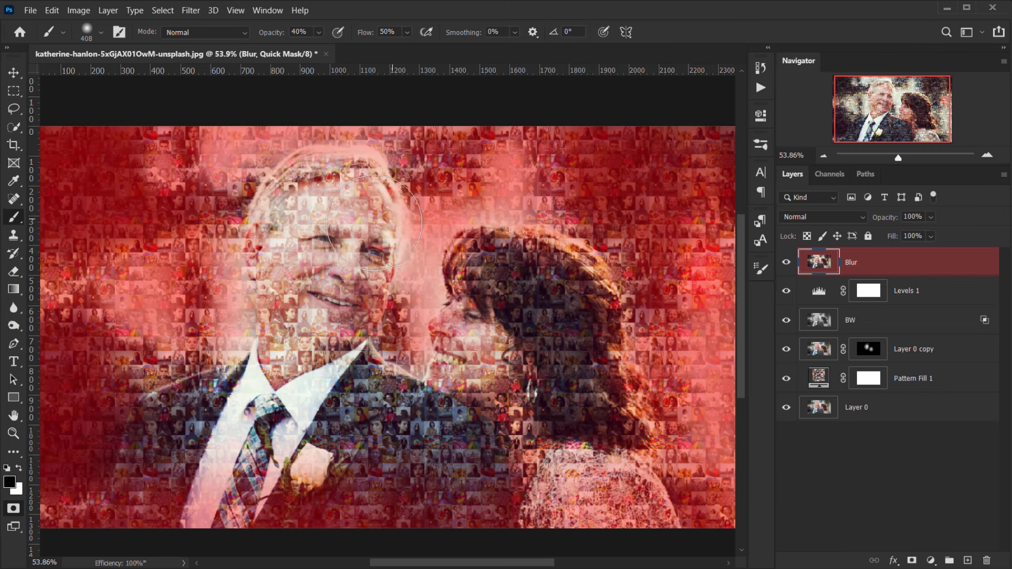
Switch to painting with white, set the brush to 498 px and clear the mask from the man's face, neck and suit.
scroll(394, 206, down, 2)
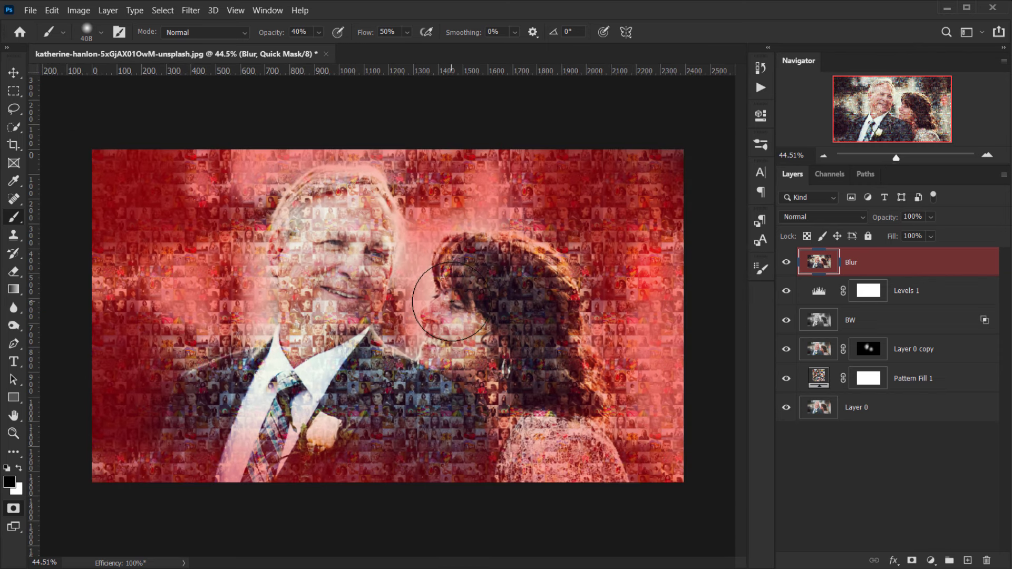
key(x)
drag(370, 292, 376, 292)
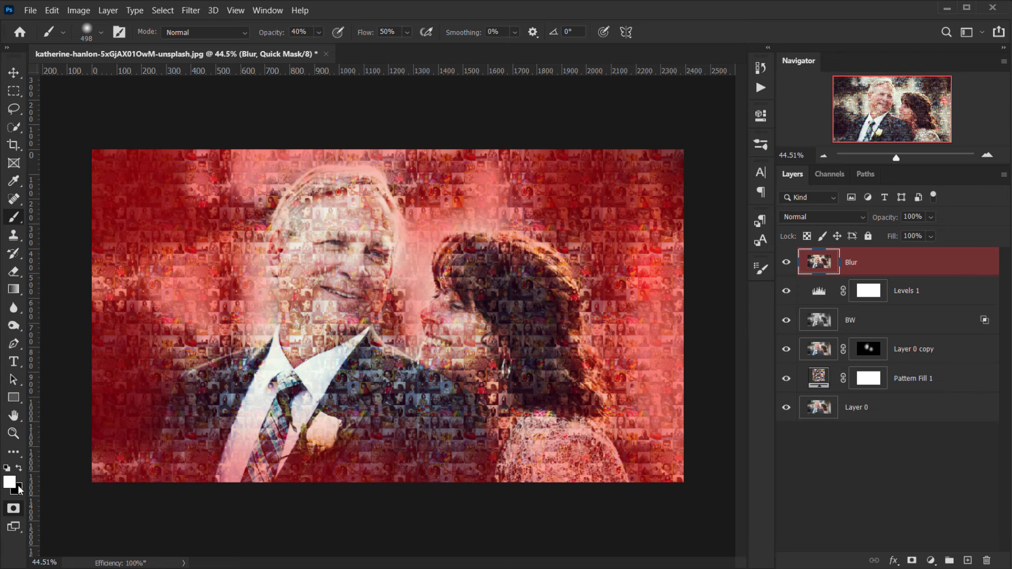
click(336, 225)
click(347, 212)
click(350, 209)
click(340, 199)
click(340, 218)
click(345, 226)
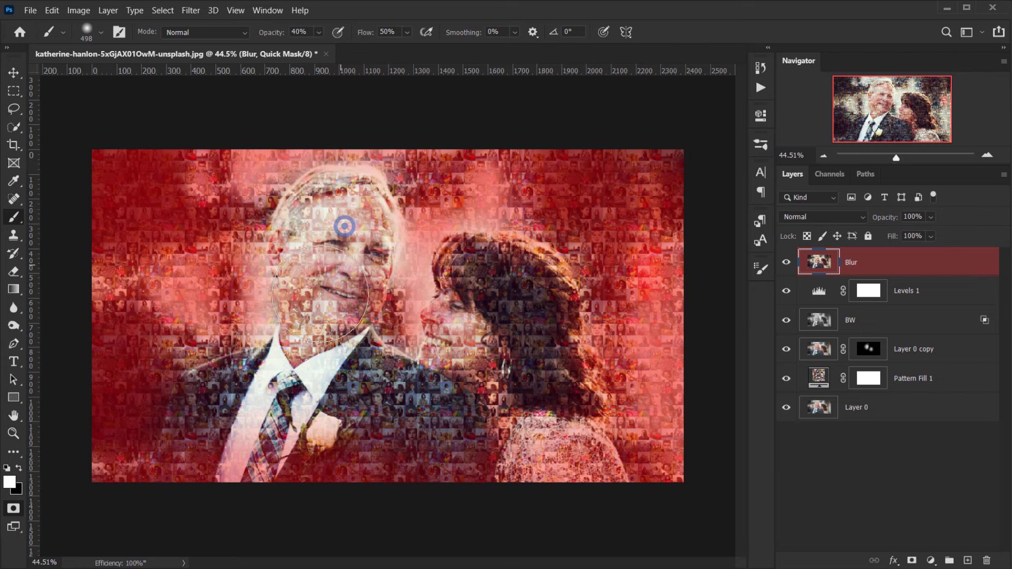
click(330, 283)
click(305, 285)
click(311, 343)
click(423, 384)
Clear the Quick Mask from the woman's face with repeated white dabs.
click(465, 323)
click(475, 311)
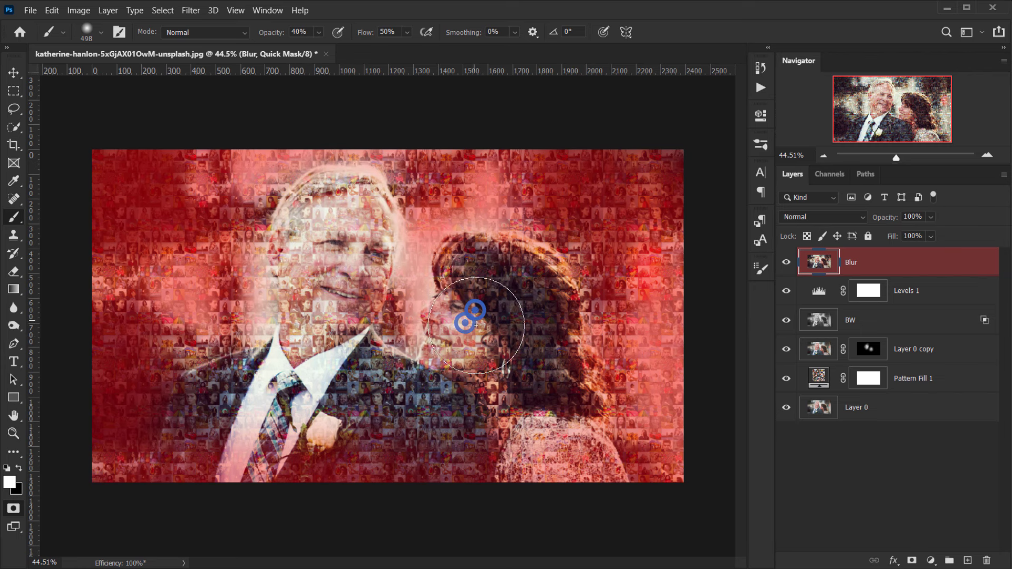
click(477, 296)
click(472, 310)
click(490, 308)
click(472, 331)
click(461, 351)
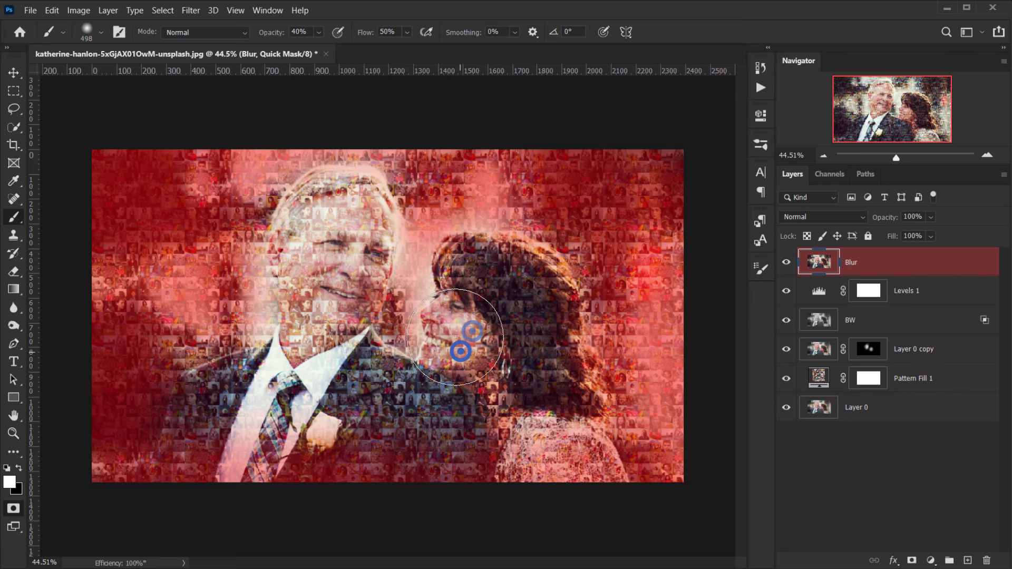
Clear the mask from the woman's hair down to her shoulder, plus another white dab on the man's forehead.
click(521, 335)
click(549, 384)
click(561, 409)
click(524, 337)
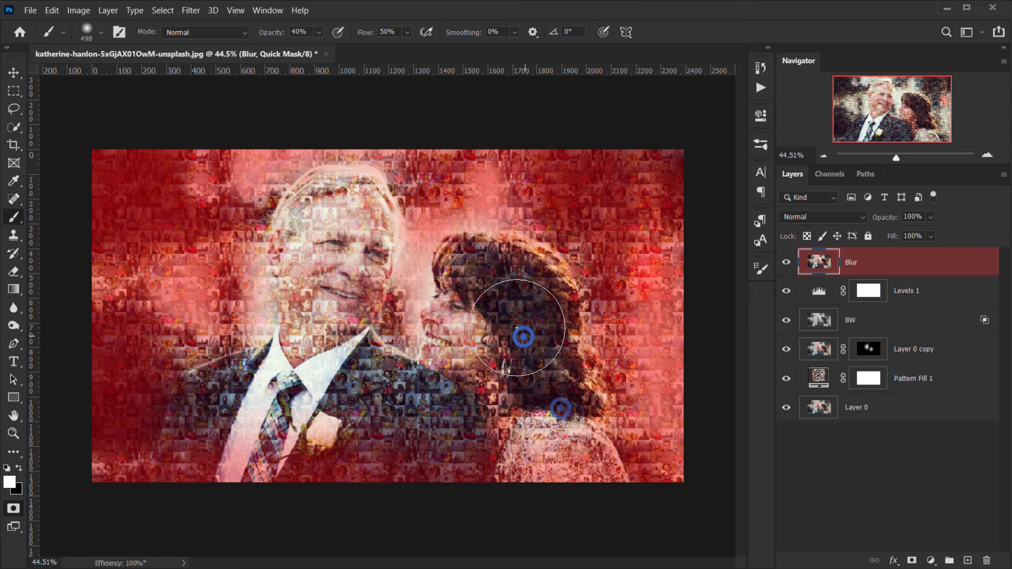
click(495, 287)
click(336, 213)
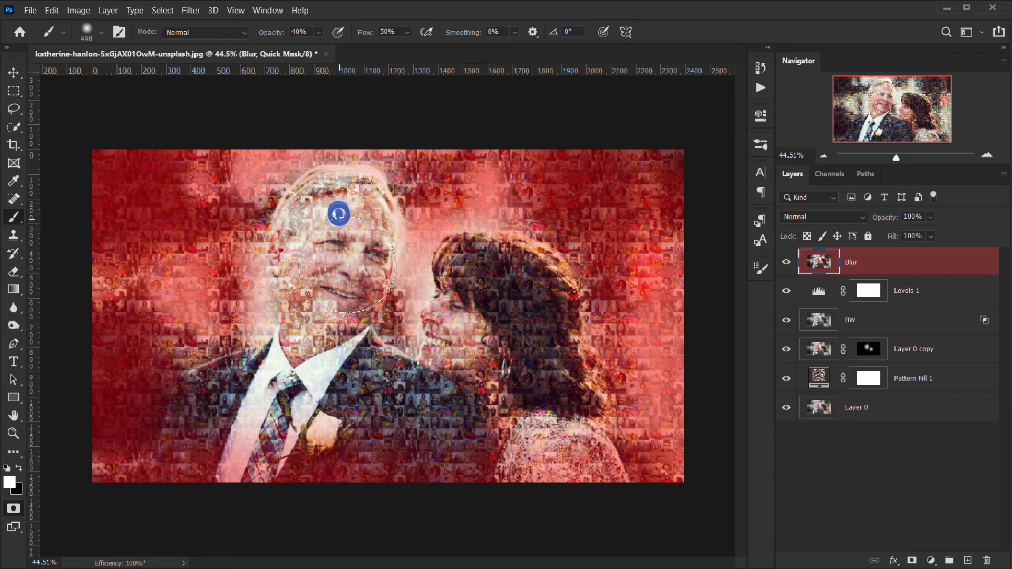
Restore black as the painting color, exit Quick Mask to get a selection around the couple, and invert it to cover the background.
scroll(337, 211, down, 2)
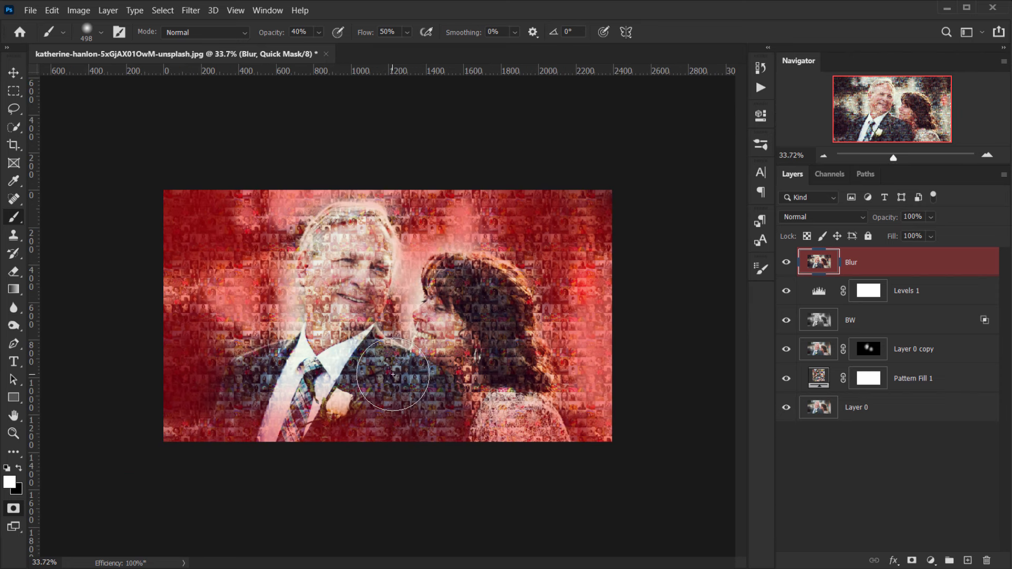
key(x)
key(q)
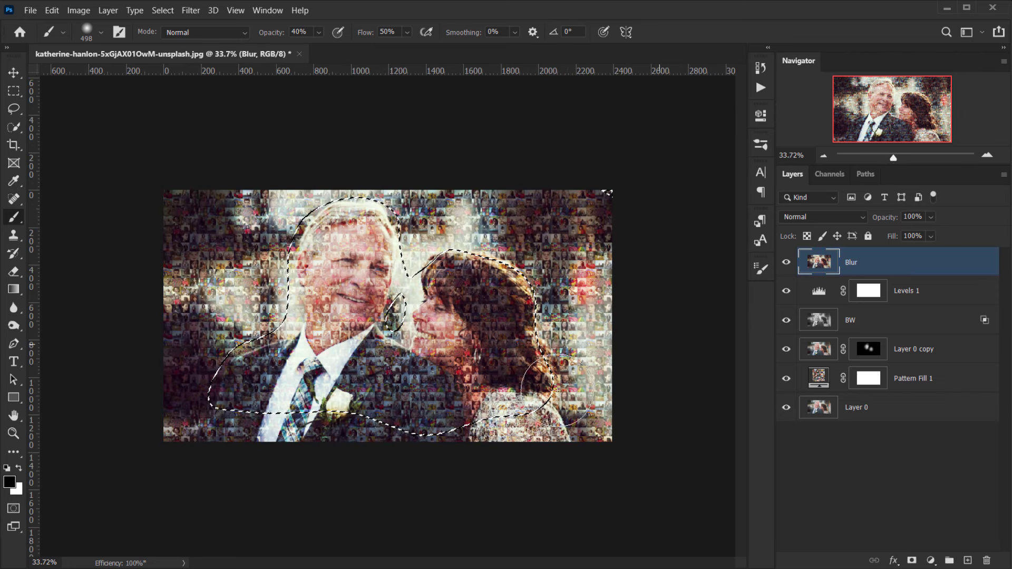
scroll(516, 321, down, 2)
scroll(511, 315, up, 2)
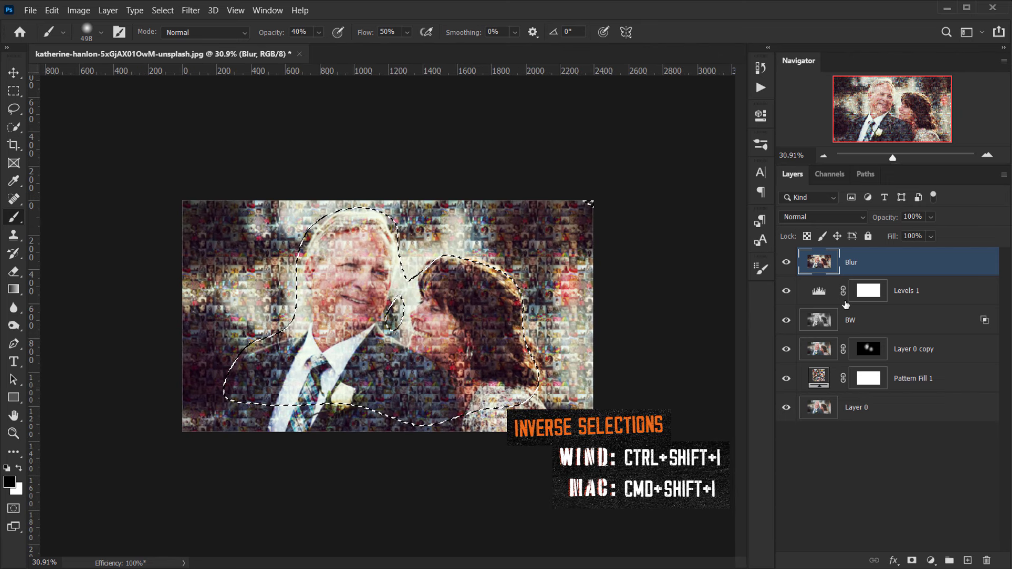
key(ctrl+shift+i)
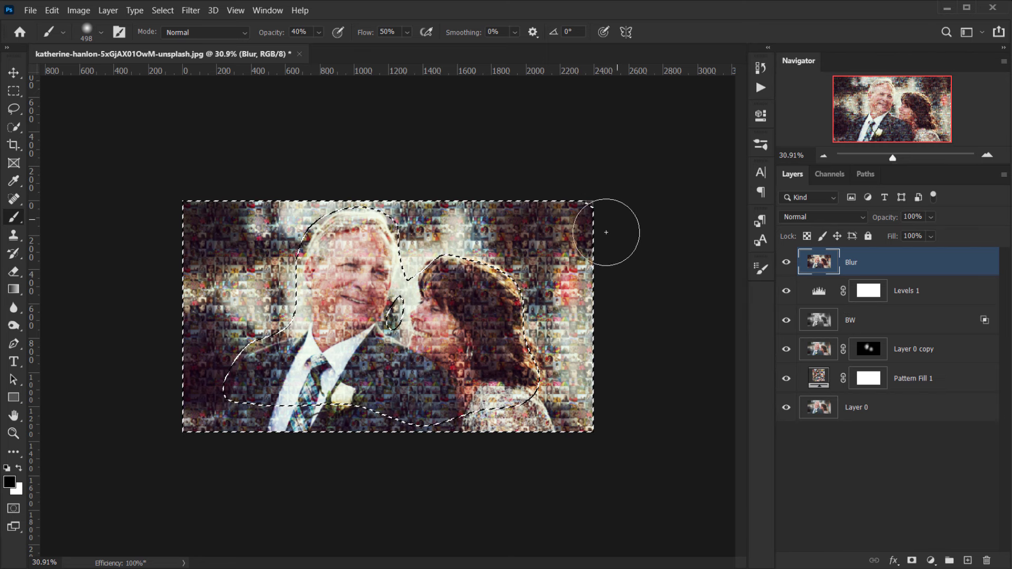
Apply a Lens Blur with a radius of 12 to the selected background, and deselect.
scroll(516, 227, up, 1)
scroll(516, 227, up, 4)
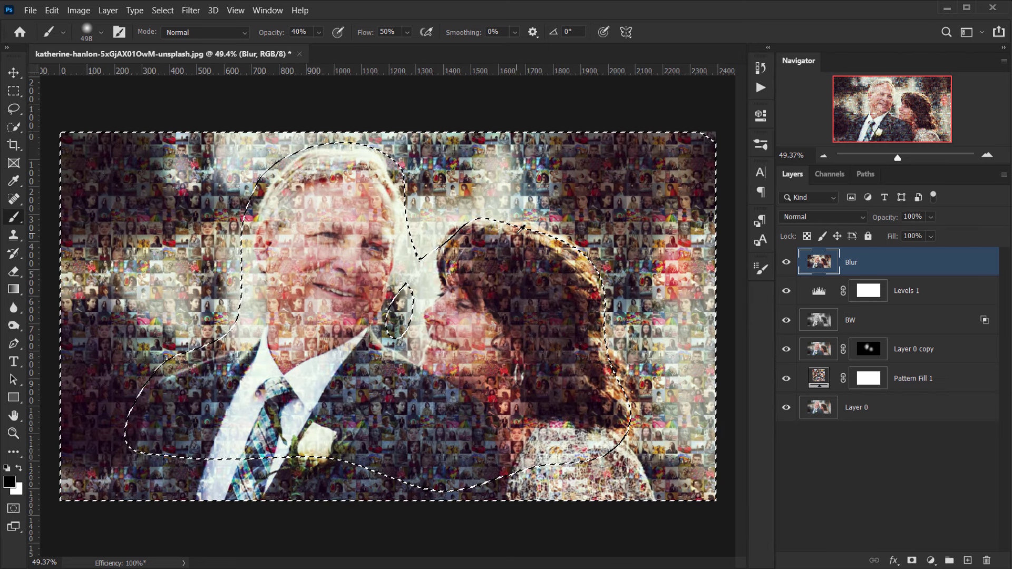
scroll(556, 229, down, 3)
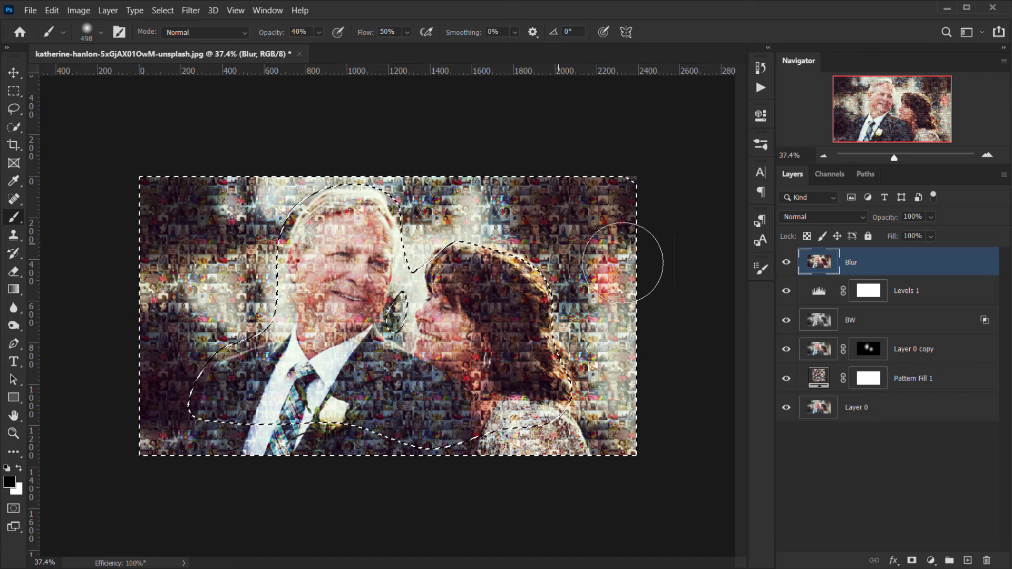
click(191, 10)
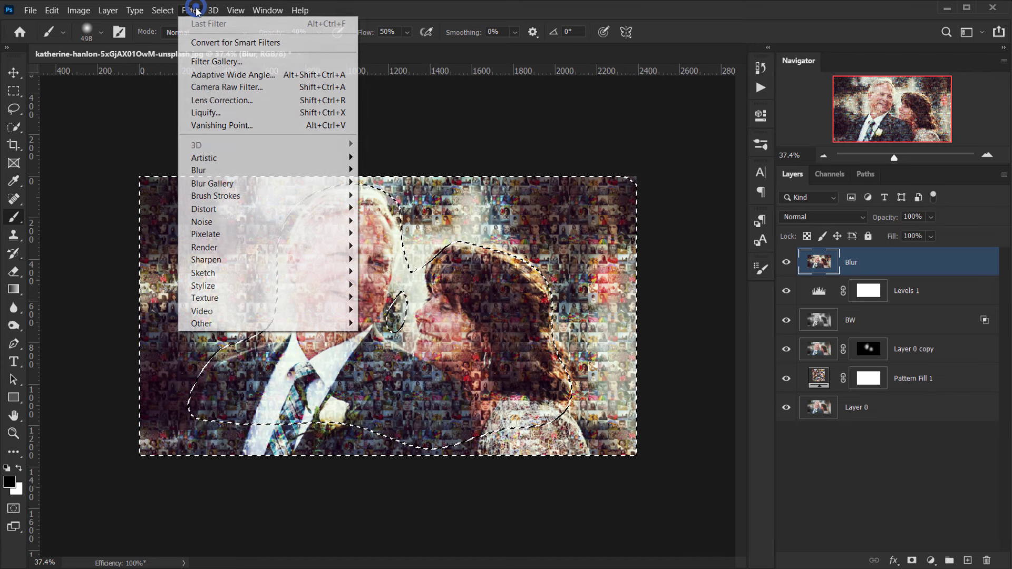
mouse_move(236, 172)
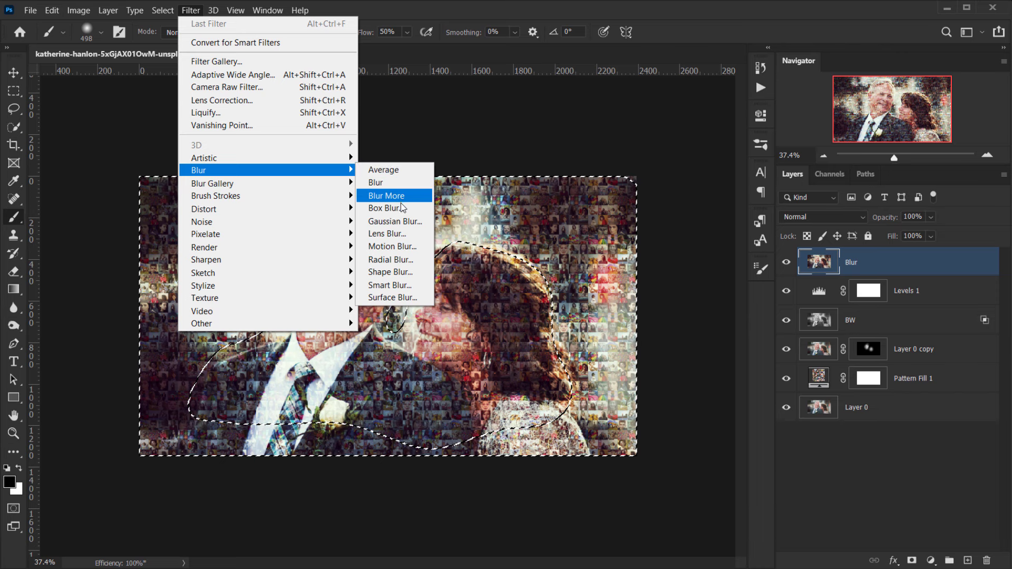
click(396, 234)
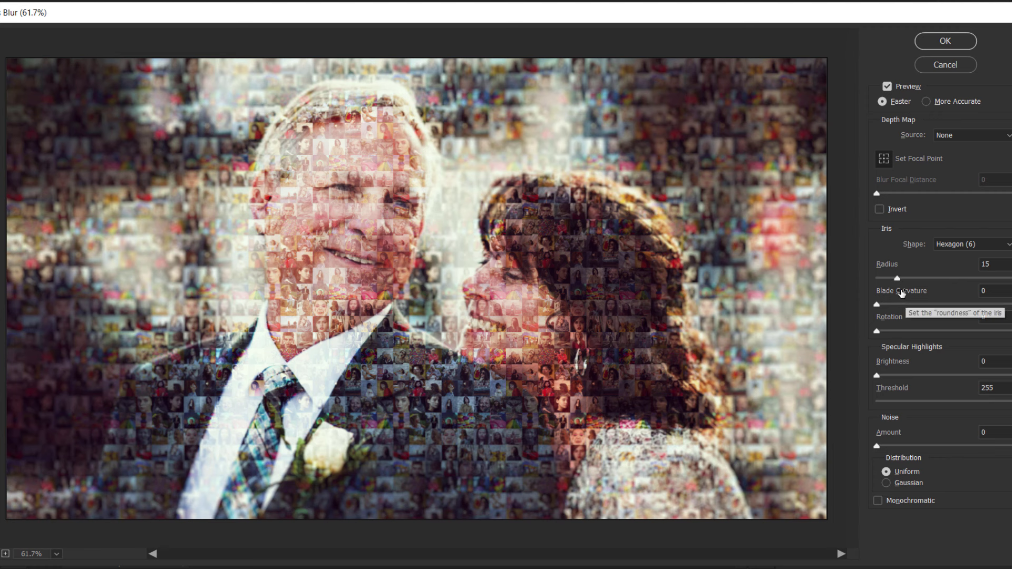
mouse_move(897, 278)
mouse_down()
mouse_move(868, 278)
mouse_move(897, 276)
mouse_up()
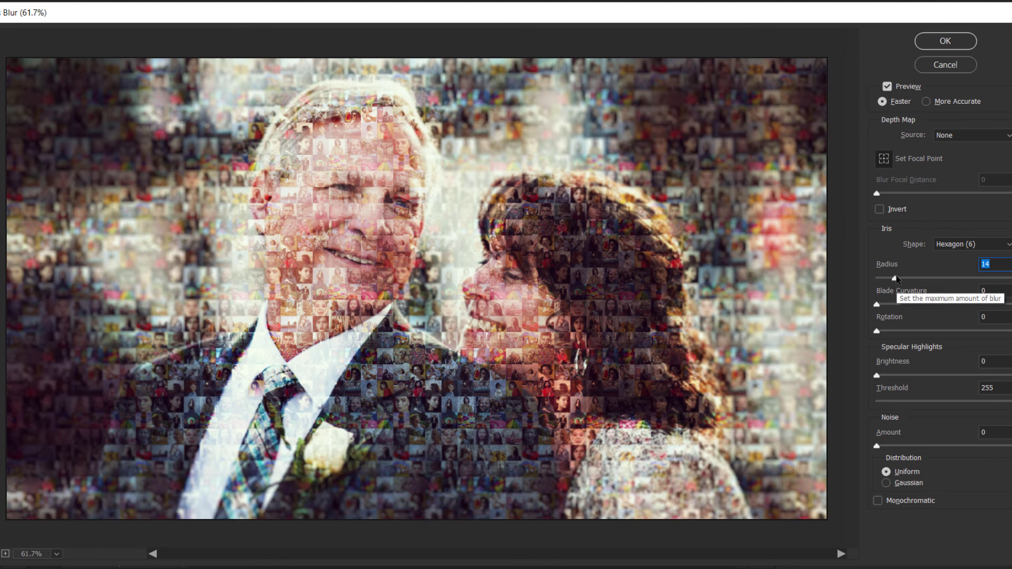
drag(899, 279, 895, 279)
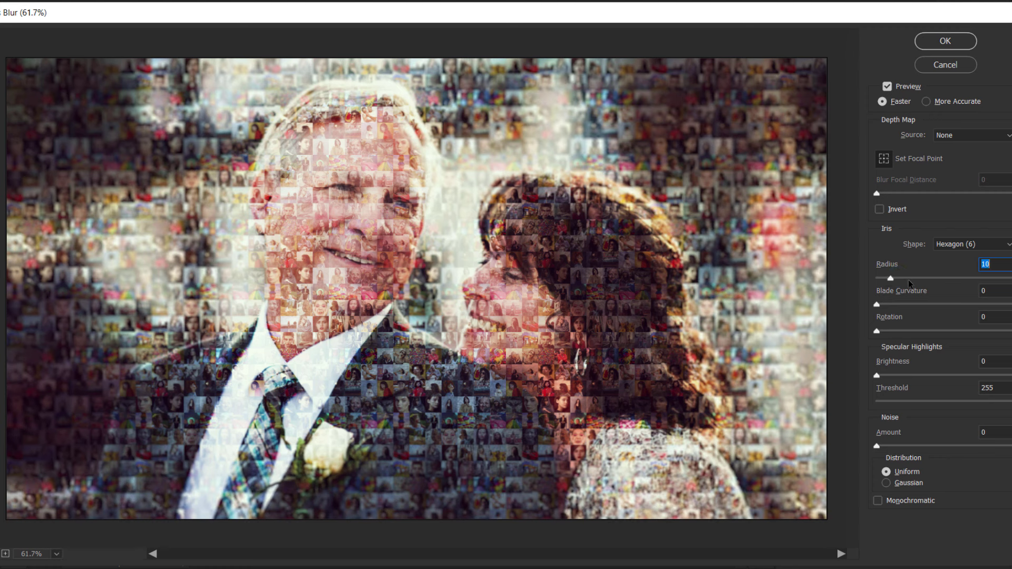
text(12)
click(945, 41)
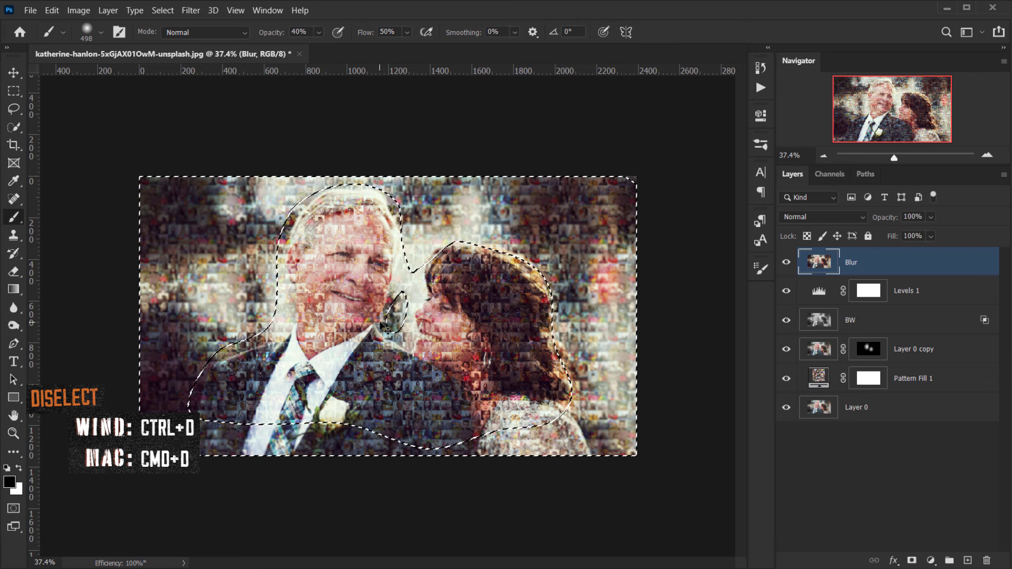
key(ctrl+d)
Compare the mosaic with the Blur layer hidden and shown, and examine the tiles on the couple's faces up close.
key(ctrl+plus)
key(ctrl+plus)
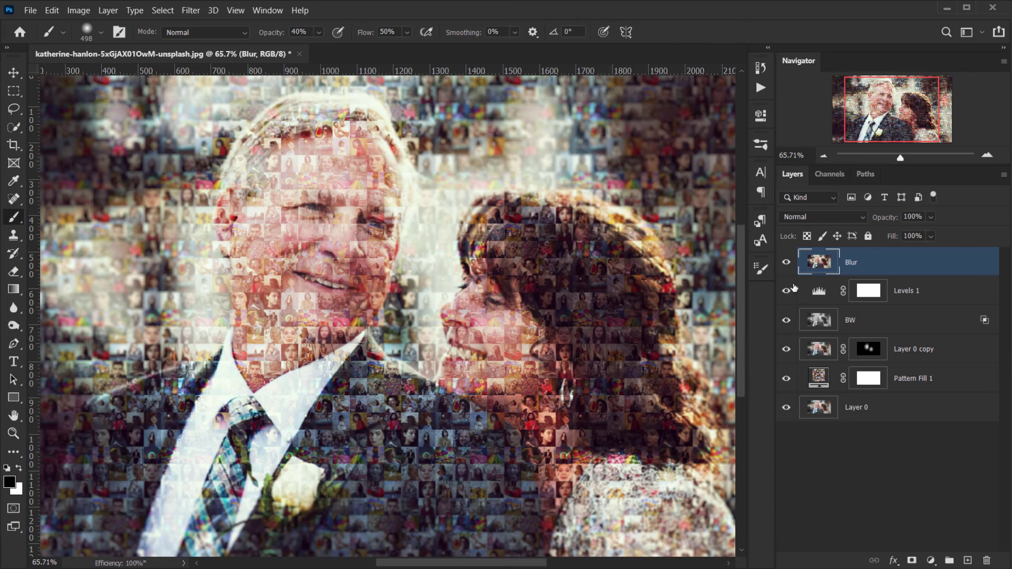
key(ctrl+minus)
click(787, 262)
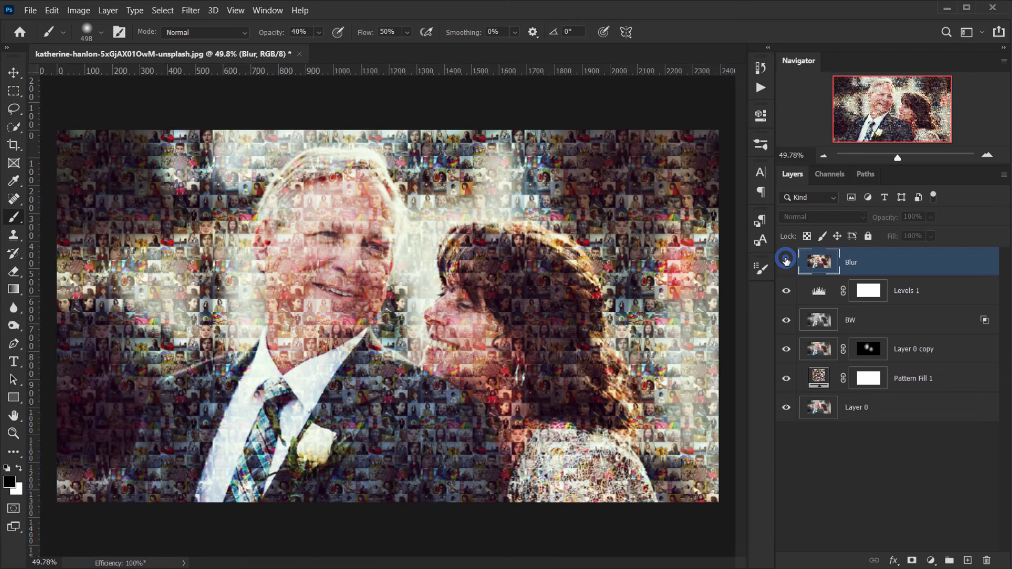
click(787, 262)
key(ctrl+minus)
key(ctrl+plus)
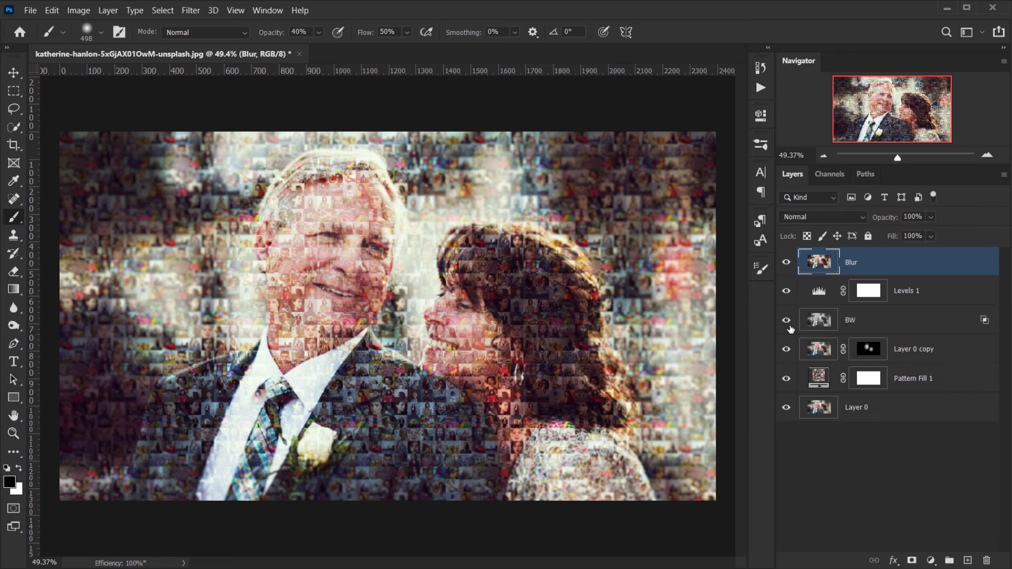
scroll(308, 312, up, 5)
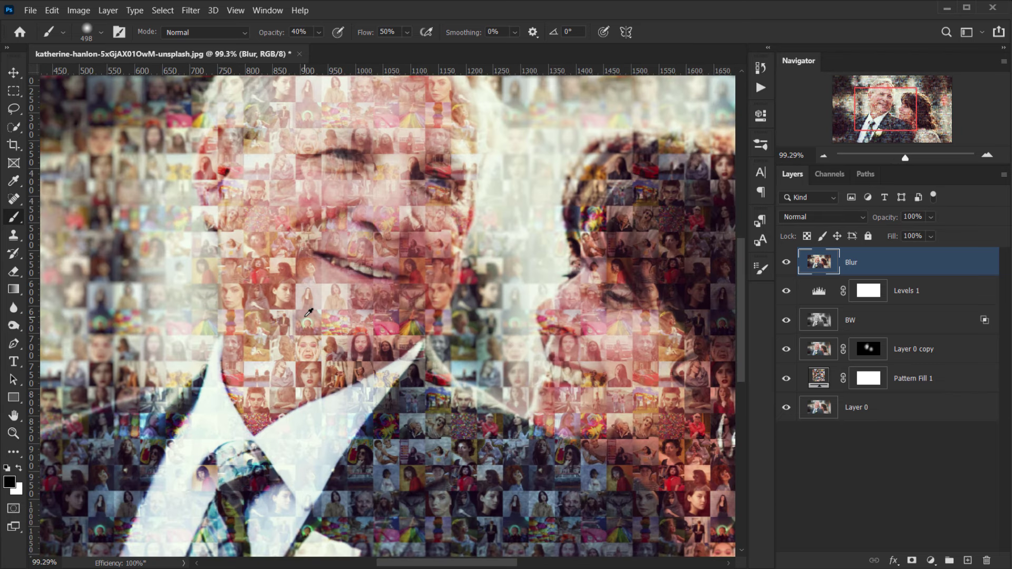
scroll(309, 312, down, 5)
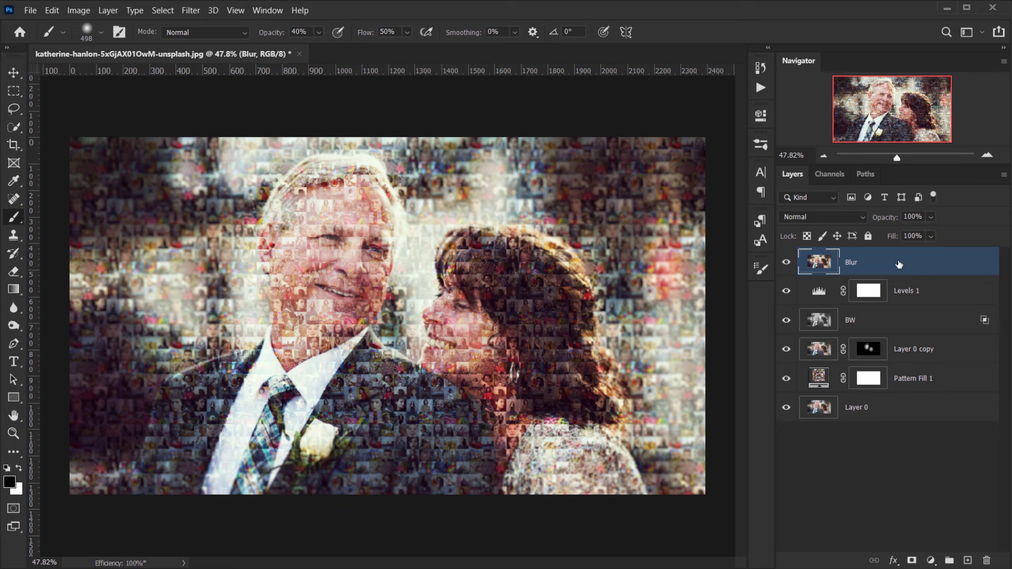
Convert the Blur layer to a smart object and open the Camera Raw Filter on it.
right_click(881, 262)
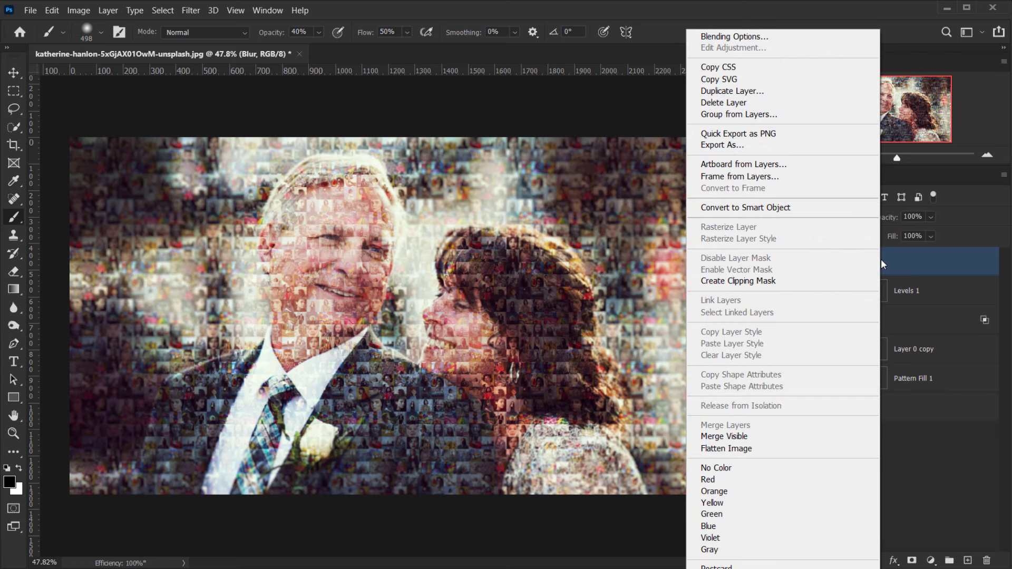
click(748, 207)
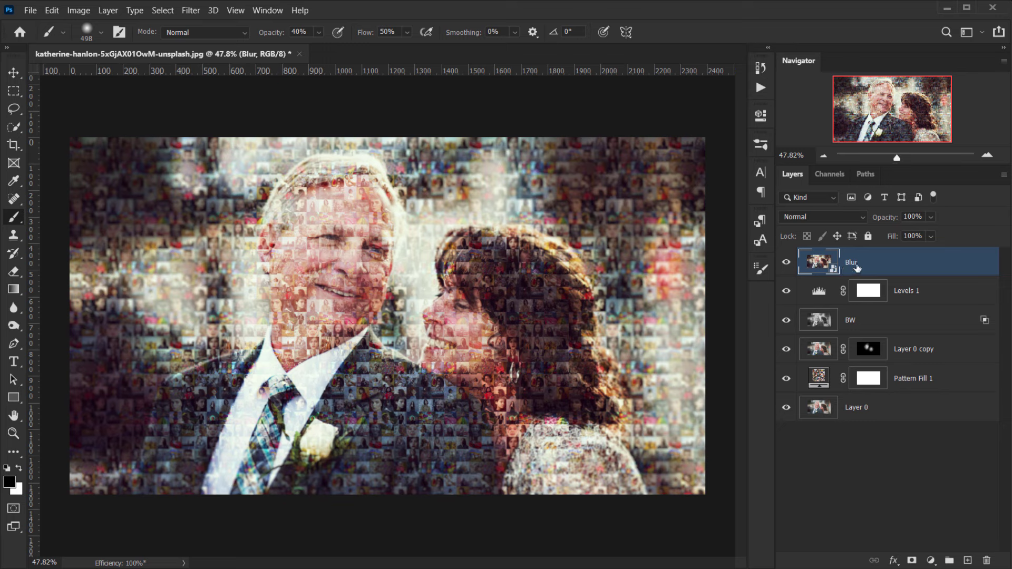
click(192, 13)
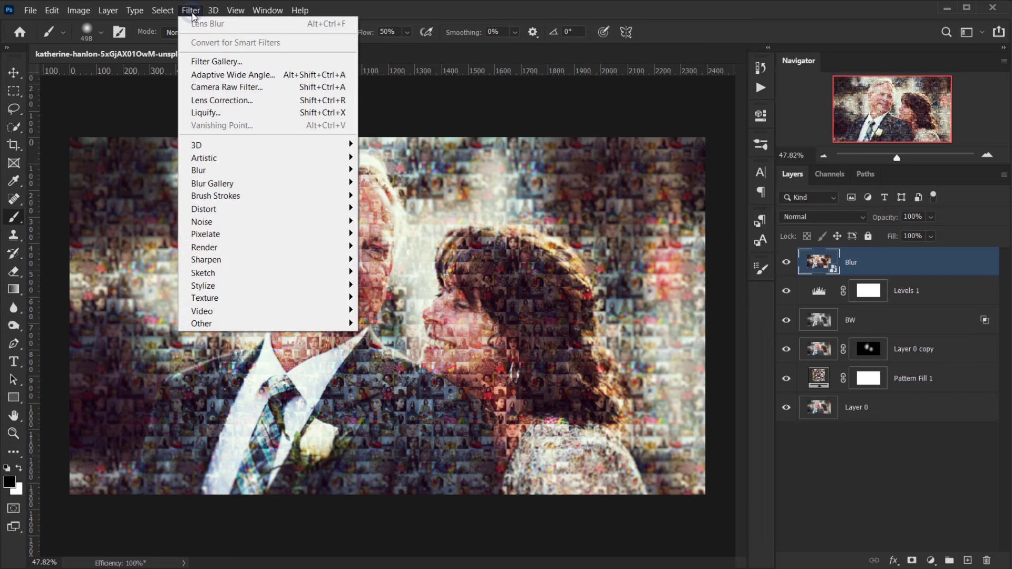
click(219, 87)
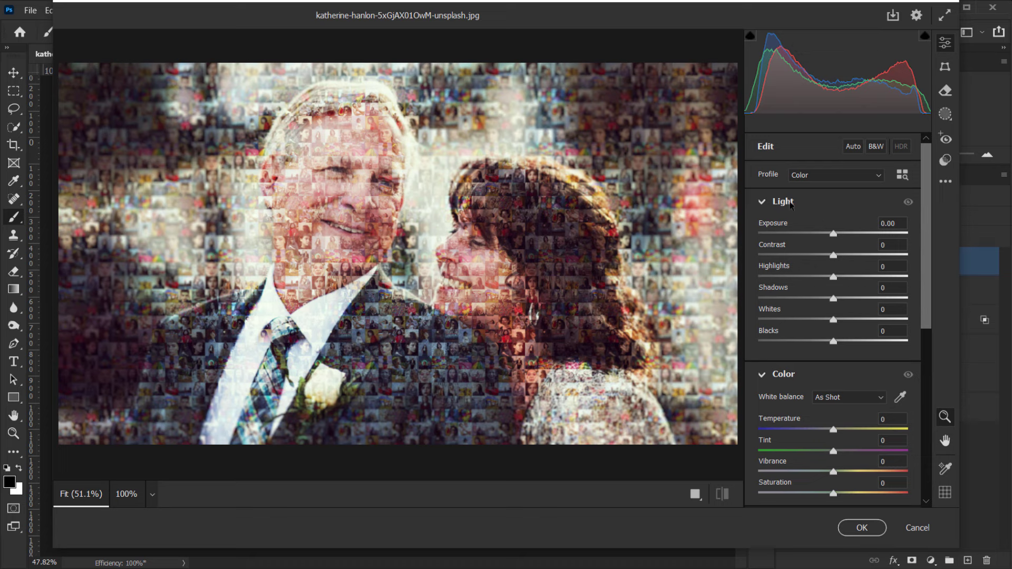
Try a Camera Raw exposure of -0.45 and reset it to 0.
drag(835, 236, 826, 234)
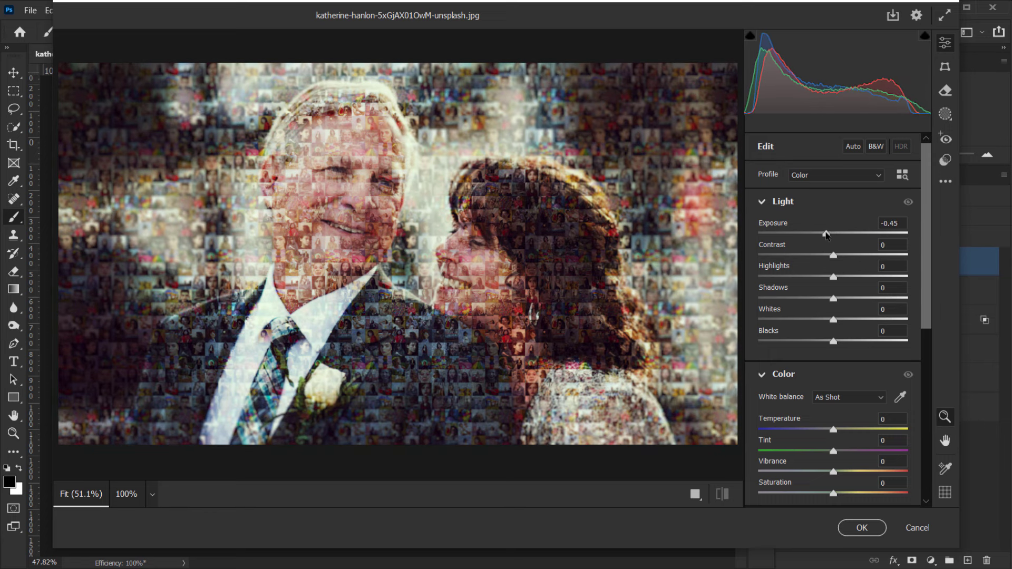
click(898, 222)
text(0)
key(Return)
In the Camera Raw effects, set Texture to +3, Clarity to +4, Vignette to -30 and Grain to 5.
click(762, 201)
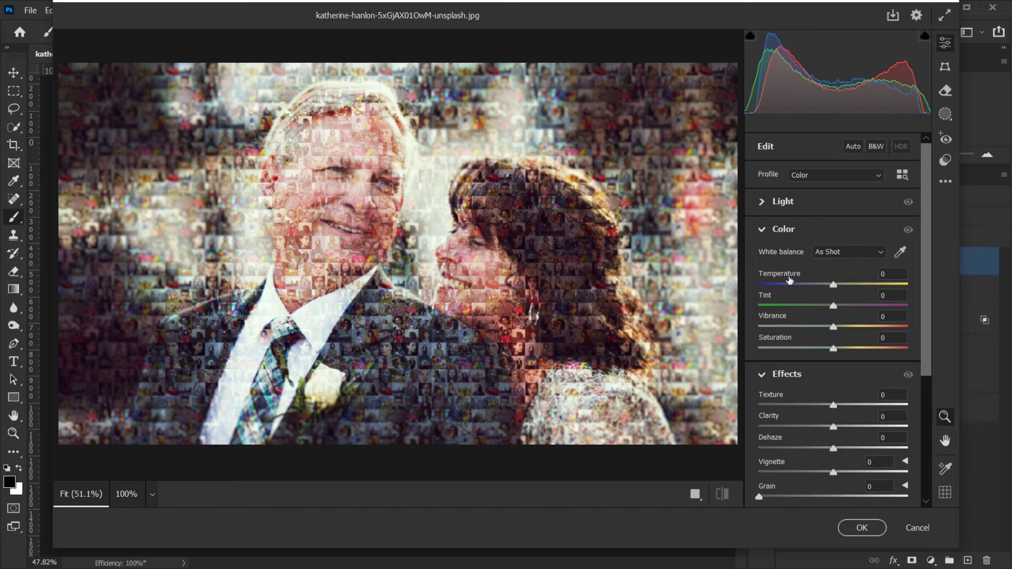
click(762, 229)
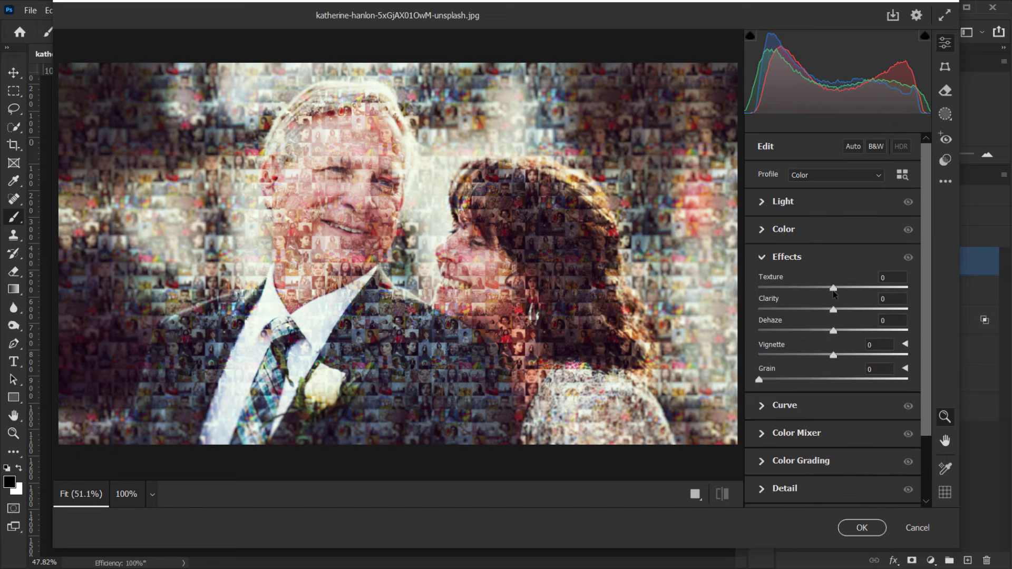
drag(834, 290, 838, 293)
drag(834, 310, 837, 311)
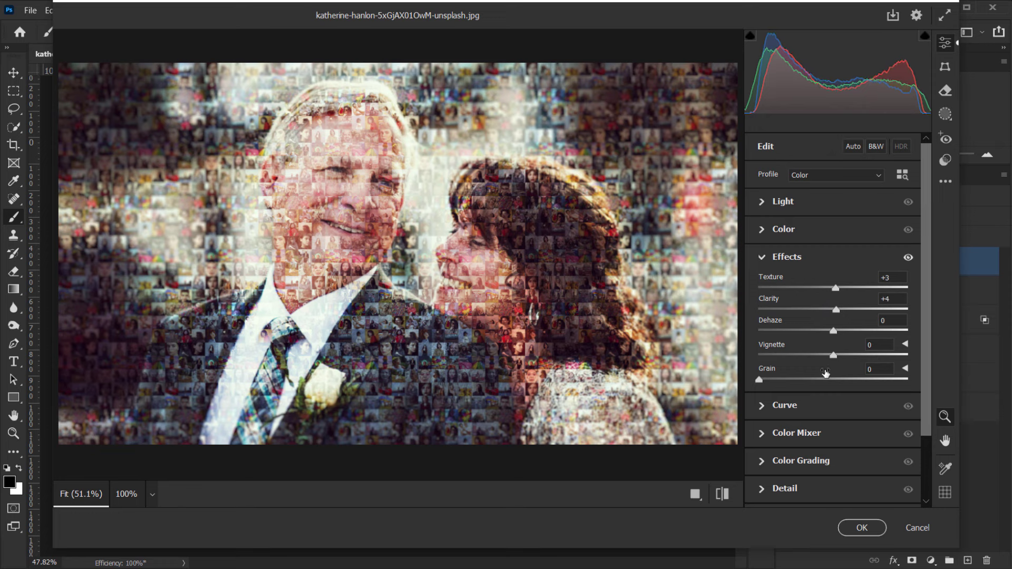
drag(833, 357, 812, 358)
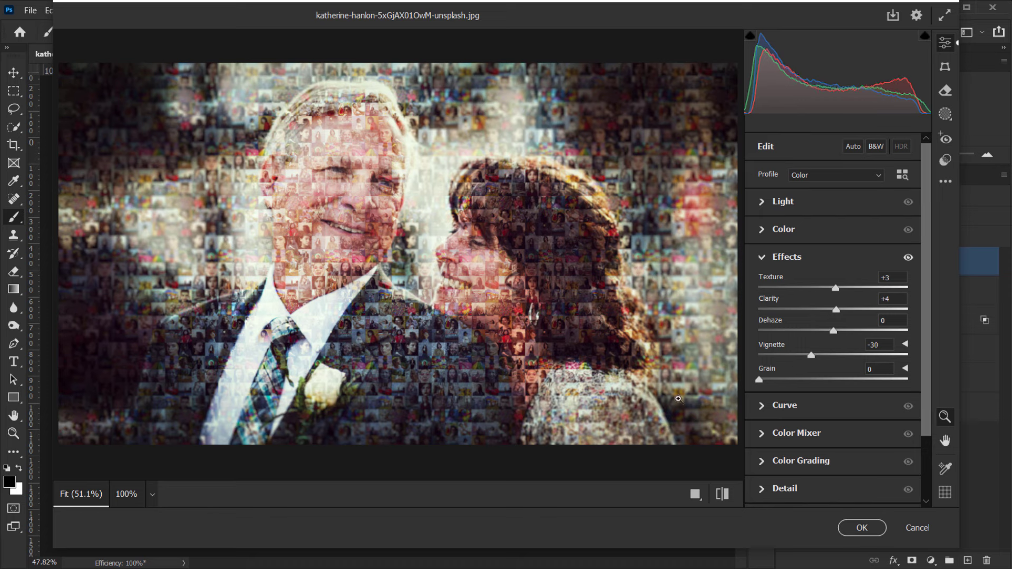
drag(759, 380, 766, 380)
Compare the before and after views of the Camera Raw edit and strengthen the Vignette to -42.
click(722, 494)
click(722, 494)
click(720, 491)
click(721, 490)
drag(810, 356, 802, 356)
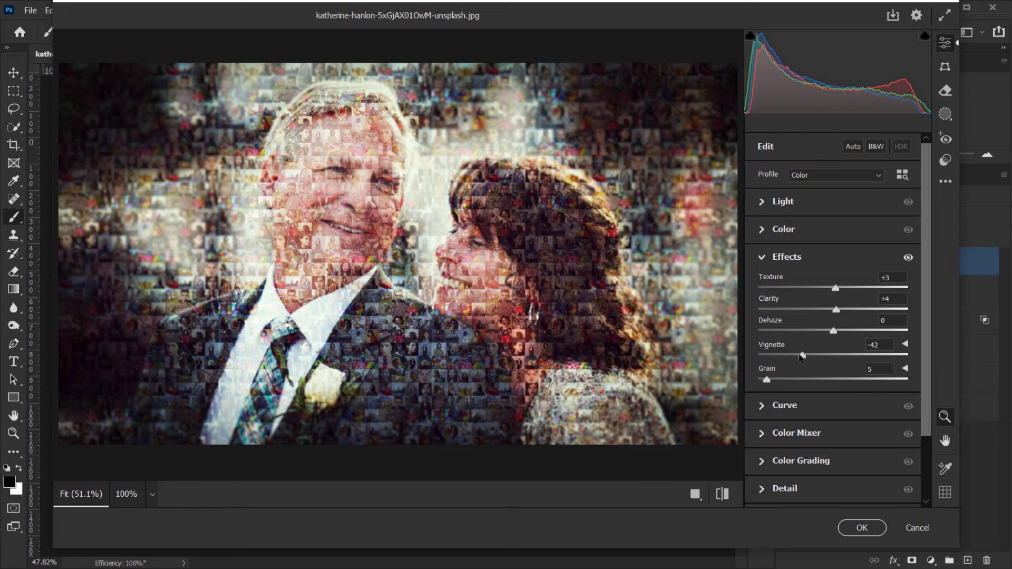
Set the vignette's Midpoint to 62 and Roundness to -1, and apply the Camera Raw Filter.
click(904, 345)
scroll(840, 346, down, 3)
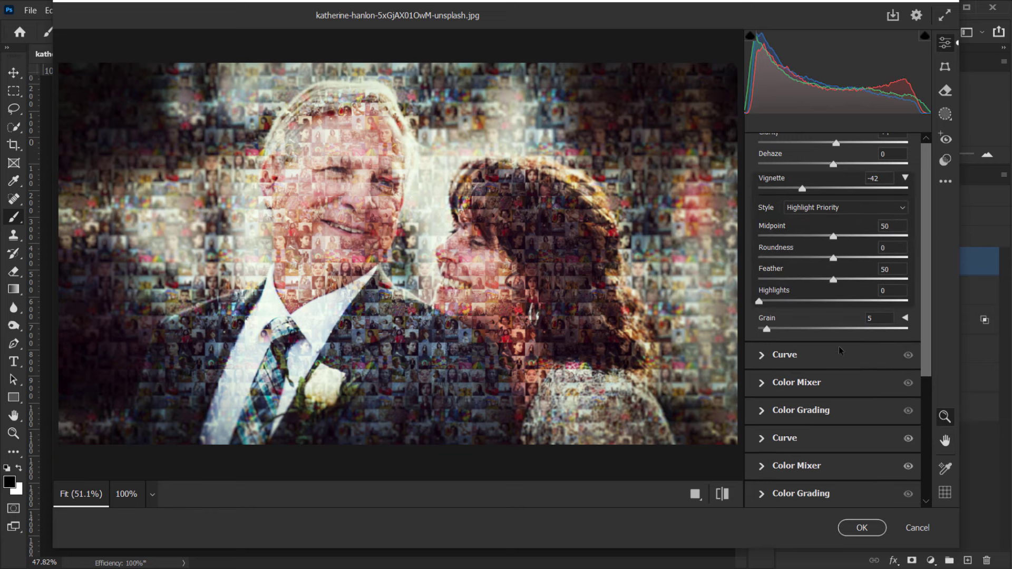
scroll(794, 312, up, 2)
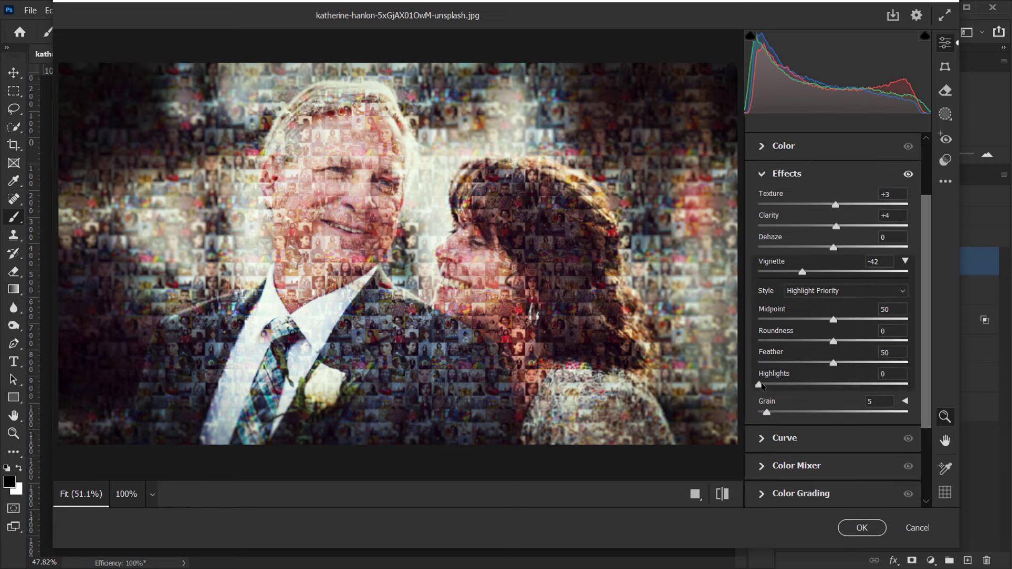
drag(761, 385, 741, 378)
drag(834, 320, 851, 326)
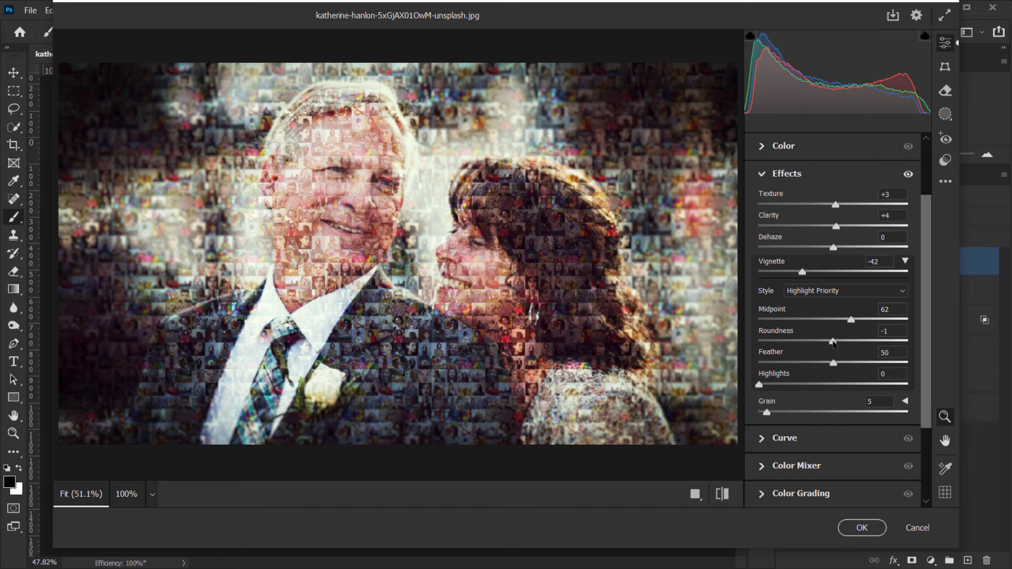
click(862, 528)
Review the finished mosaic by repeatedly hiding and showing the Blur layer and examining the couple's faces up close.
scroll(309, 317, up, 5)
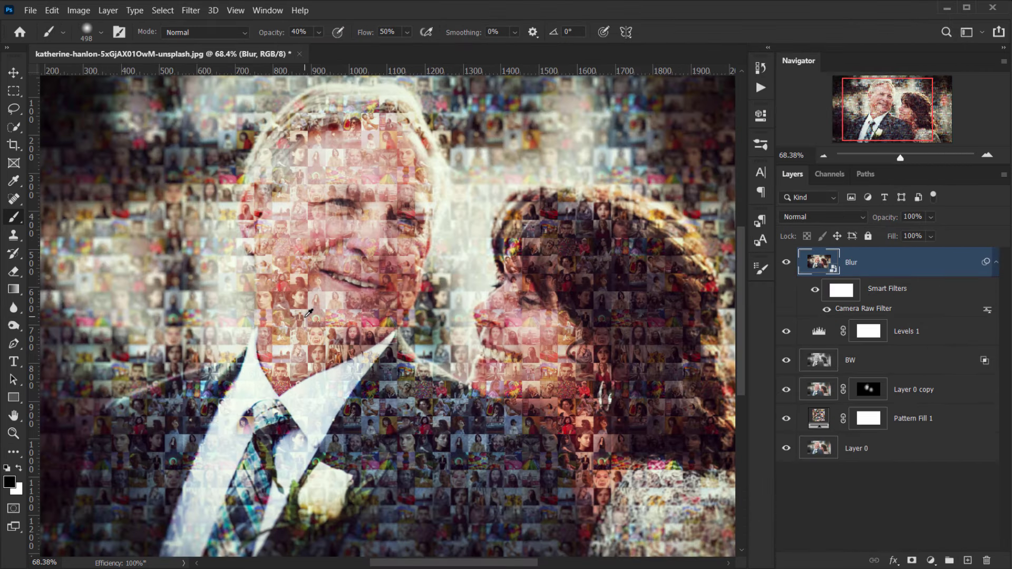
scroll(535, 304, down, 5)
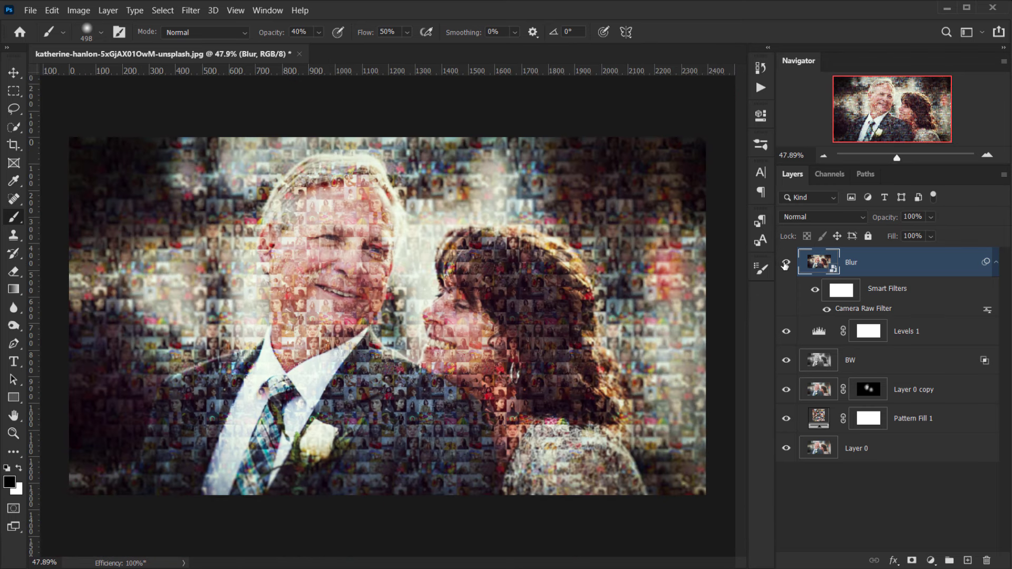
click(786, 263)
click(787, 263)
click(786, 263)
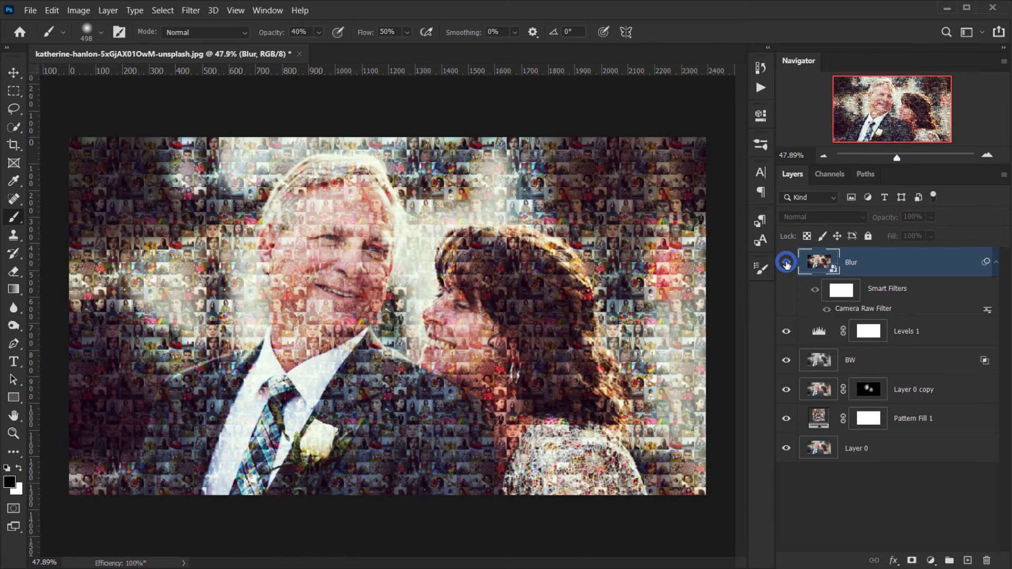
click(786, 263)
click(786, 262)
click(786, 263)
click(787, 263)
click(786, 263)
scroll(424, 332, down, 3)
scroll(396, 311, up, 2)
scroll(337, 257, up, 5)
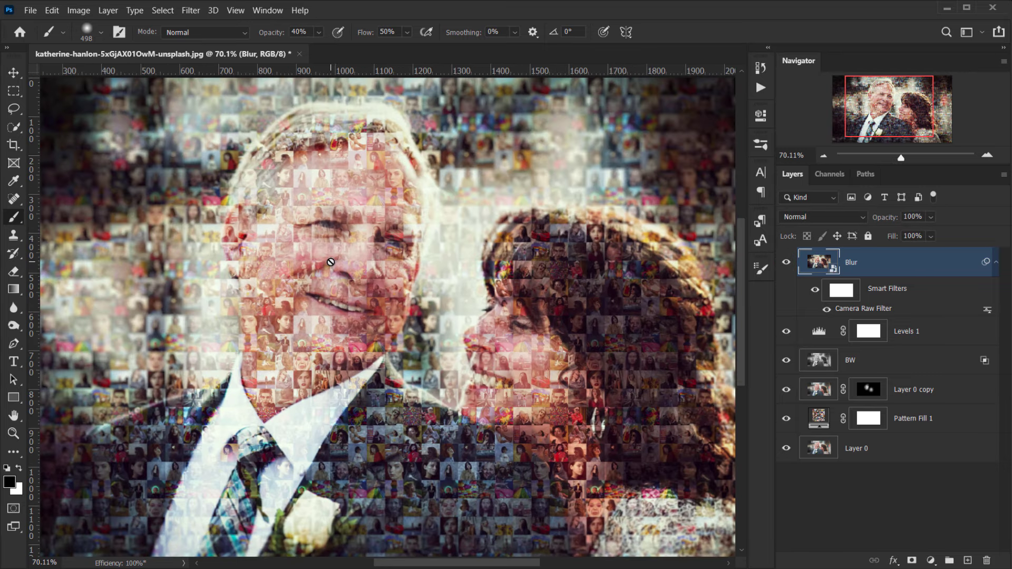
scroll(324, 263, down, 3)
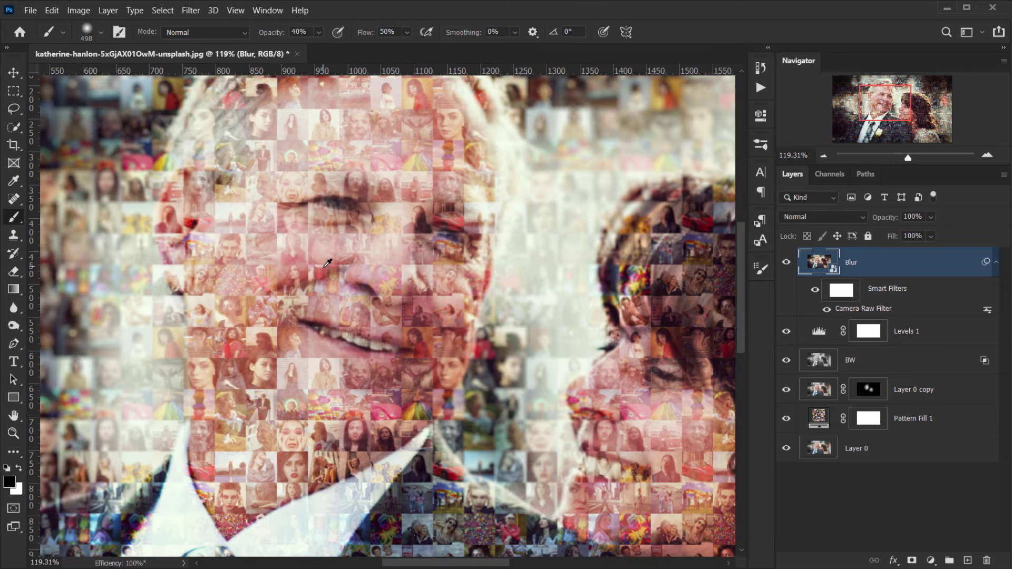
Apply the Sharpen filter to the Blur layer as a smart filter.
scroll(327, 262, down, 2)
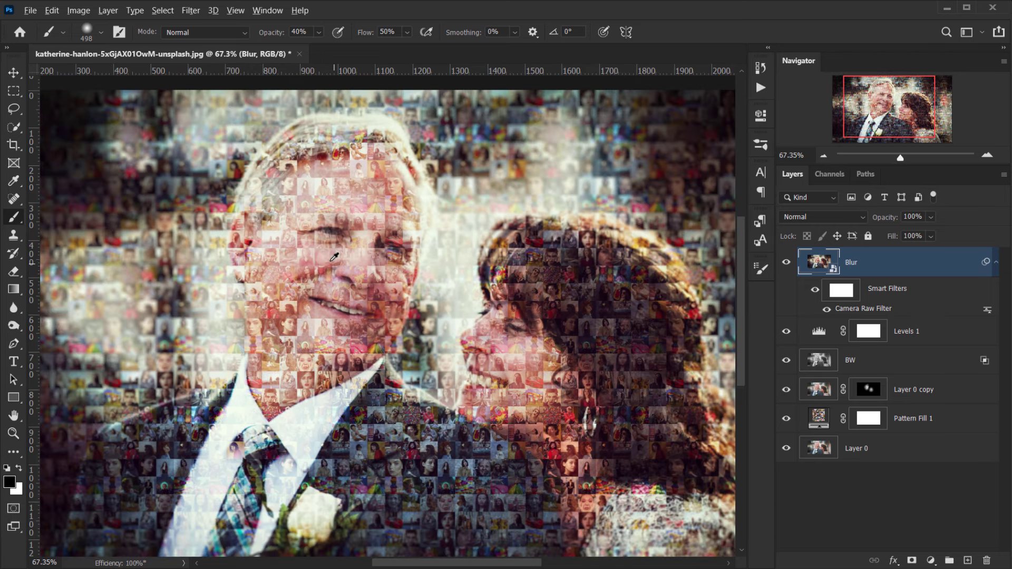
scroll(329, 259, up, 3)
scroll(331, 256, down, 2)
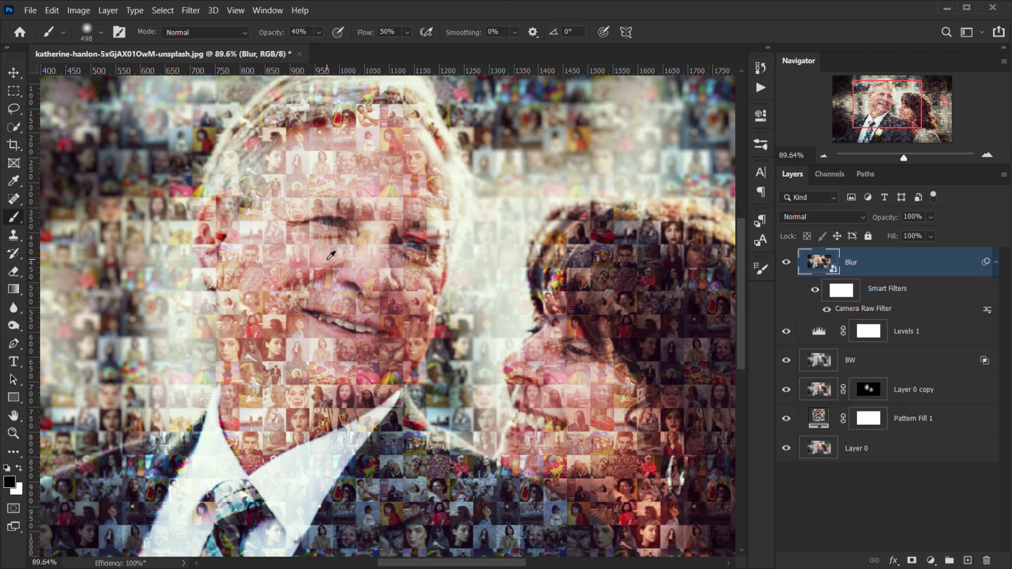
click(192, 11)
mouse_move(232, 260)
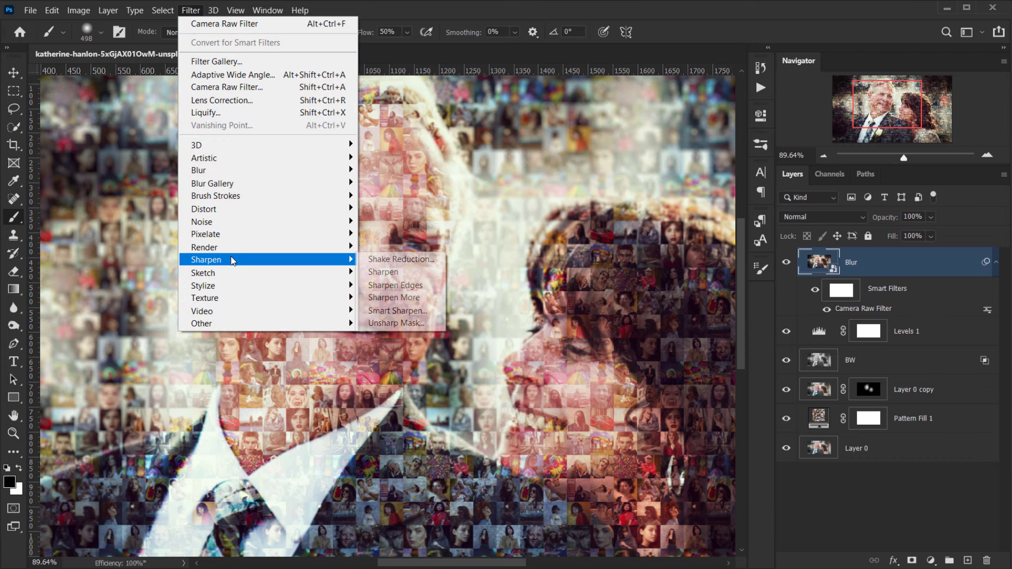
click(397, 267)
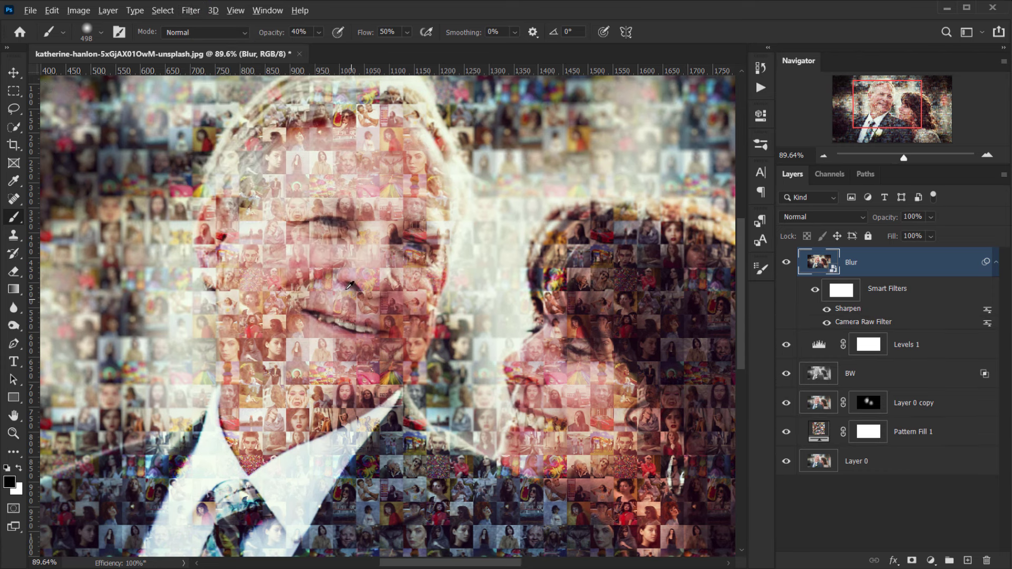
Check the sharpened tiles up close with the Blur layer hidden and shown, and apply the Sharpen filter a second time.
scroll(349, 285, up, 5)
click(786, 263)
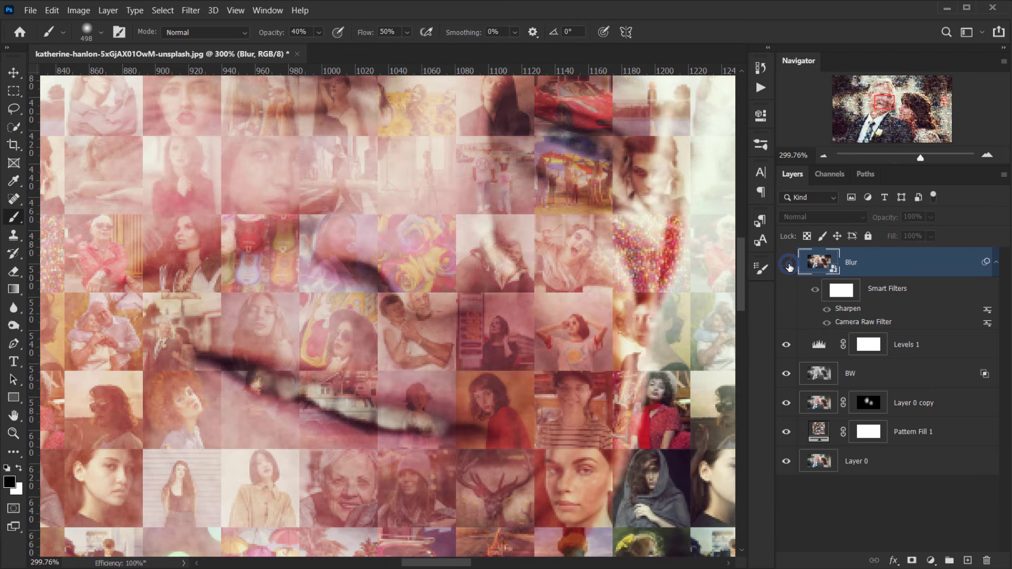
click(787, 262)
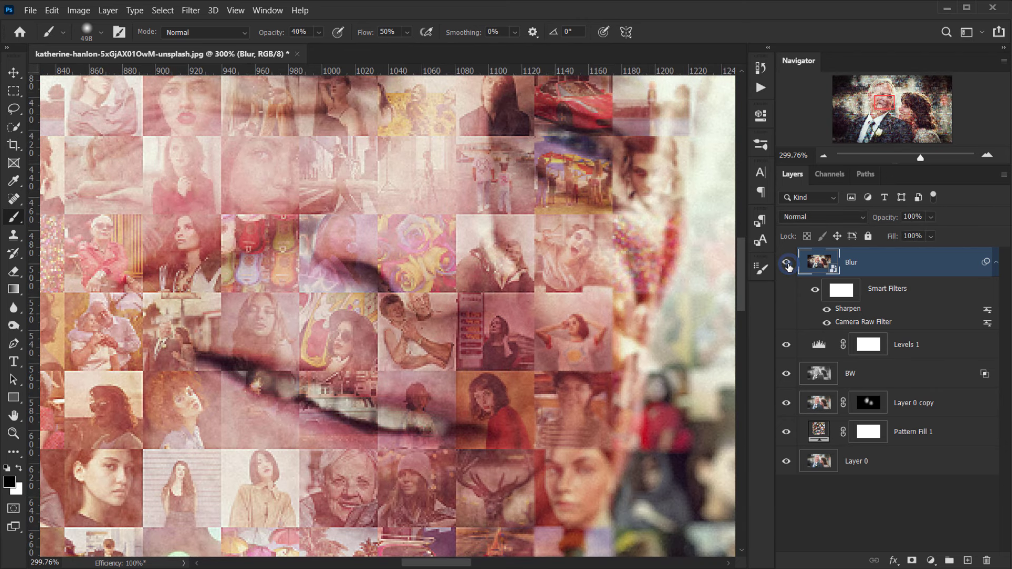
click(191, 10)
click(216, 24)
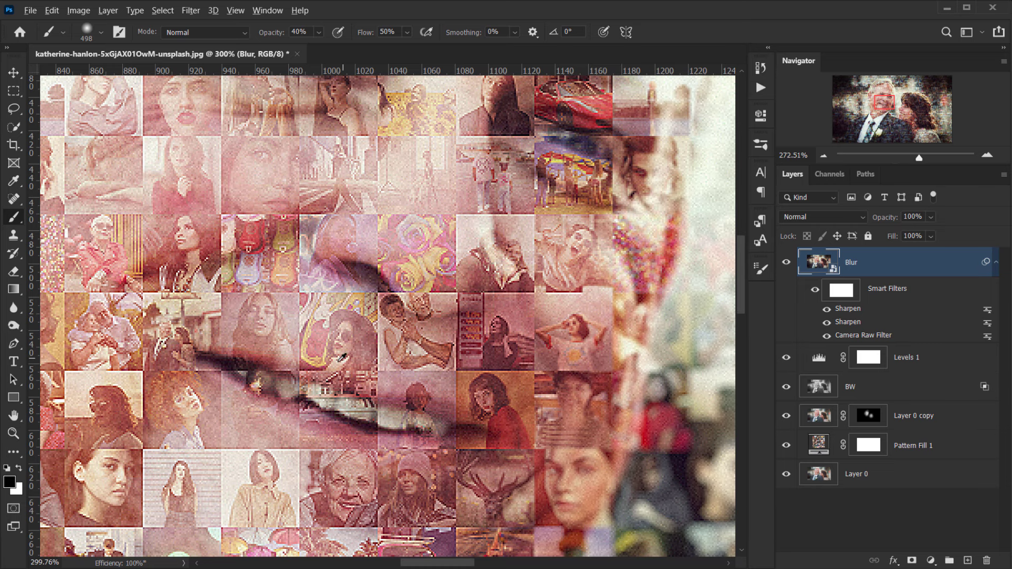
Compare the whole mosaic with the original photo by repeatedly isolating Layer 0 and restoring all layers, and hide the interface panels.
scroll(343, 346, down, 10)
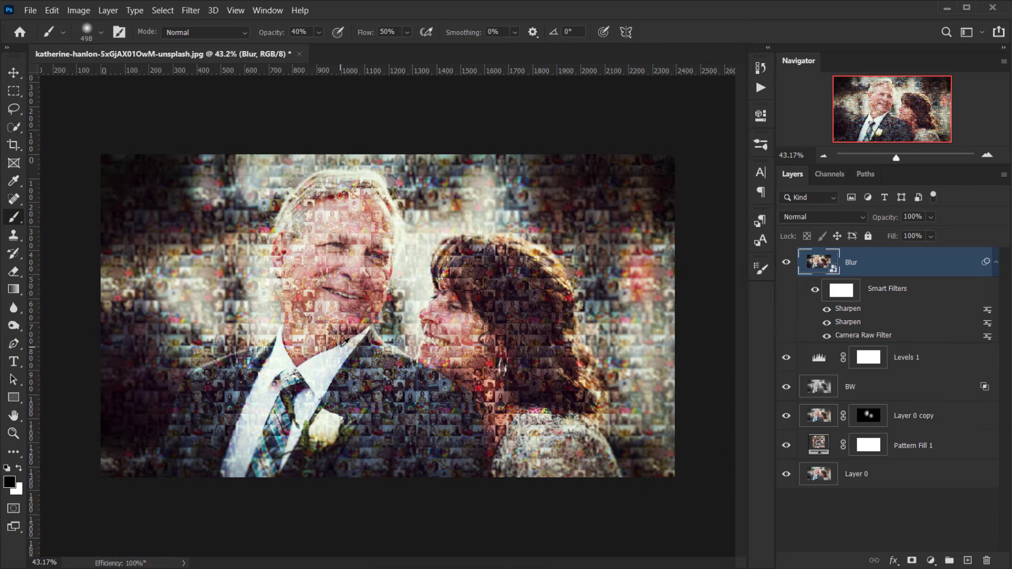
scroll(344, 343, up, 2)
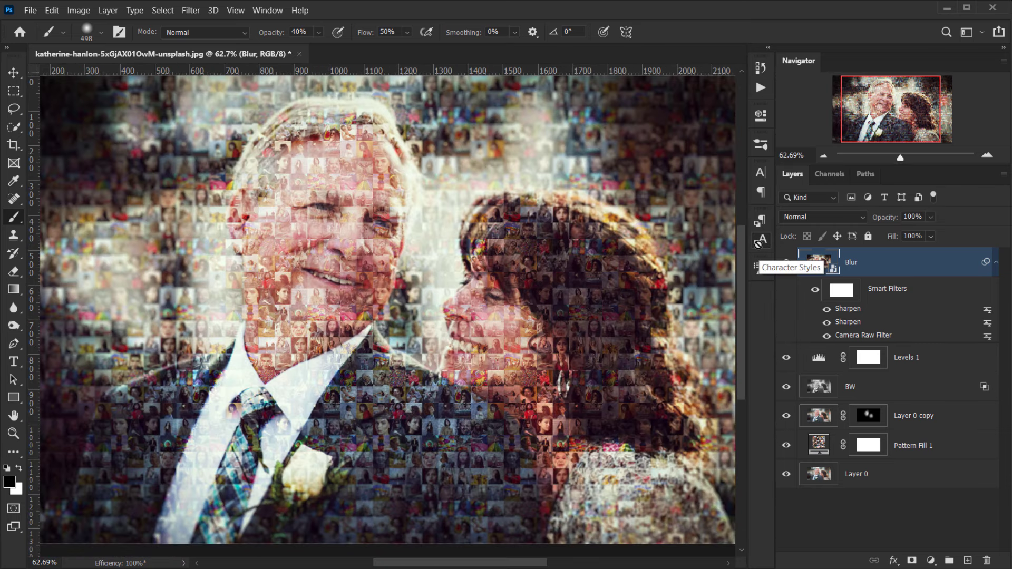
key(ctrl+0)
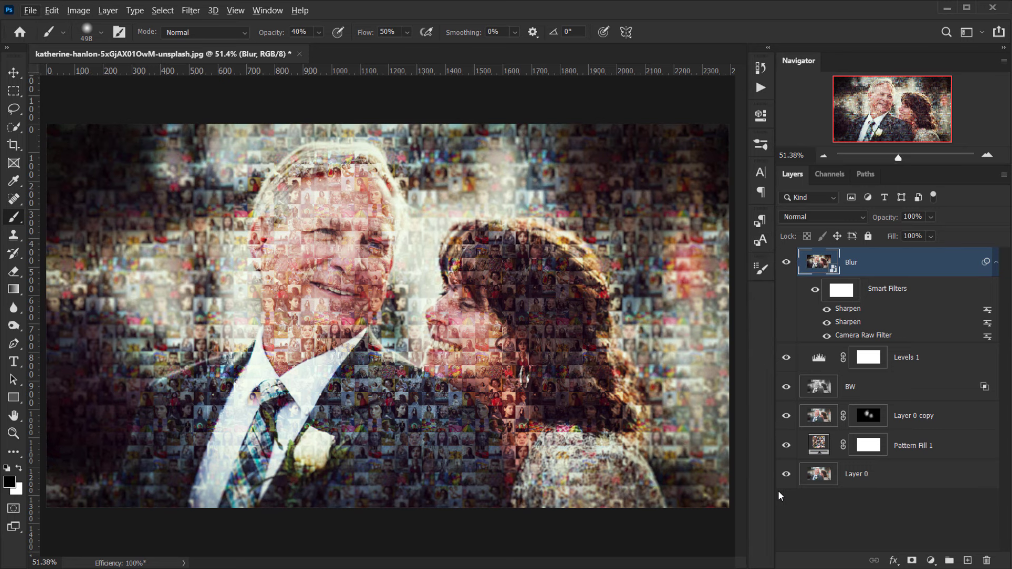
alt+click(787, 473)
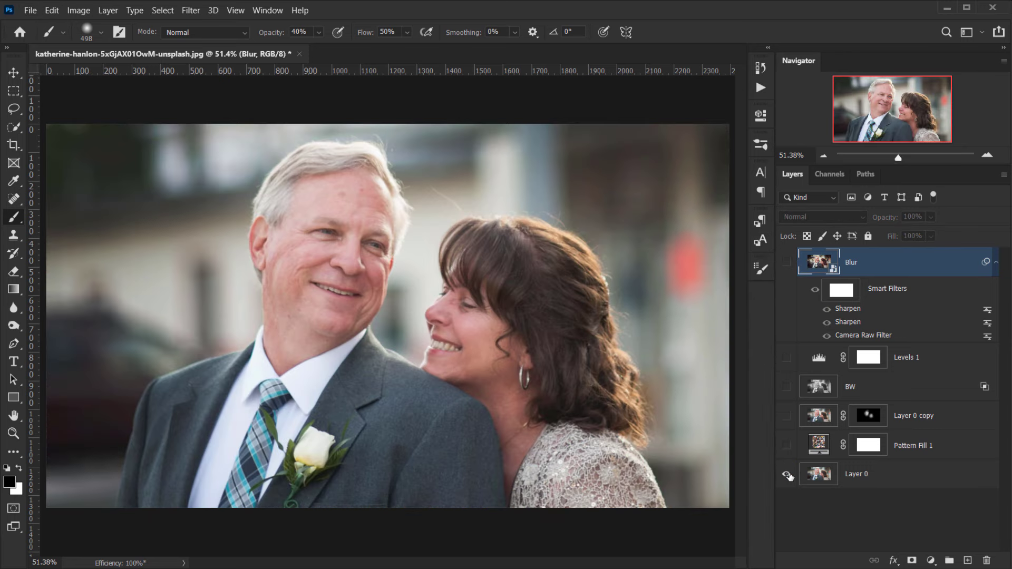
alt+click(787, 474)
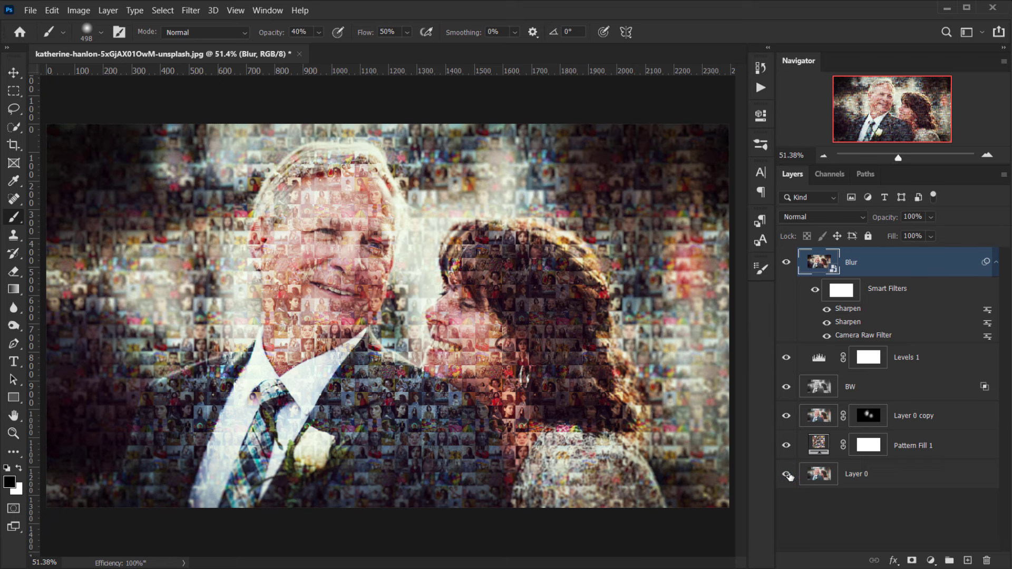
alt+click(787, 475)
alt+click(786, 474)
alt+click(787, 475)
alt+click(787, 475)
key(Tab)
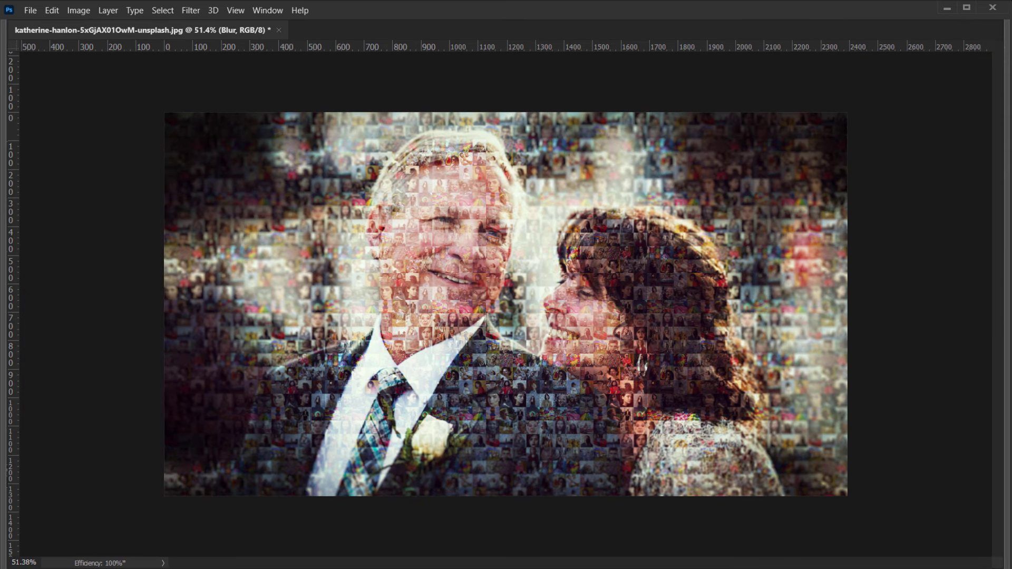